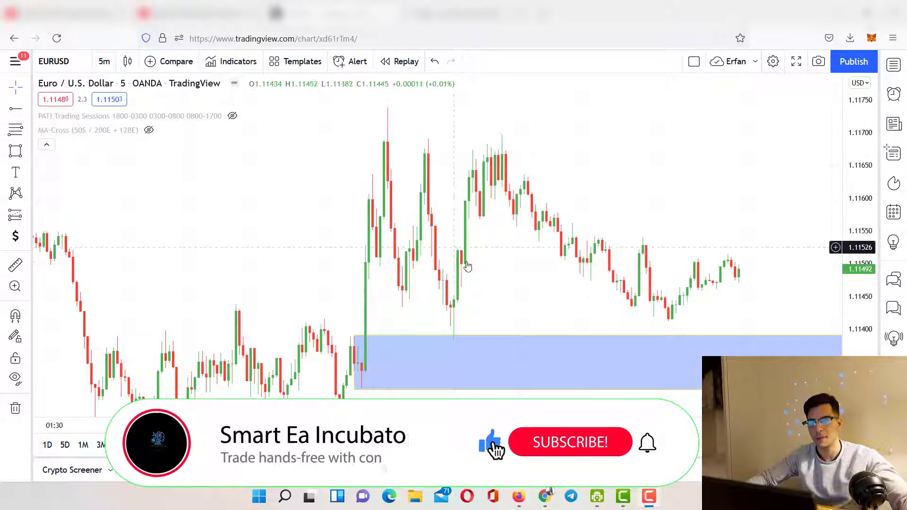
# Switch the EURUSD chart to the 15-minute timeframe and examine the candles around the blue zone.
pyautogui.moveTo(513, 192); pyautogui.dragTo(564, 158)
pyautogui.moveTo(517, 210); pyautogui.dragTo(531, 185)
pyautogui.scroll(2, 447, 252)
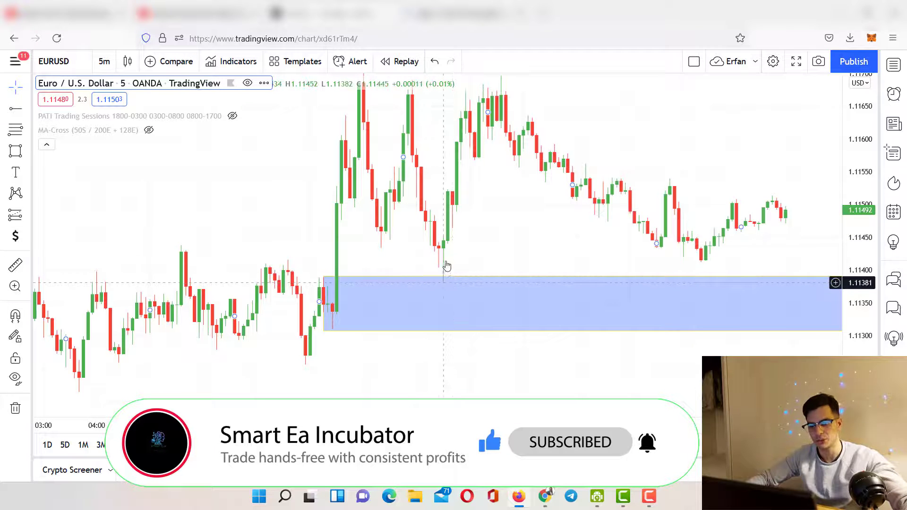
pyautogui.click(104, 62)
pyautogui.click(116, 179)
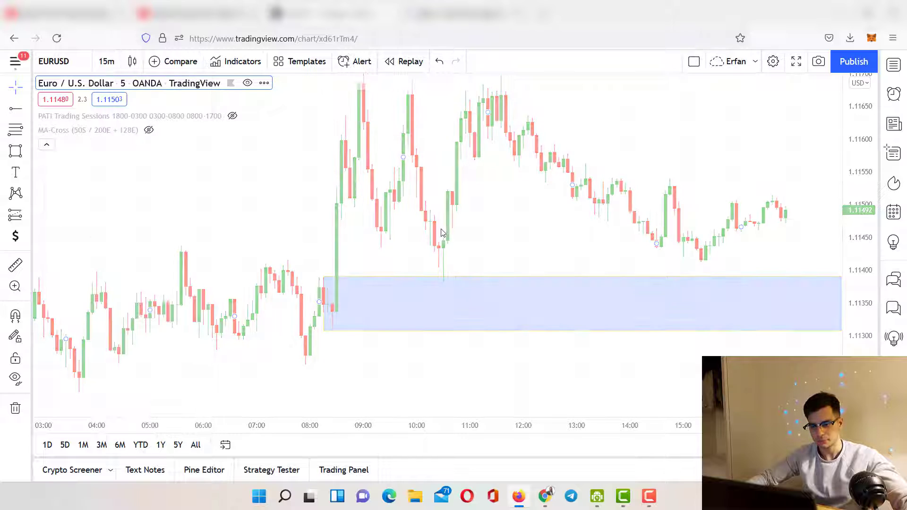
pyautogui.scroll(6, 511, 250)
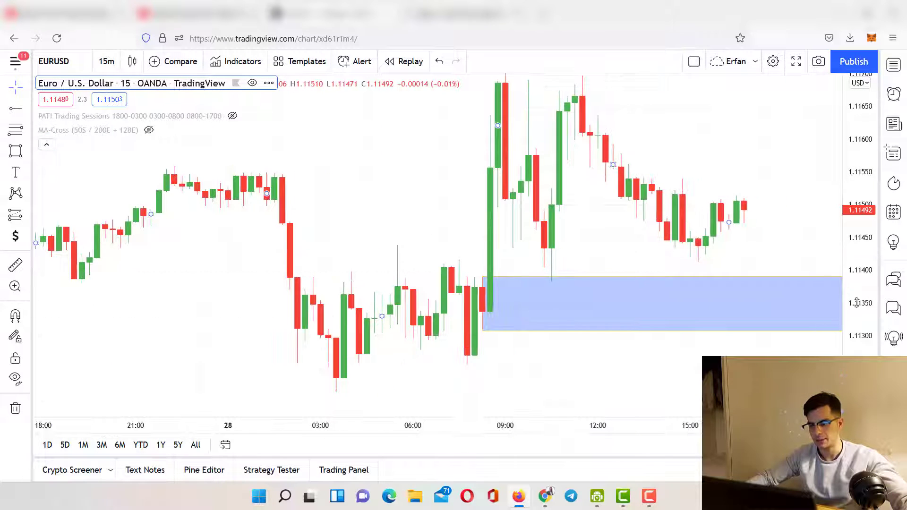
pyautogui.scroll(5, 661, 251)
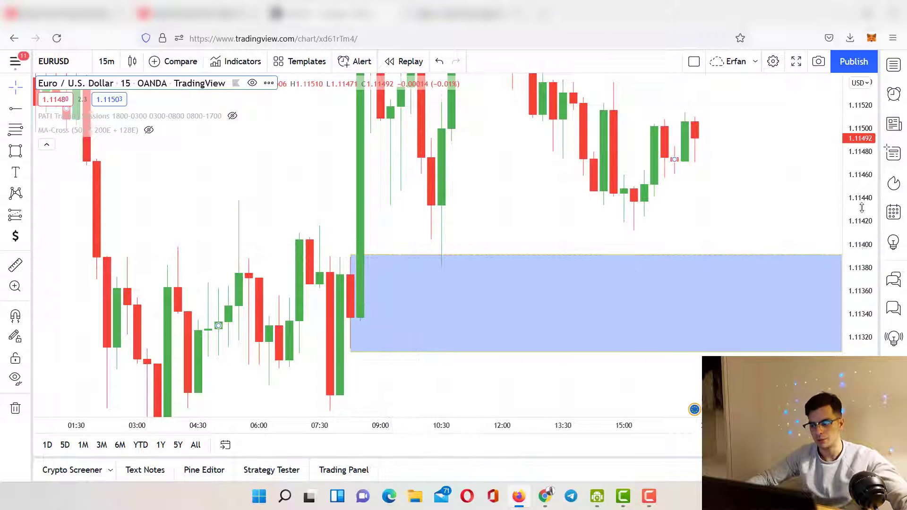
pyautogui.moveTo(861, 208); pyautogui.dragTo(861, 356)
pyautogui.moveTo(605, 251); pyautogui.dragTo(652, 293)
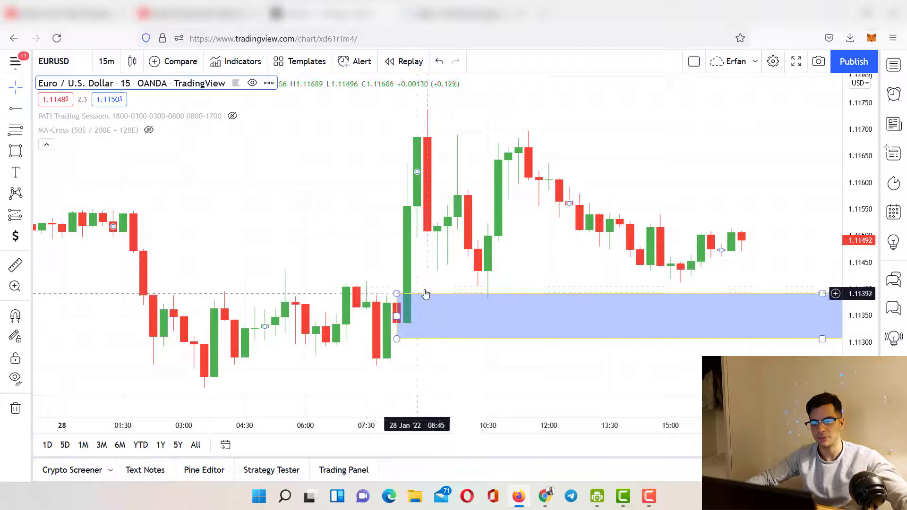
pyautogui.click(27, 111)
pyautogui.click(64, 132)
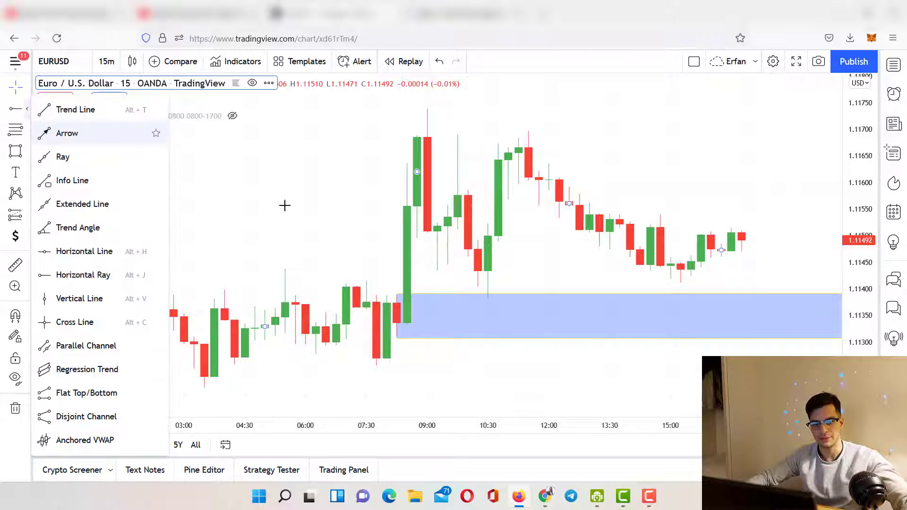
pyautogui.click(499, 271)
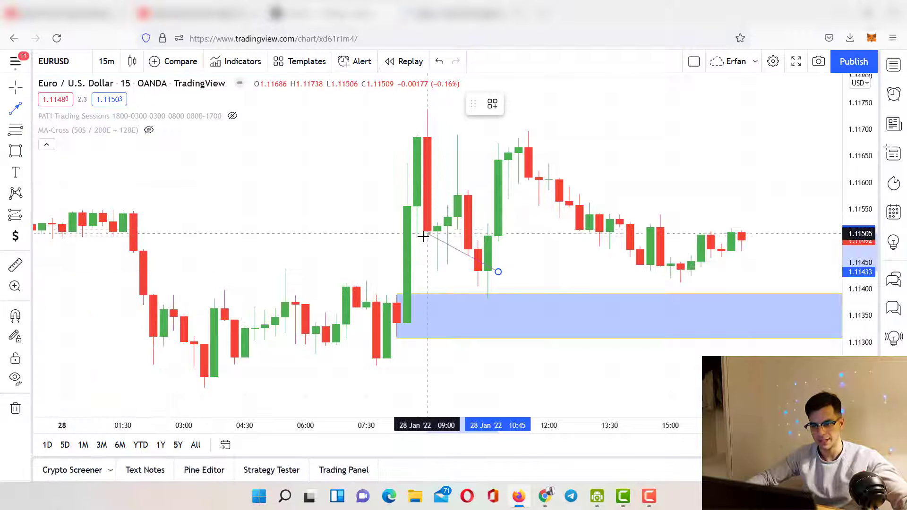
pyautogui.click(431, 283)
pyautogui.press('Delete')
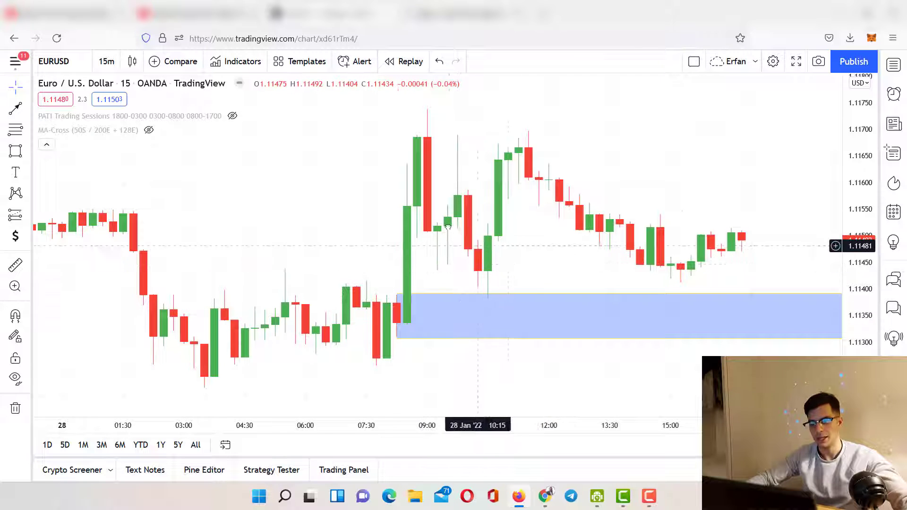
# Switch the chart to the 5-minute timeframe and examine how price approaches the blue zone and moves away from it.
pyautogui.moveTo(499, 296); pyautogui.dragTo(469, 274)
pyautogui.click(107, 62)
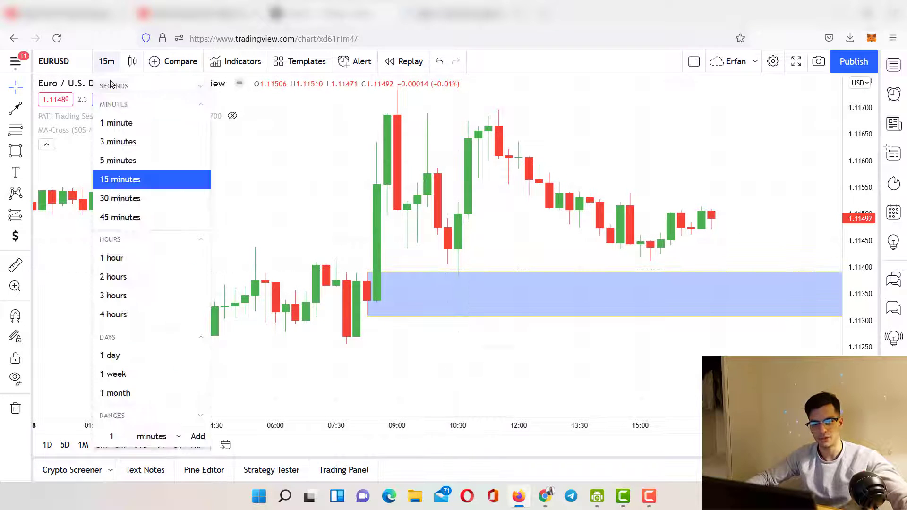
pyautogui.click(132, 160)
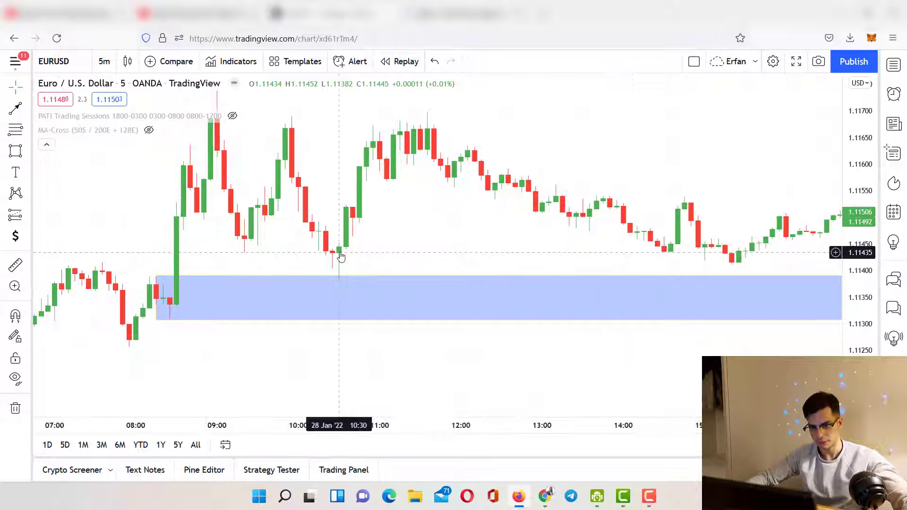
pyautogui.moveTo(497, 253); pyautogui.dragTo(605, 264)
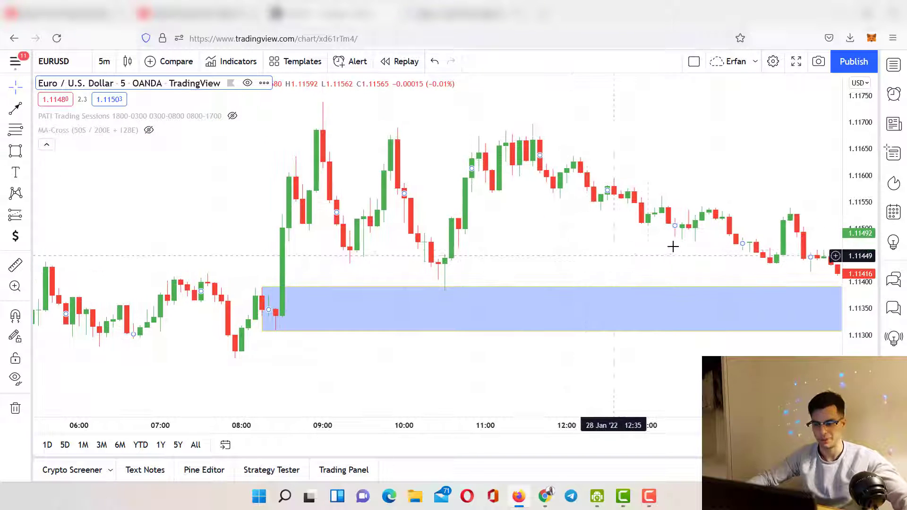
pyautogui.moveTo(845, 352); pyautogui.dragTo(846, 276)
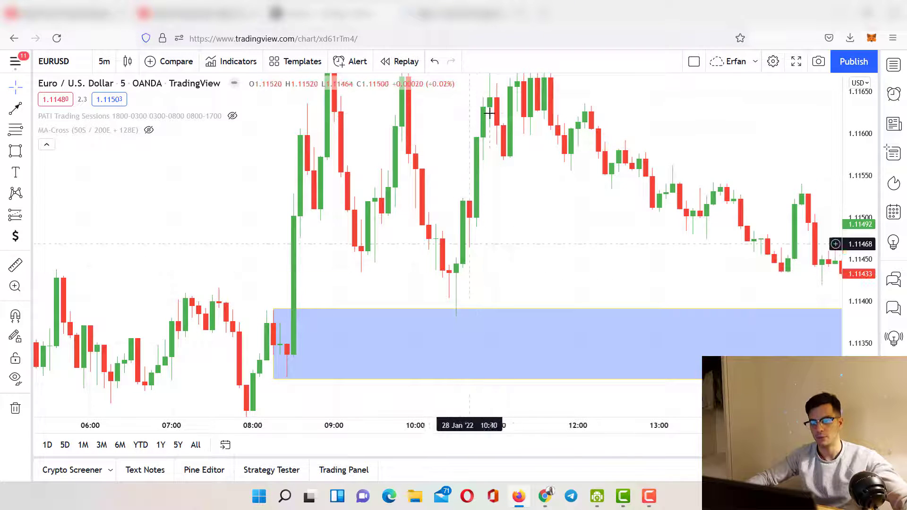
pyautogui.moveTo(521, 262); pyautogui.dragTo(516, 358)
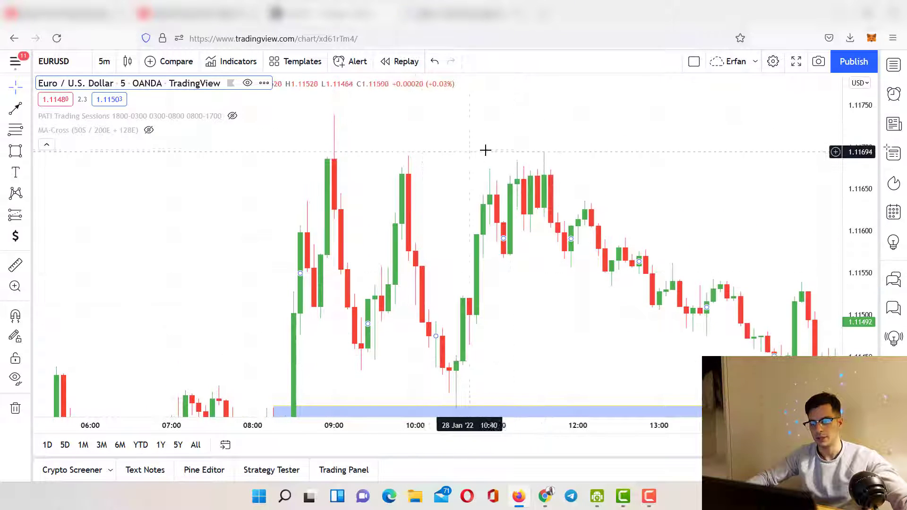
pyautogui.moveTo(415, 178); pyautogui.dragTo(469, 251)
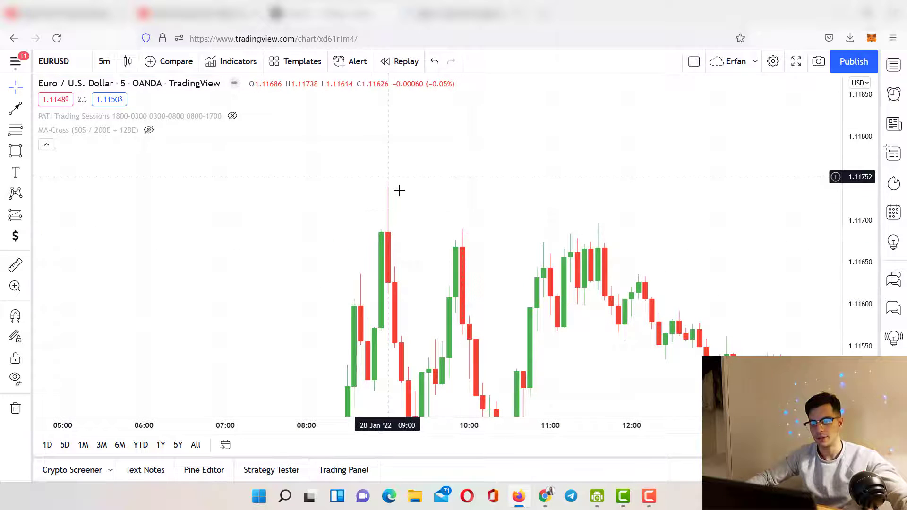
pyautogui.moveTo(562, 319); pyautogui.dragTo(476, 166)
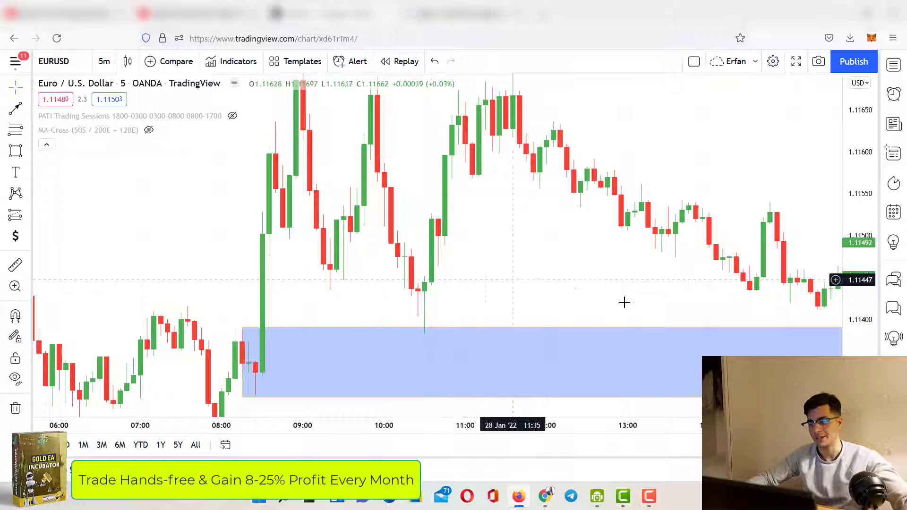
# Delete the blue zone rectangle from the 5-minute chart.
pyautogui.moveTo(790, 328); pyautogui.dragTo(512, 260)
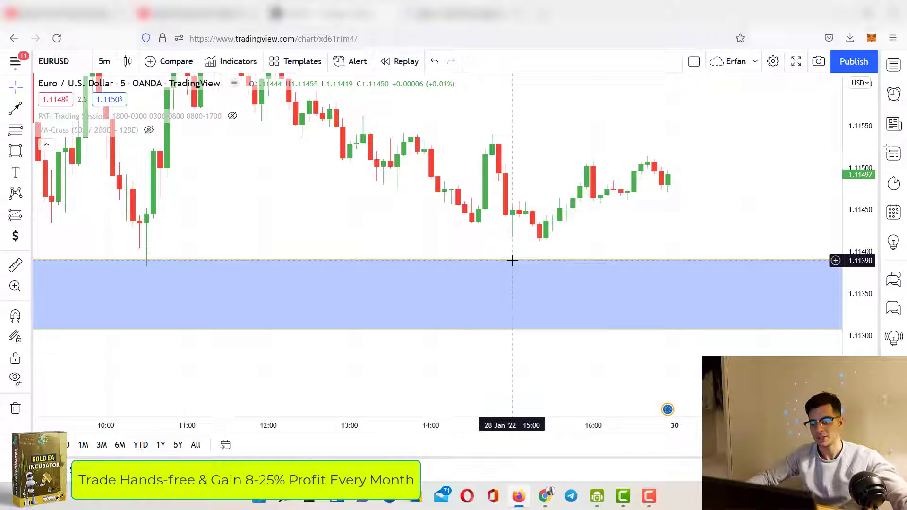
pyautogui.press('Delete')
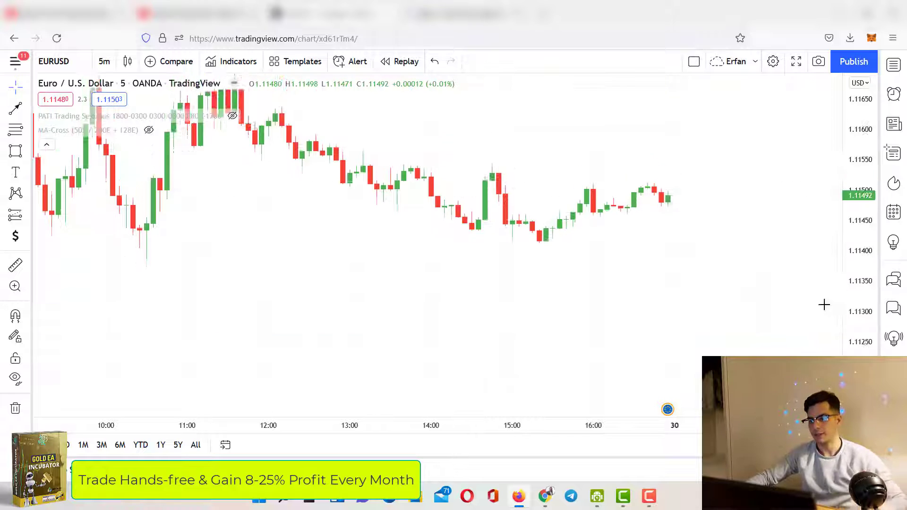
pyautogui.scroll(-5, 713, 261)
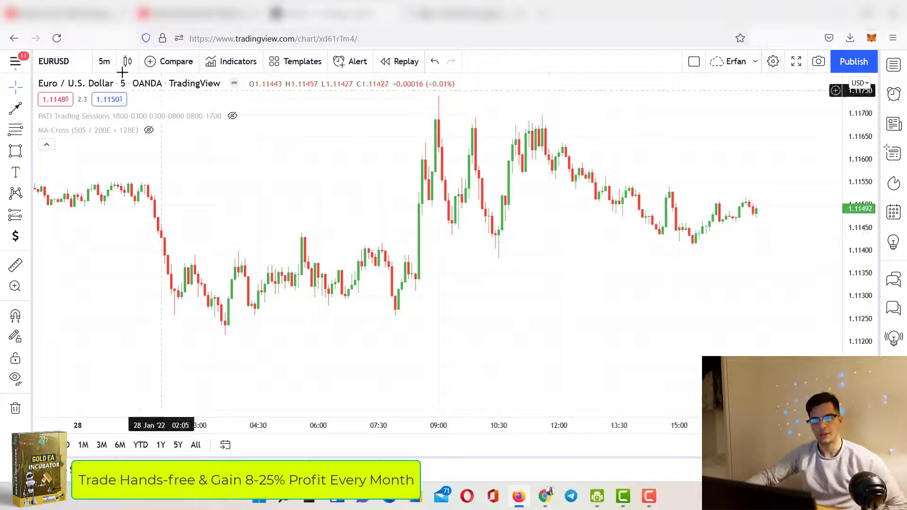
# Switch the chart to the 4-hour timeframe and reset its view.
pyautogui.click(103, 62)
pyautogui.click(113, 316)
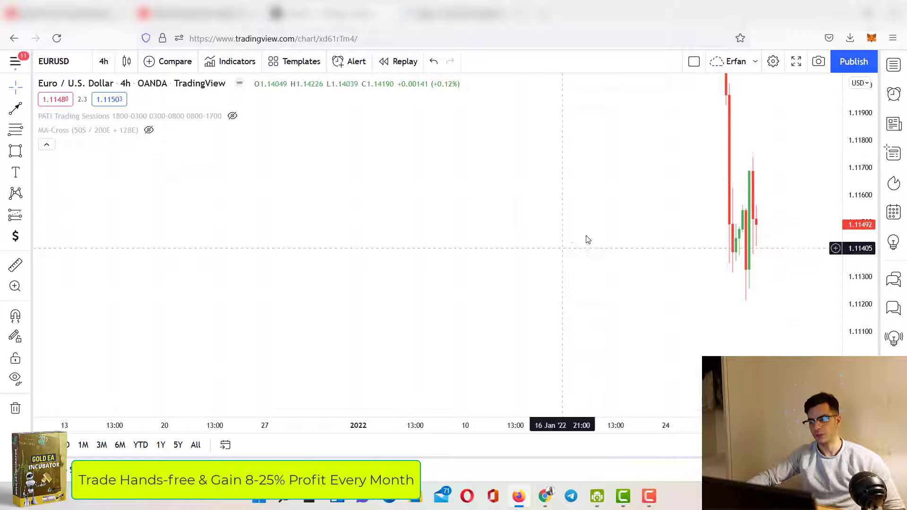
pyautogui.rightClick(569, 239)
pyautogui.click(609, 188)
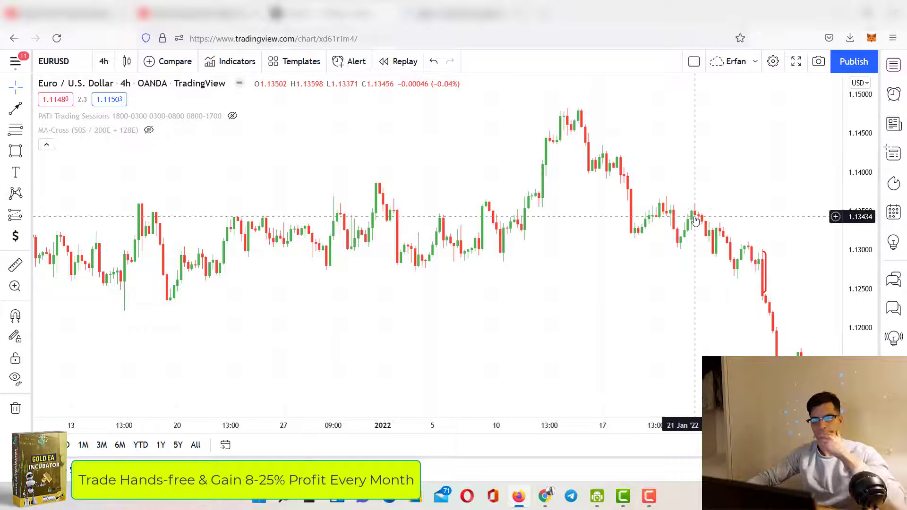
# Remove the remaining red bracket drawing beside the late-January drop from the chart.
pyautogui.moveTo(631, 214); pyautogui.dragTo(508, 185)
pyautogui.moveTo(621, 243); pyautogui.dragTo(605, 236)
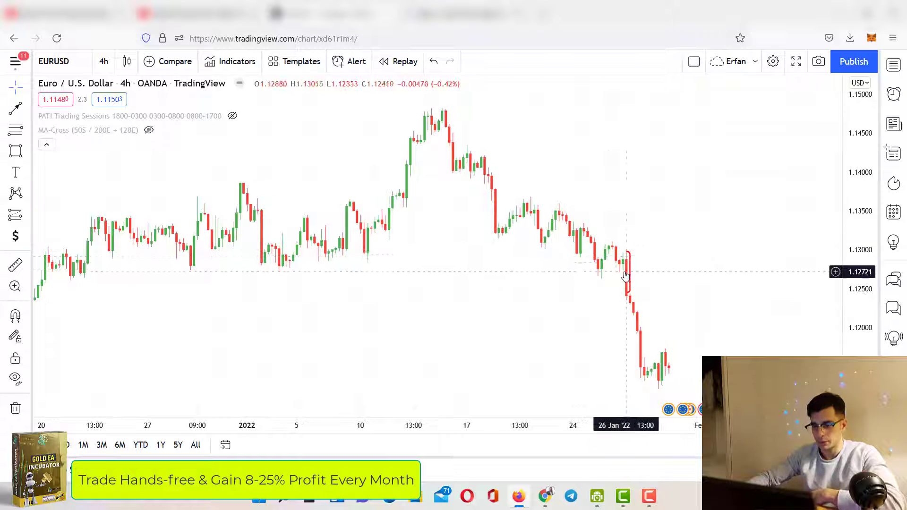
pyautogui.rightClick(673, 236)
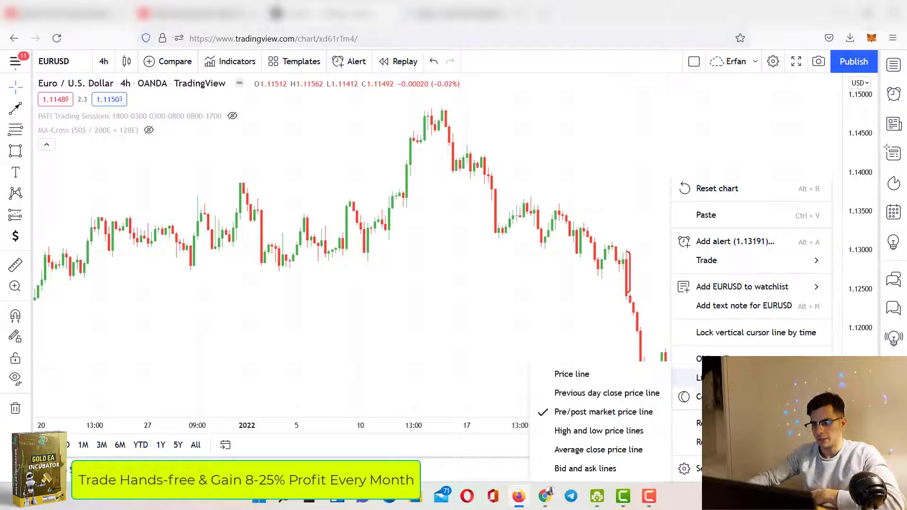
pyautogui.click(722, 420)
# With the Brush, trace the falling January swings and draw a horizontal line under their last low at about 1.1263.
pyautogui.moveTo(861, 311); pyautogui.dragTo(861, 227)
pyautogui.moveTo(722, 291); pyautogui.dragTo(599, 193)
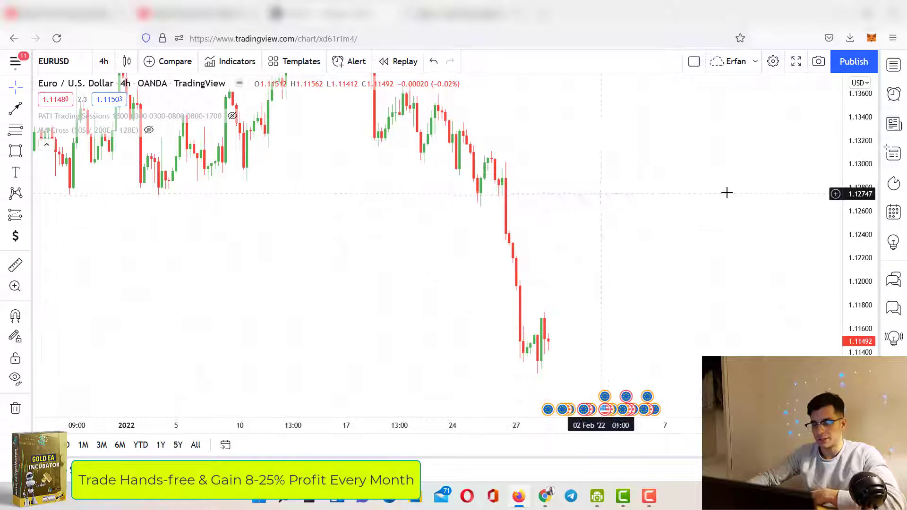
pyautogui.moveTo(860, 157); pyautogui.dragTo(860, 293)
pyautogui.moveTo(605, 243); pyautogui.dragTo(619, 251)
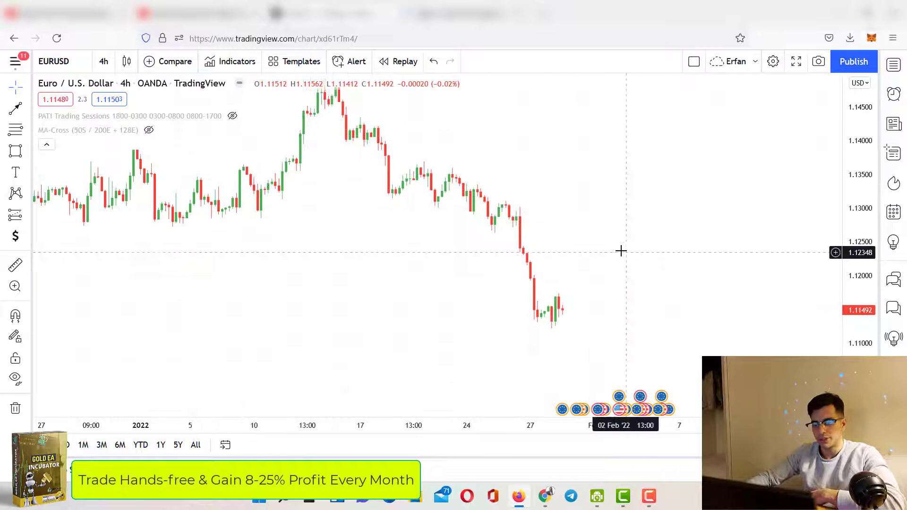
pyautogui.scroll(-1, 619, 250)
pyautogui.moveTo(852, 322); pyautogui.dragTo(853, 289)
pyautogui.moveTo(678, 234); pyautogui.dragTo(612, 248)
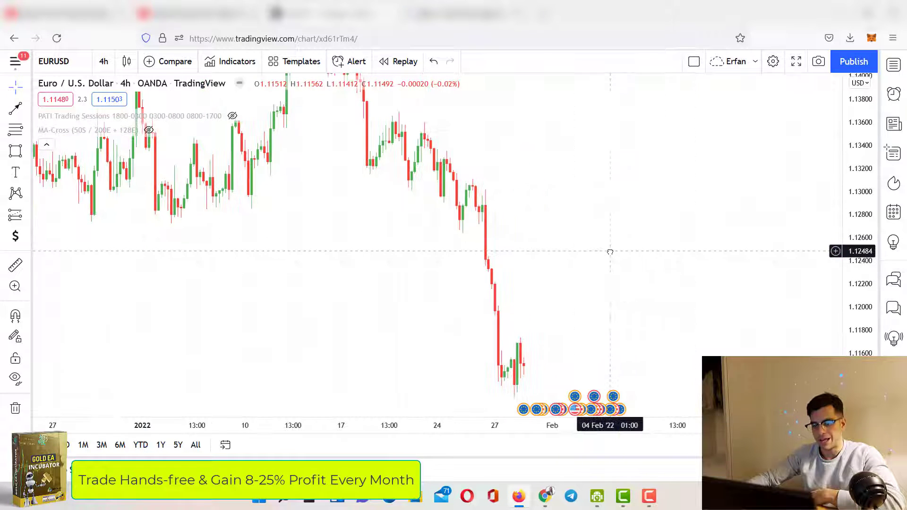
pyautogui.moveTo(501, 212); pyautogui.dragTo(523, 241)
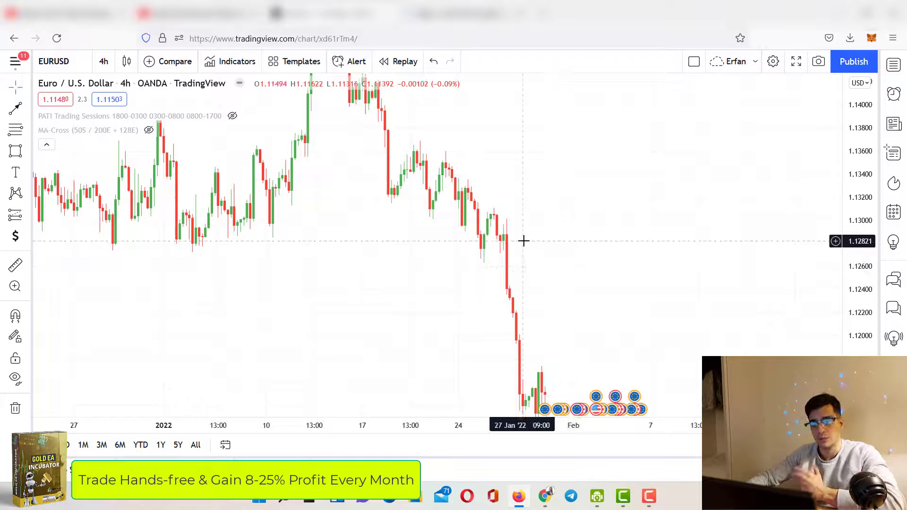
pyautogui.click(27, 152)
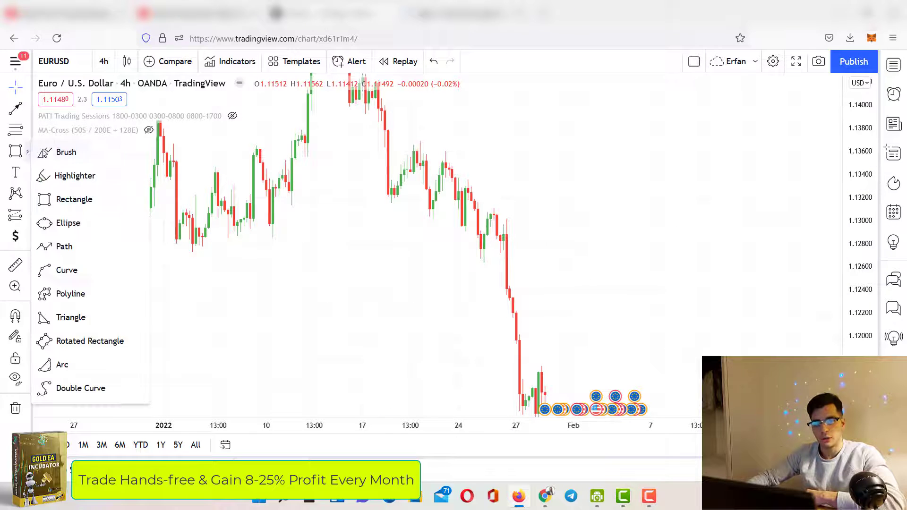
pyautogui.moveTo(383, 156)
pyautogui.mouseDown()
pyautogui.moveTo(427, 208)
pyautogui.moveTo(462, 229)
pyautogui.moveTo(496, 232)
pyautogui.mouseUp()
pyautogui.moveTo(438, 261); pyautogui.dragTo(551, 262)
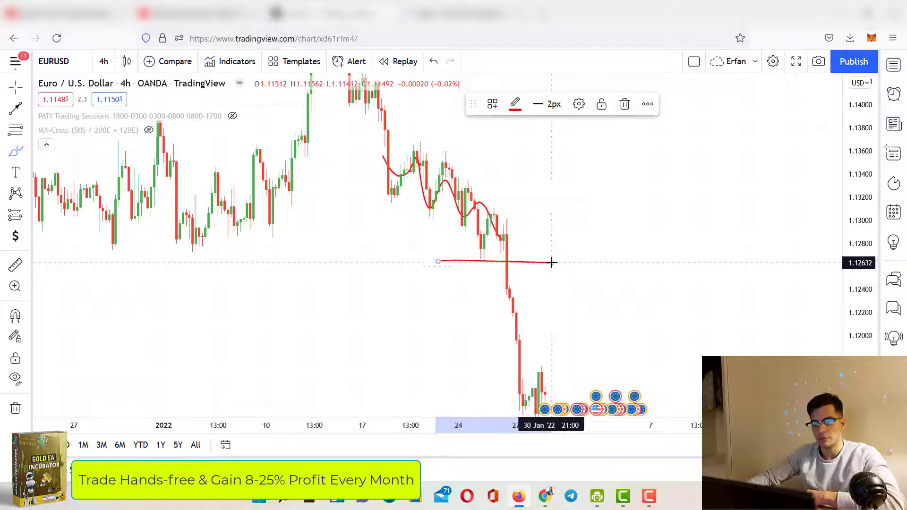
# Circle the sharp late-January drop with the Brush and delete all the brush marks from the chart.
pyautogui.moveTo(503, 216)
pyautogui.mouseDown()
pyautogui.moveTo(491, 340)
pyautogui.moveTo(500, 392)
pyautogui.mouseUp()
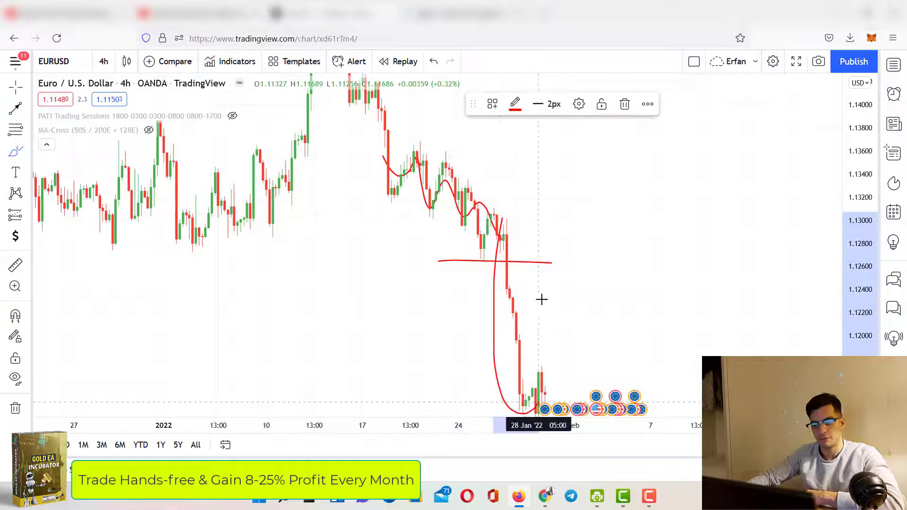
pyautogui.moveTo(542, 299)
pyautogui.mouseDown()
pyautogui.moveTo(515, 212)
pyautogui.moveTo(496, 238)
pyautogui.mouseUp()
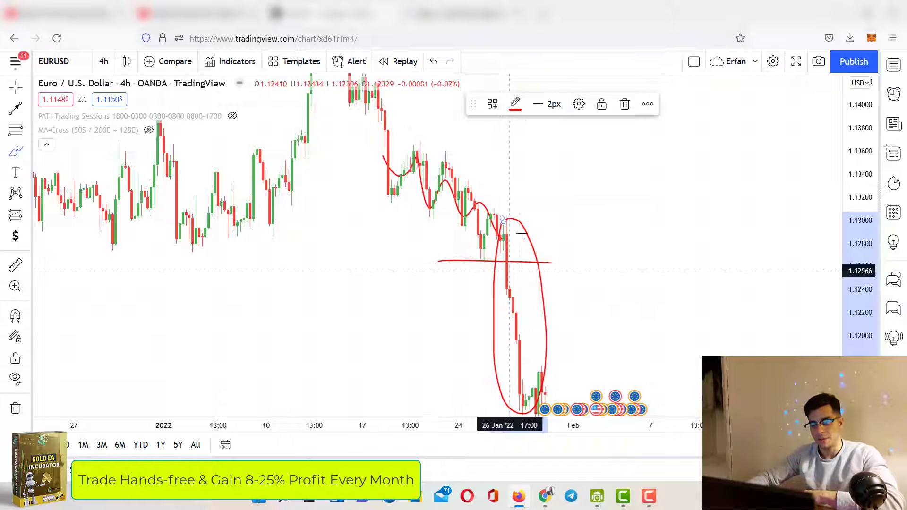
pyautogui.press('Delete')
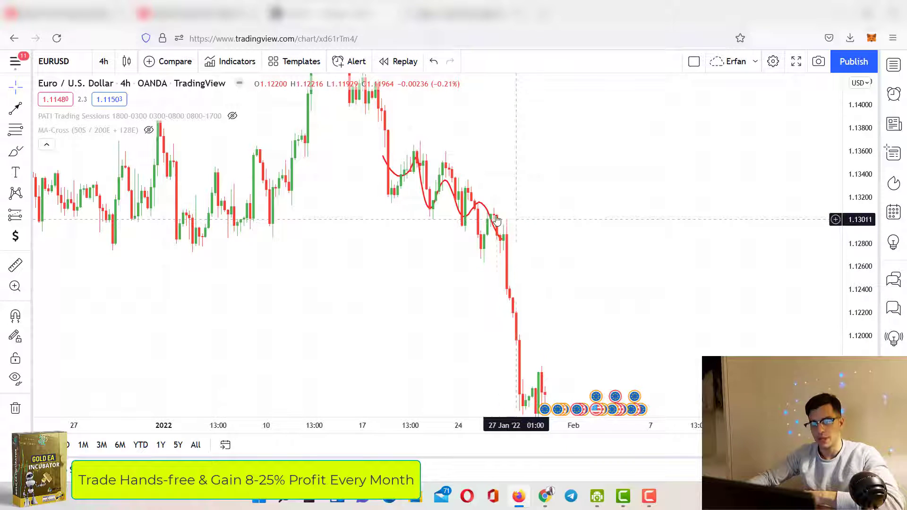
pyautogui.press('Delete')
# Draw four short red Brush lines under the successively higher lows from late November to mid-January.
pyautogui.scroll(-3, 579, 237)
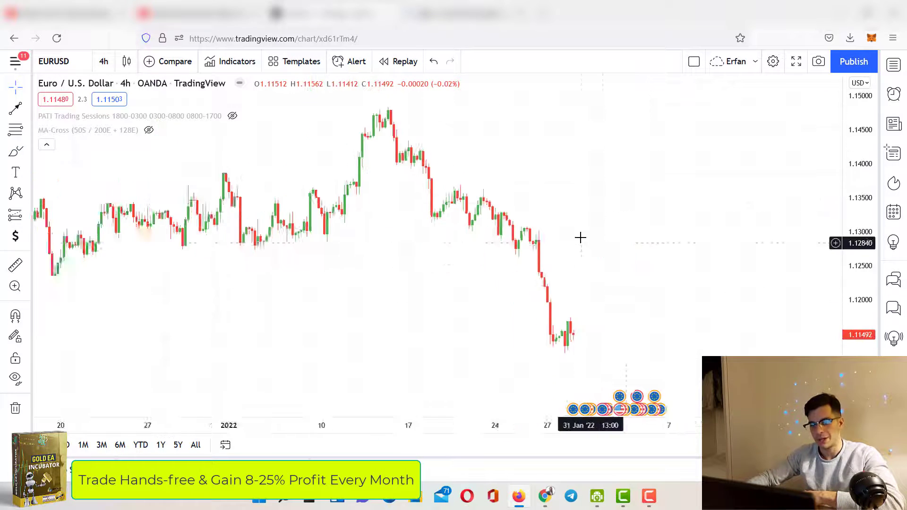
pyautogui.scroll(-2, 539, 249)
pyautogui.moveTo(526, 249); pyautogui.dragTo(589, 203)
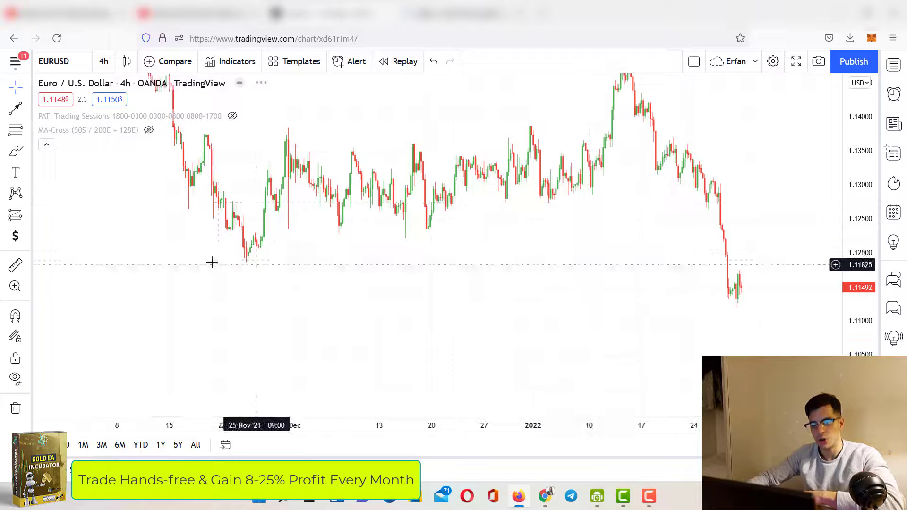
pyautogui.click(16, 151)
pyautogui.moveTo(231, 260); pyautogui.dragTo(289, 258)
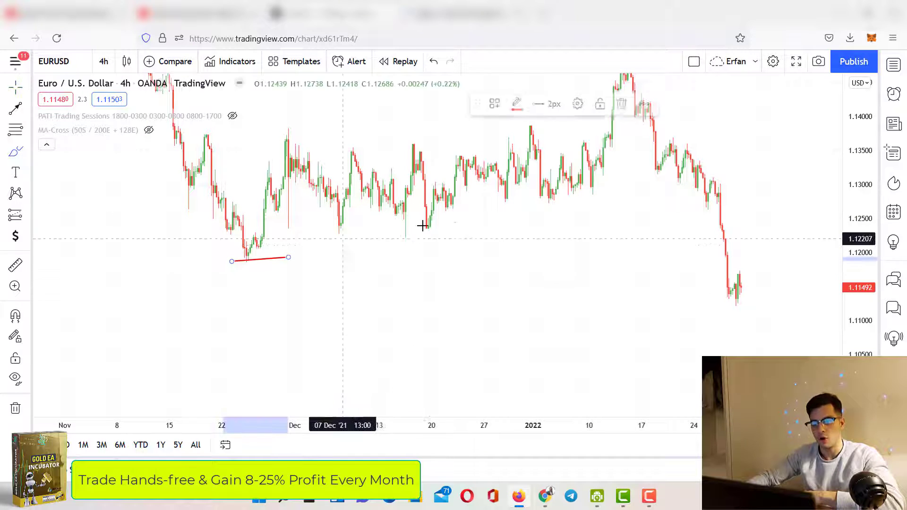
pyautogui.moveTo(354, 237); pyautogui.dragTo(553, 209)
pyautogui.moveTo(529, 198); pyautogui.dragTo(640, 182)
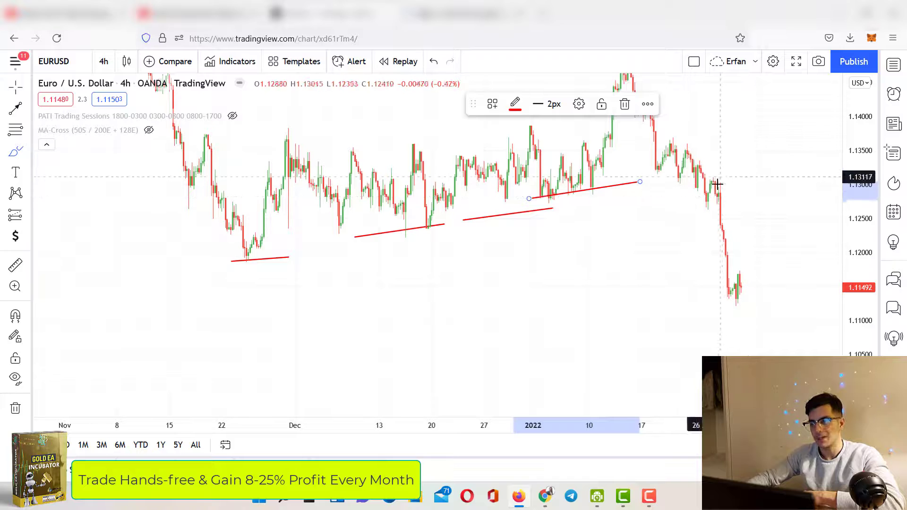
# Circle the late-January drop with the Brush, undo the circle and remove the four lines under the higher lows.
pyautogui.moveTo(755, 318); pyautogui.dragTo(722, 196)
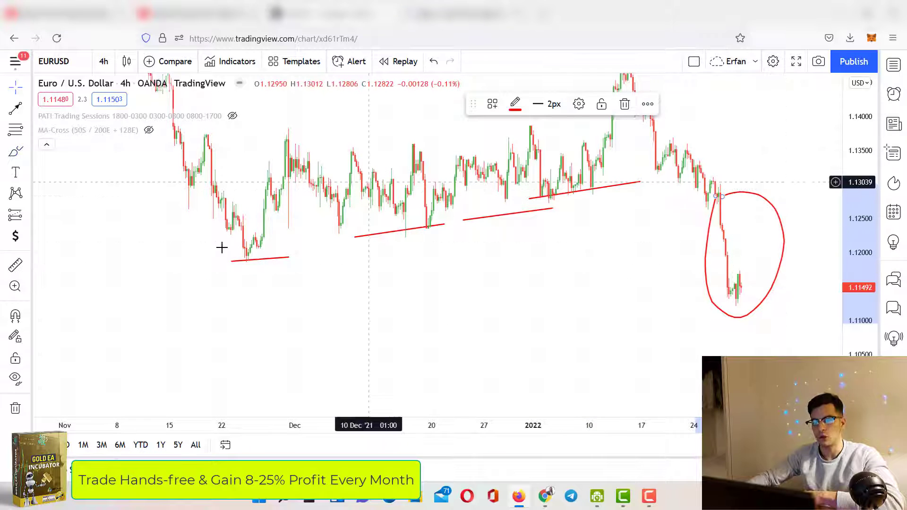
pyautogui.click(435, 62)
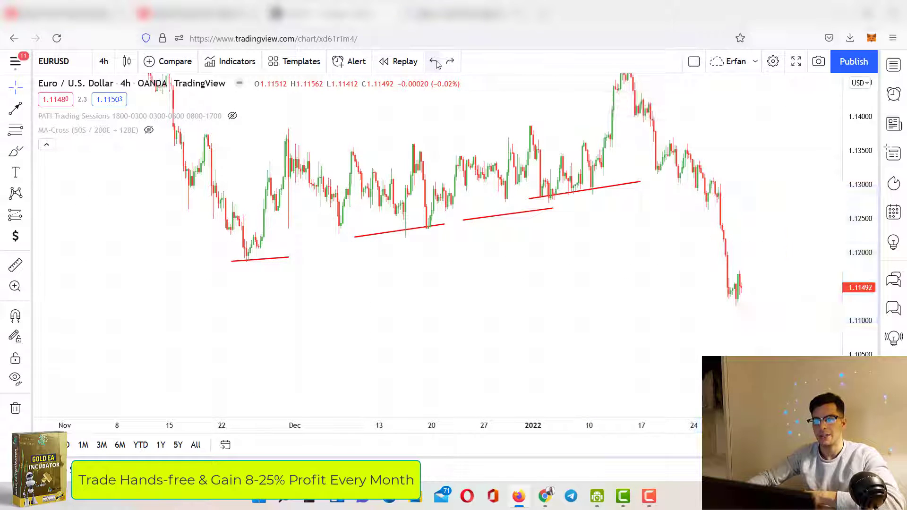
pyautogui.scroll(5, 609, 248)
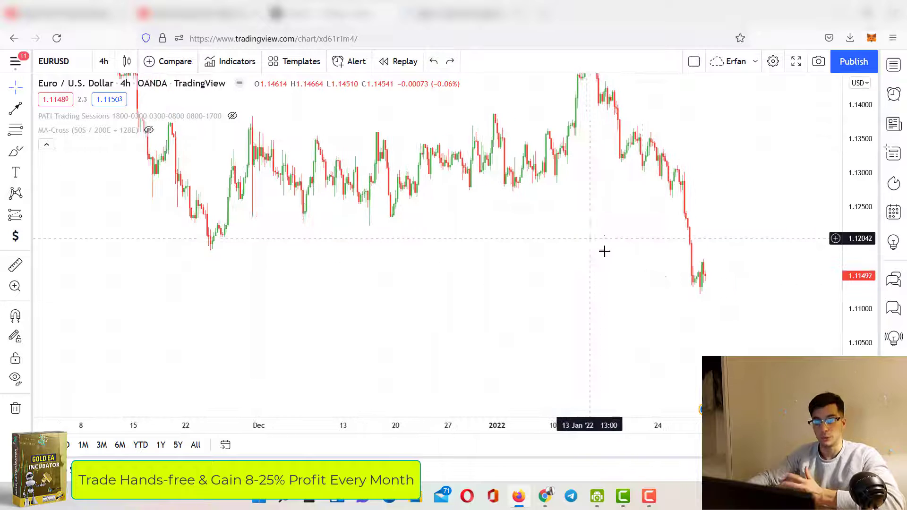
# Draw a Fibonacci retracement over the late-January drop from 1.13029 on 26 January down to about 1.11199.
pyautogui.scroll(3, 703, 278)
pyautogui.moveTo(685, 285); pyautogui.dragTo(681, 233)
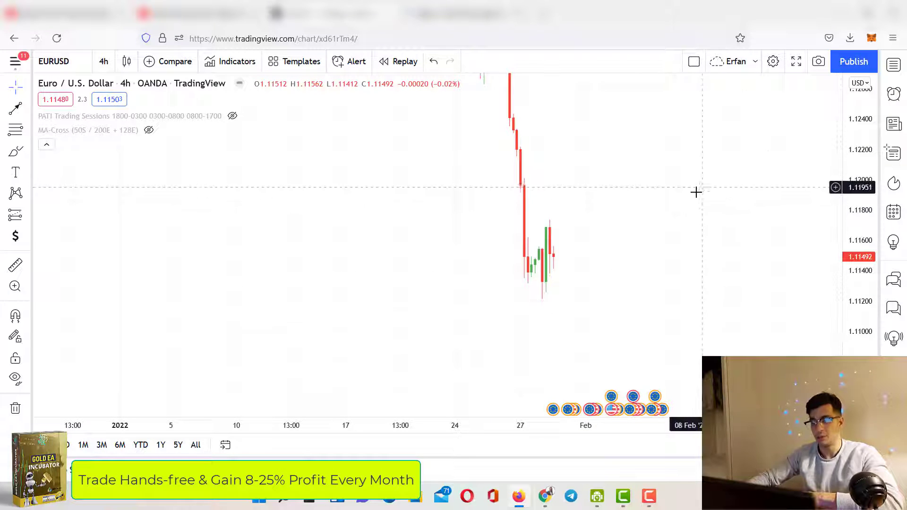
pyautogui.moveTo(696, 192); pyautogui.dragTo(620, 261)
pyautogui.moveTo(856, 167); pyautogui.dragTo(813, 299)
pyautogui.moveTo(639, 256); pyautogui.dragTo(653, 277)
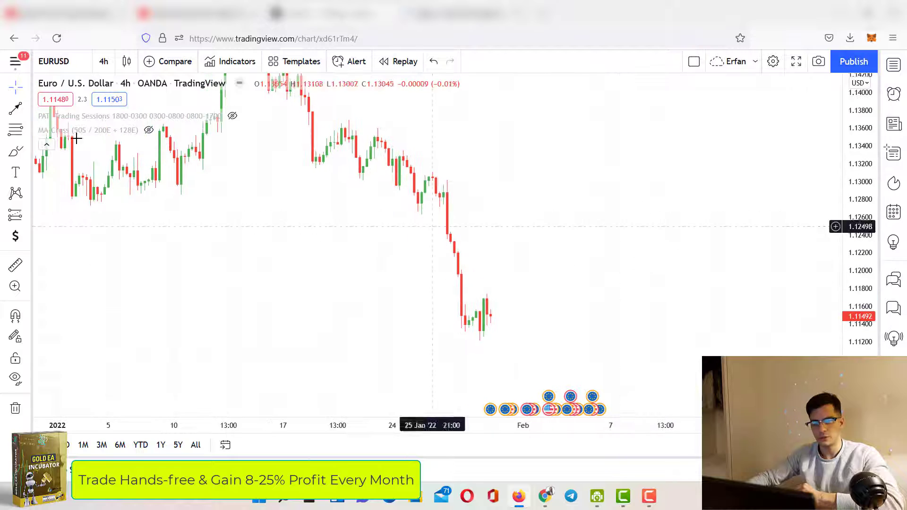
pyautogui.click(15, 130)
pyautogui.click(447, 179)
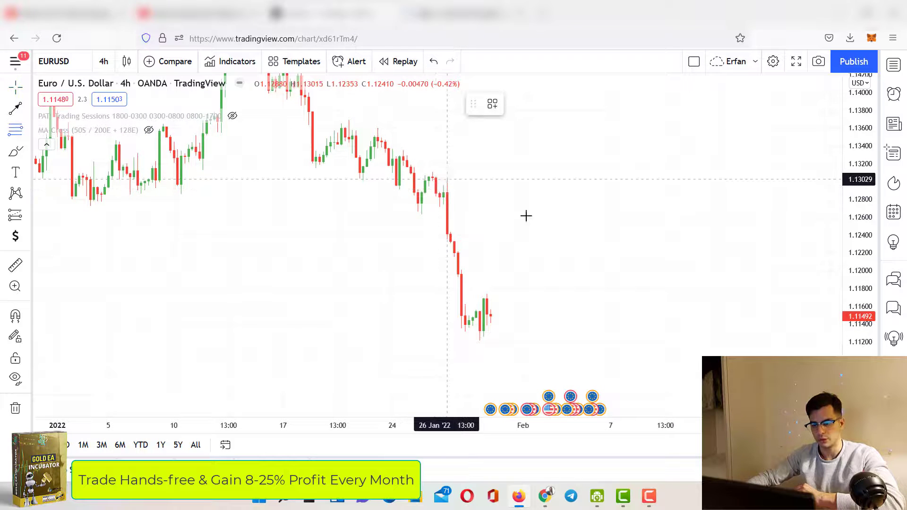
pyautogui.click(447, 179)
pyautogui.click(722, 341)
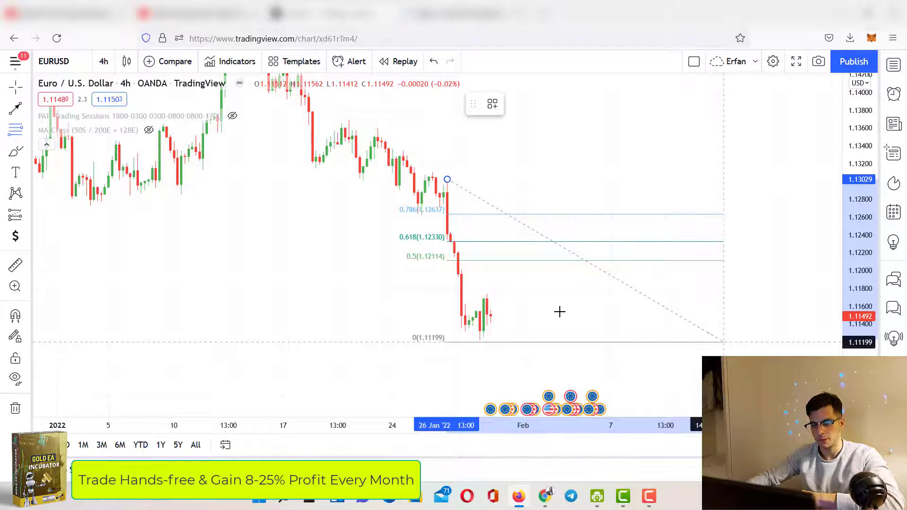
# Raise the retracement's end point to 1.11212, in line with the low of the drop.
pyautogui.moveTo(561, 294); pyautogui.dragTo(621, 276)
pyautogui.click(783, 325)
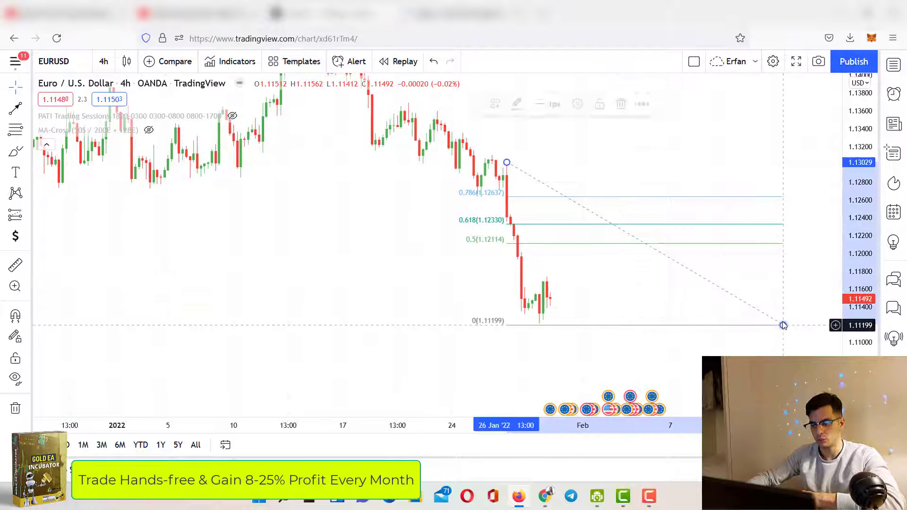
pyautogui.moveTo(783, 325); pyautogui.dragTo(783, 324)
pyautogui.click(655, 303)
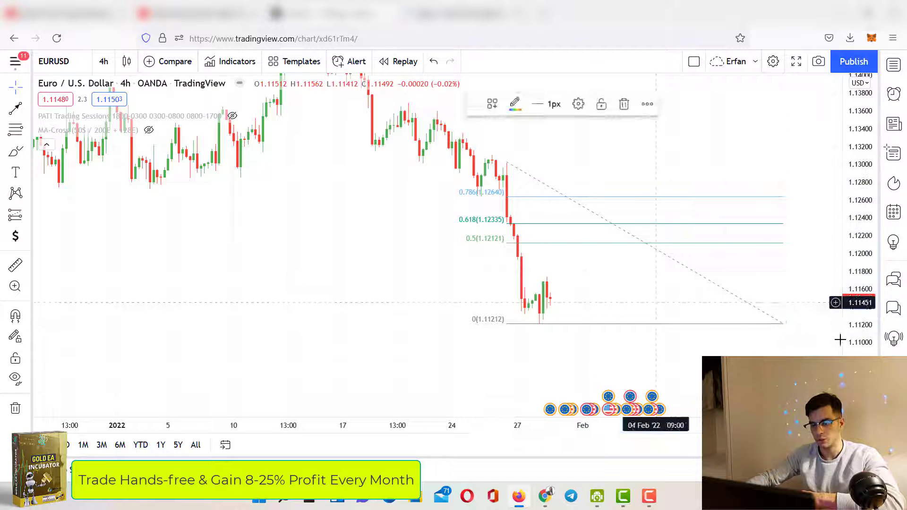
# Check the candles against the retracement levels and switch the chart to the 1-day timeframe.
pyautogui.moveTo(852, 341); pyautogui.dragTo(802, 179)
pyautogui.scroll(2, 522, 254)
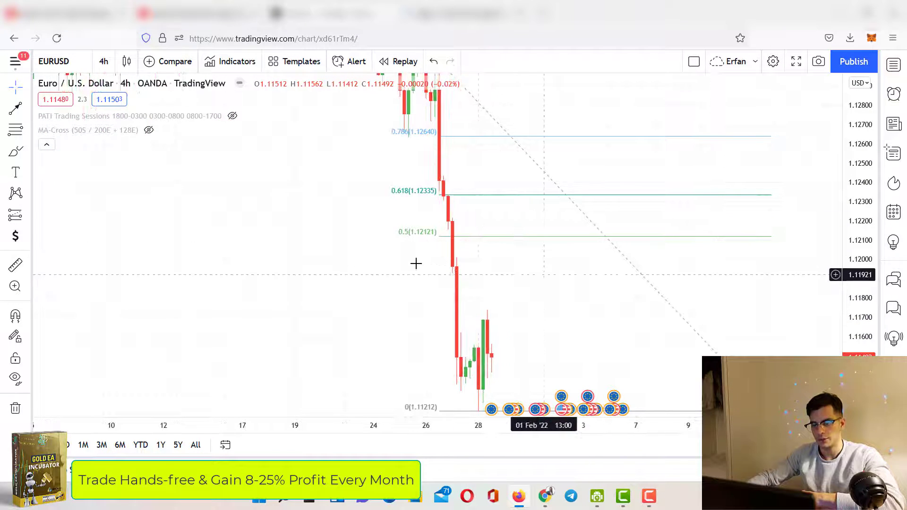
pyautogui.moveTo(415, 263); pyautogui.dragTo(394, 251)
pyautogui.moveTo(495, 266); pyautogui.dragTo(483, 204)
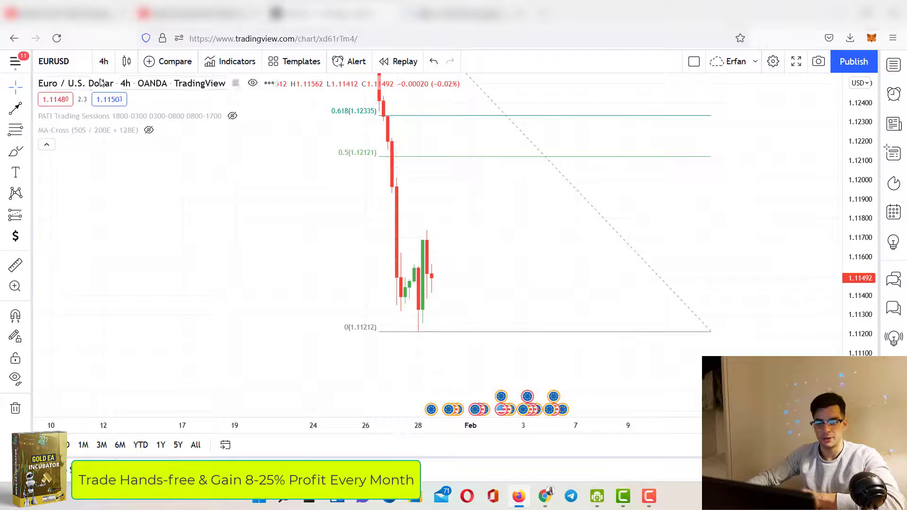
pyautogui.click(103, 61)
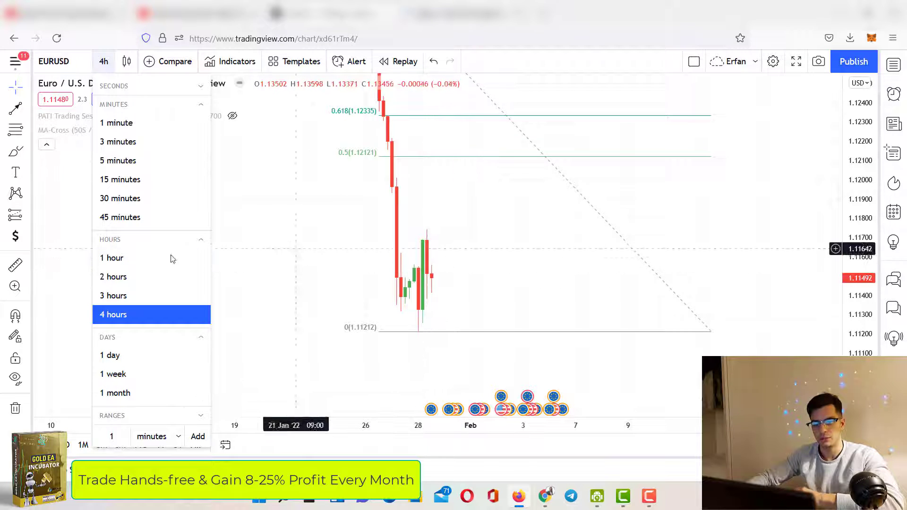
pyautogui.click(113, 355)
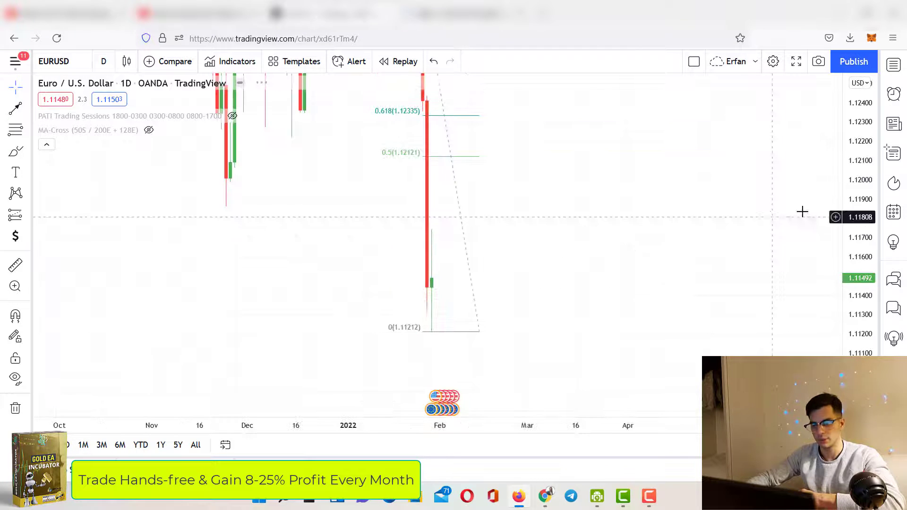
# With the Brush, mark the November decline, the following consolidation and the January drop on the daily chart, and undo the marks.
pyautogui.moveTo(863, 113); pyautogui.dragTo(849, 355)
pyautogui.scroll(-2, 667, 277)
pyautogui.moveTo(666, 261); pyautogui.dragTo(677, 327)
pyautogui.scroll(-5, 645, 214)
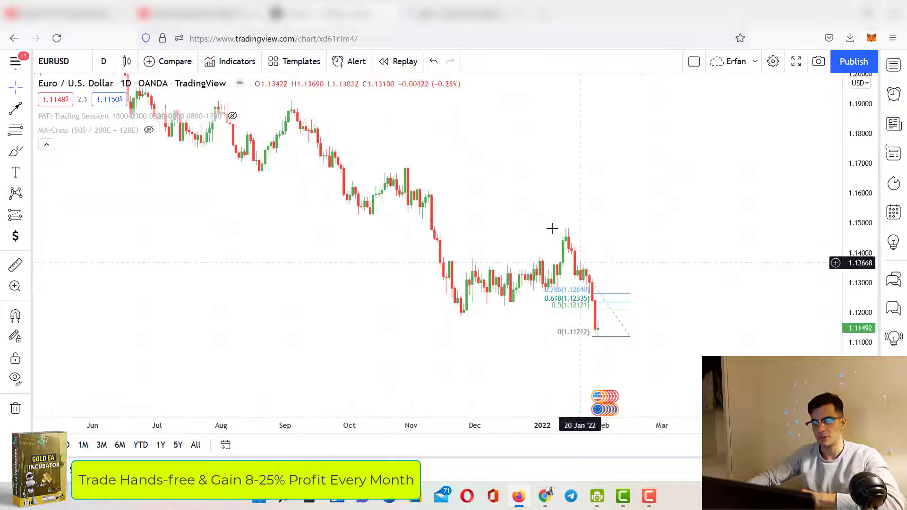
pyautogui.click(15, 151)
pyautogui.moveTo(421, 162)
pyautogui.mouseDown()
pyautogui.moveTo(387, 200)
pyautogui.moveTo(393, 168)
pyautogui.mouseUp()
pyautogui.moveTo(461, 276)
pyautogui.mouseDown()
pyautogui.moveTo(524, 278)
pyautogui.moveTo(565, 261)
pyautogui.moveTo(611, 345)
pyautogui.moveTo(577, 220)
pyautogui.mouseUp()
pyautogui.moveTo(596, 292); pyautogui.dragTo(607, 296)
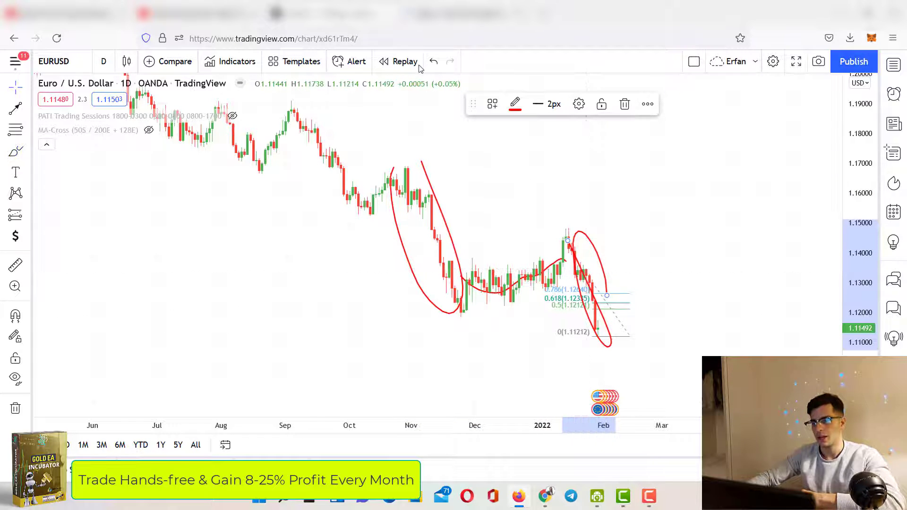
pyautogui.click(434, 60)
pyautogui.click(434, 60)
# Examine the daily price history from mid-2019 to the January 2022 drop.
pyautogui.scroll(-6, 697, 257)
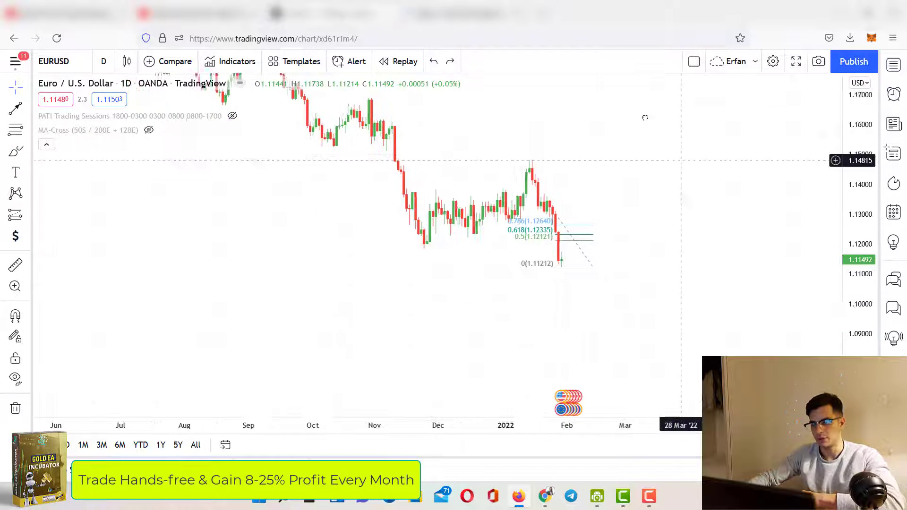
pyautogui.scroll(-3, 667, 251)
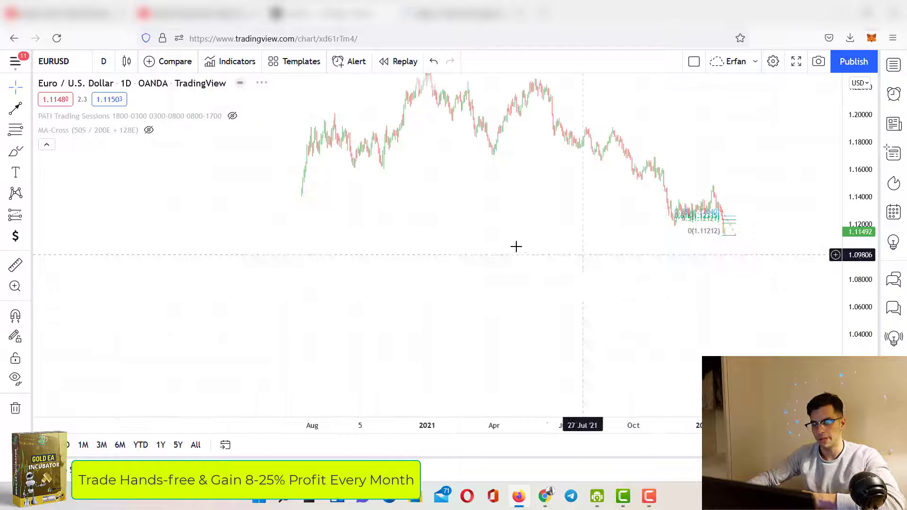
pyautogui.moveTo(427, 251); pyautogui.dragTo(491, 237)
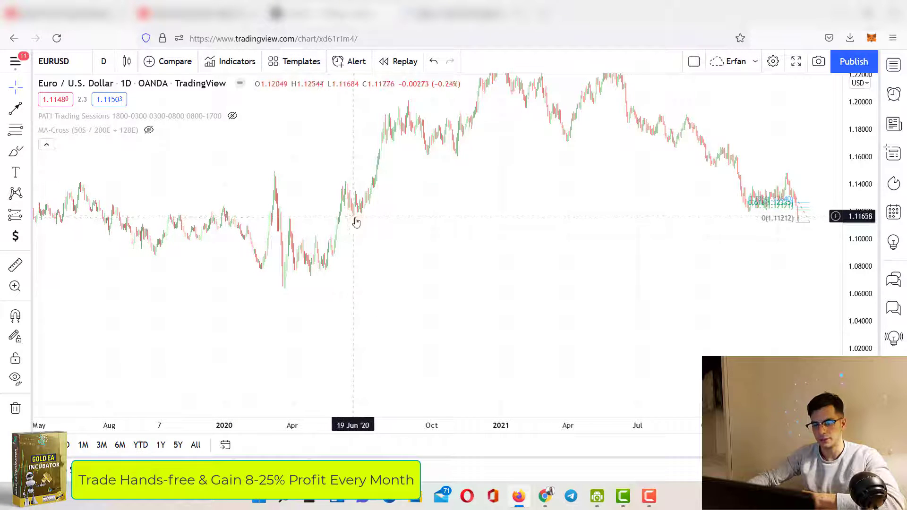
pyautogui.scroll(3, 720, 287)
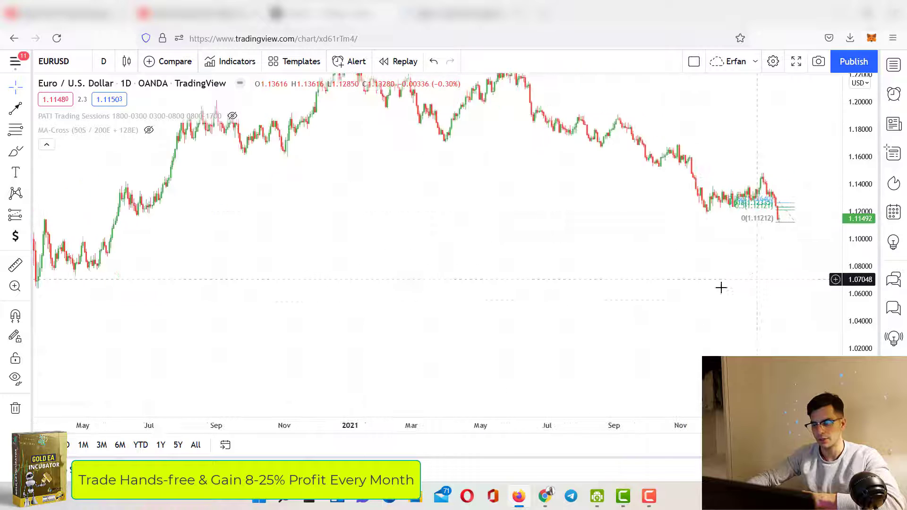
pyautogui.moveTo(721, 287); pyautogui.dragTo(632, 283)
pyautogui.scroll(5, 768, 183)
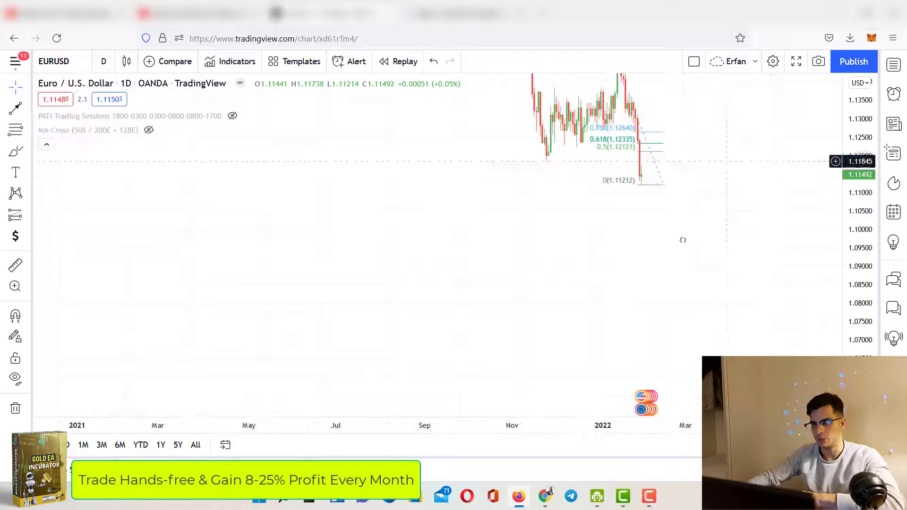
pyautogui.scroll(2, 576, 208)
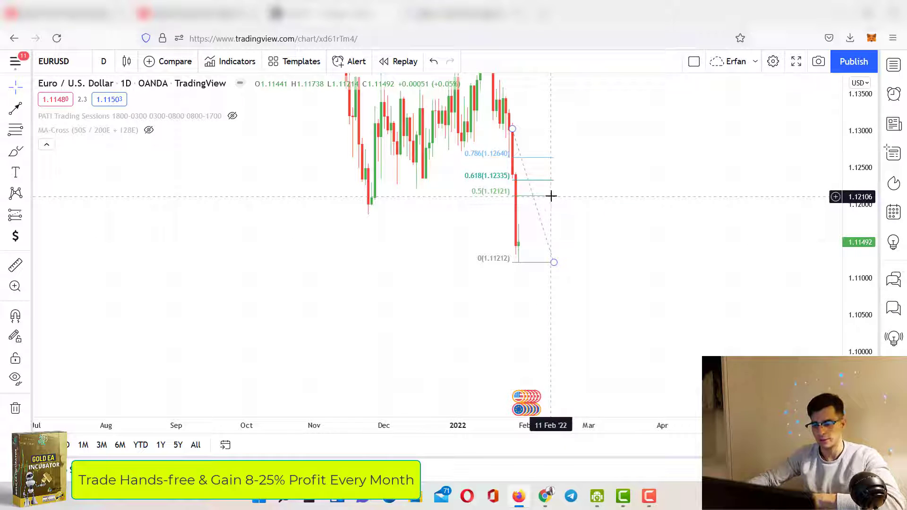
# Delete the Fibonacci retracement and switch the chart back to the 4-hour timeframe.
pyautogui.press('Delete')
pyautogui.moveTo(548, 185); pyautogui.dragTo(535, 286)
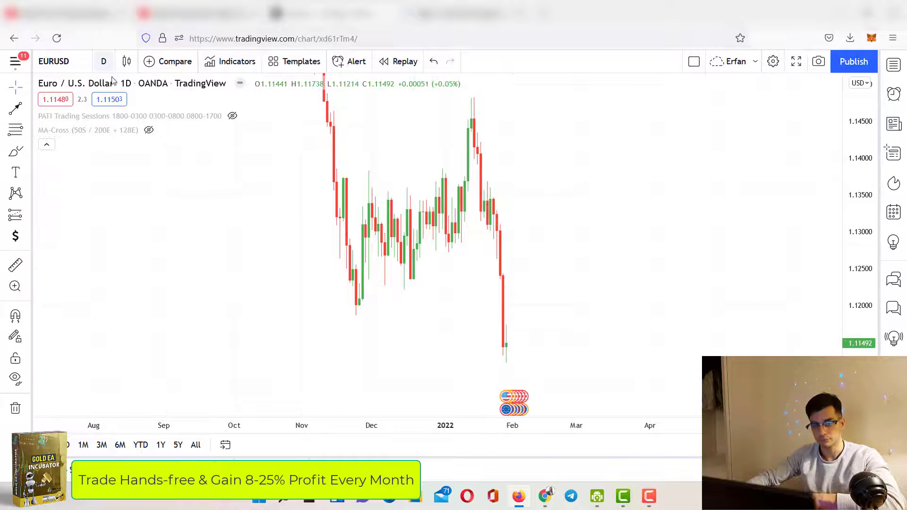
pyautogui.click(103, 61)
pyautogui.click(106, 314)
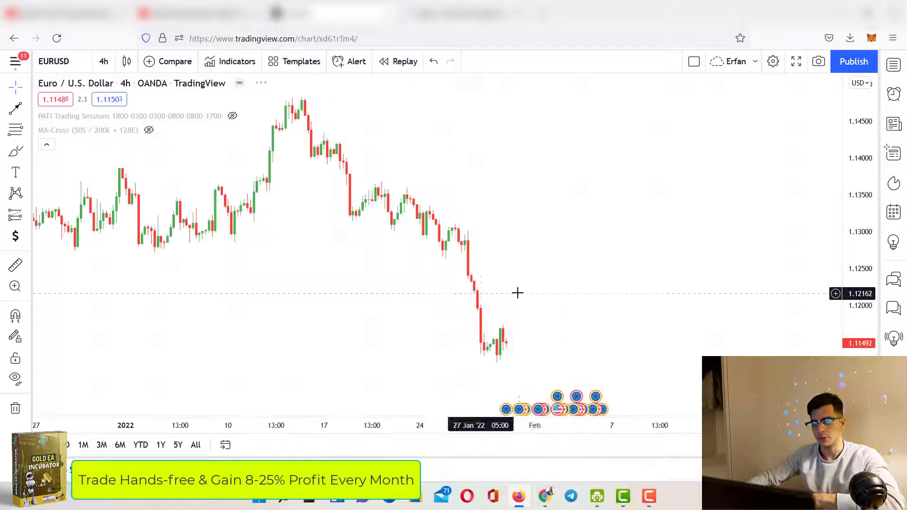
# Draw a rectangle from the 28 January 01:00 candle at 1.11551 to about 1.11198 on 10 February.
pyautogui.scroll(-2, 618, 293)
pyautogui.moveTo(617, 293); pyautogui.dragTo(632, 279)
pyautogui.moveTo(850, 347); pyautogui.dragTo(822, 191)
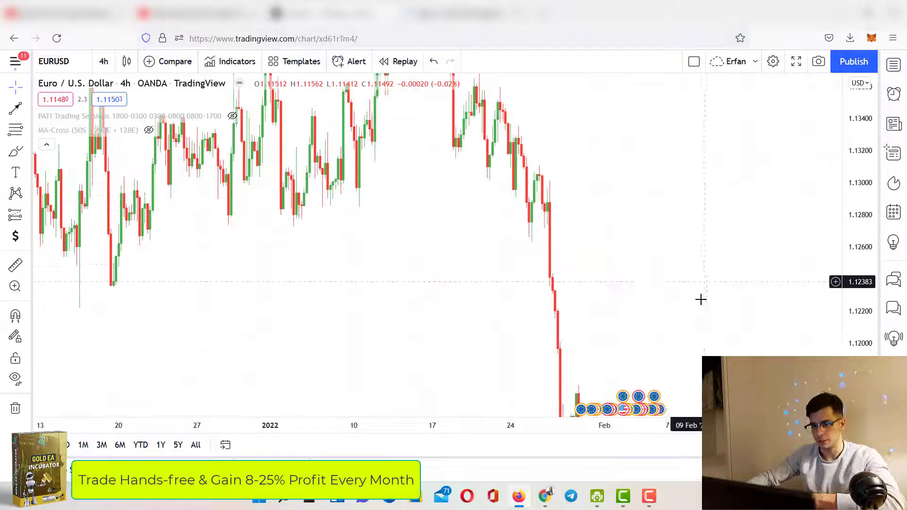
pyautogui.moveTo(701, 300); pyautogui.dragTo(600, 118)
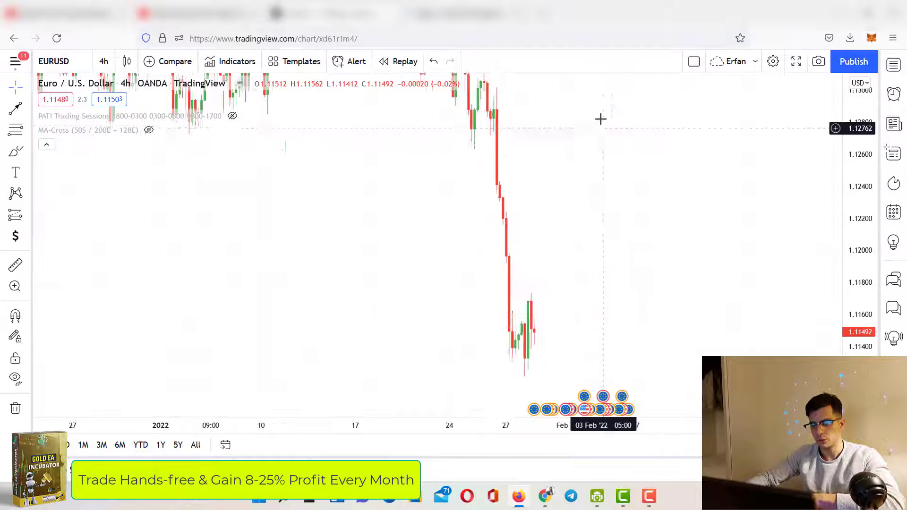
pyautogui.moveTo(636, 228); pyautogui.dragTo(633, 136)
pyautogui.scroll(3, 610, 222)
pyautogui.moveTo(850, 321)
pyautogui.mouseDown()
pyautogui.moveTo(773, 185)
pyautogui.moveTo(746, 173)
pyautogui.mouseUp()
pyautogui.scroll(3, 572, 216)
pyautogui.moveTo(573, 216); pyautogui.dragTo(632, 200)
pyautogui.click(26, 152)
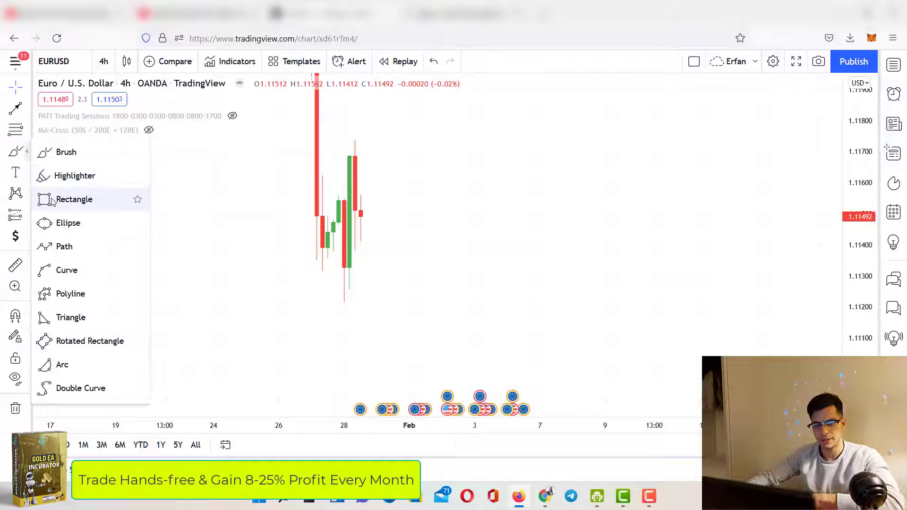
pyautogui.click(71, 200)
pyautogui.moveTo(485, 262); pyautogui.dragTo(645, 308)
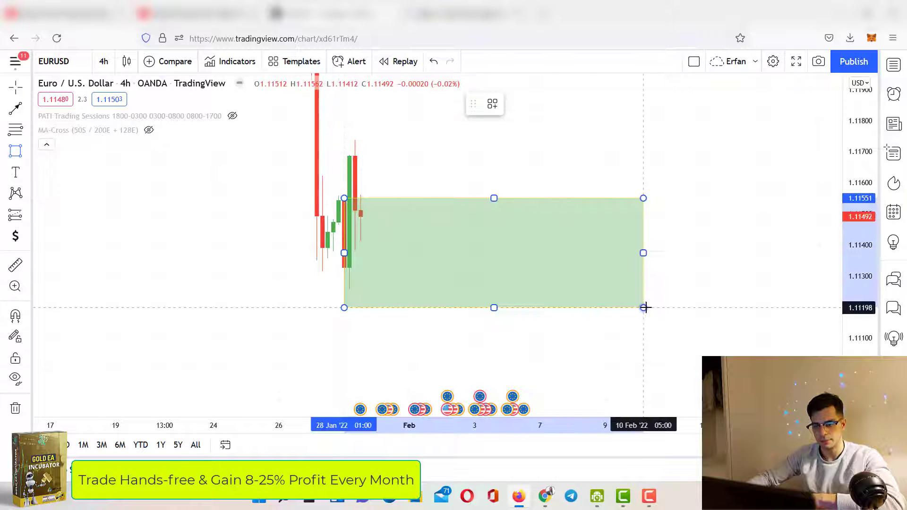
# Examine the latest 4-hour candles and the preceding drop in relation to the rectangle's upper edge.
pyautogui.moveTo(461, 162); pyautogui.dragTo(621, 245)
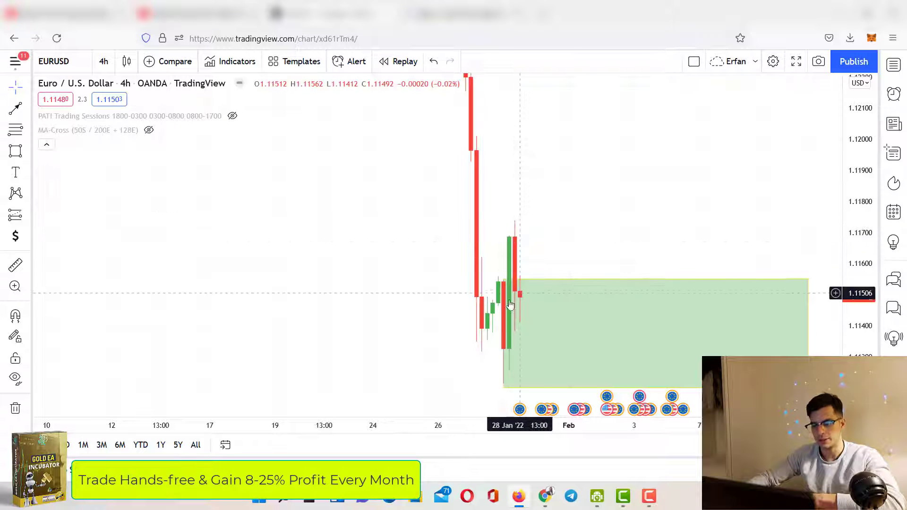
pyautogui.moveTo(562, 247); pyautogui.dragTo(472, 212)
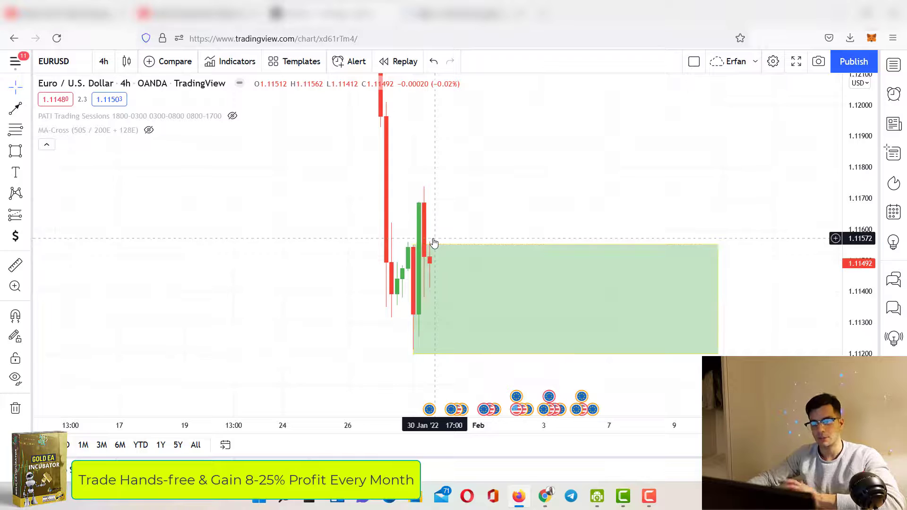
pyautogui.click(437, 246)
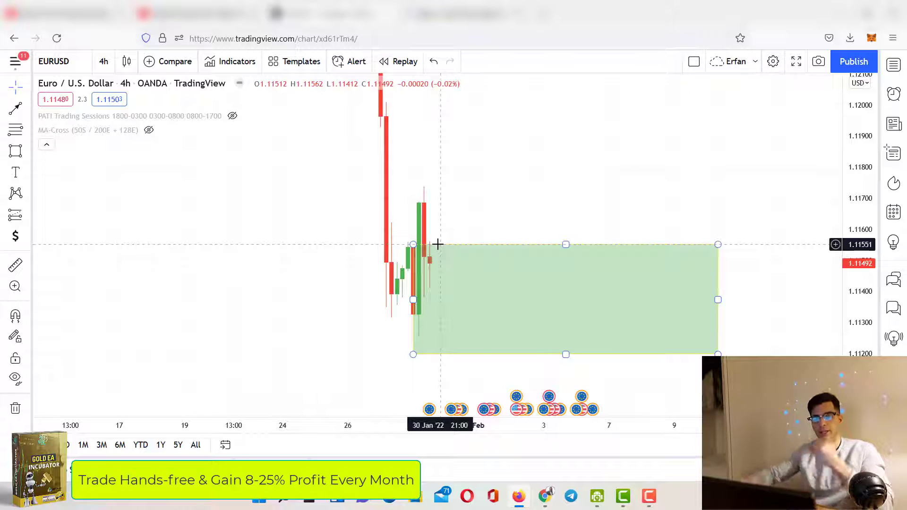
pyautogui.moveTo(855, 157); pyautogui.dragTo(855, 226)
pyautogui.scroll(-2, 577, 179)
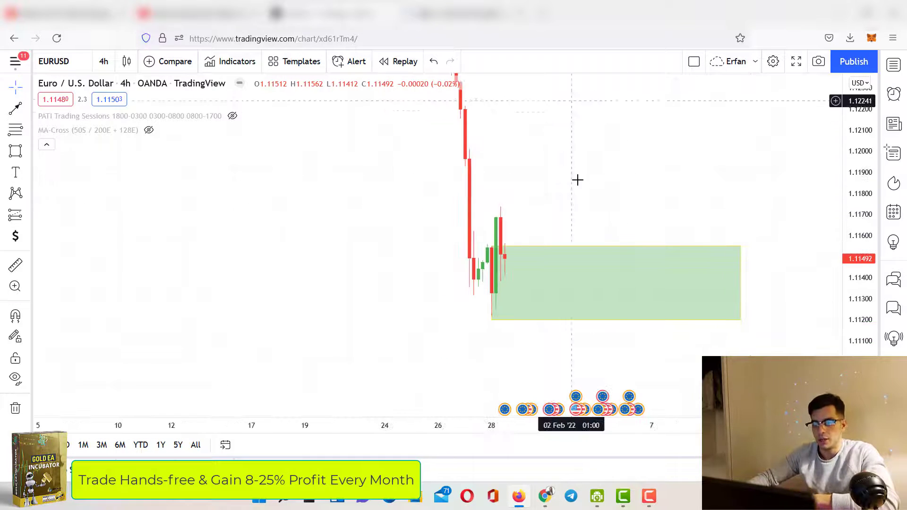
pyautogui.moveTo(577, 180); pyautogui.dragTo(563, 299)
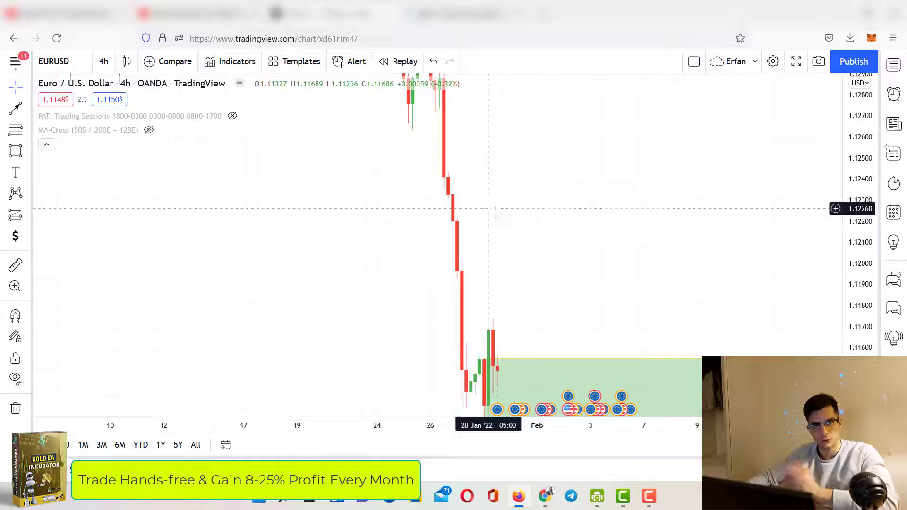
pyautogui.moveTo(844, 178); pyautogui.dragTo(844, 279)
# Delete the rectangle and draw a thinner one along the late-January lows, from 26 January 21:00 at 1.11317 down to about 1.1120.
pyautogui.moveTo(692, 252); pyautogui.dragTo(695, 244)
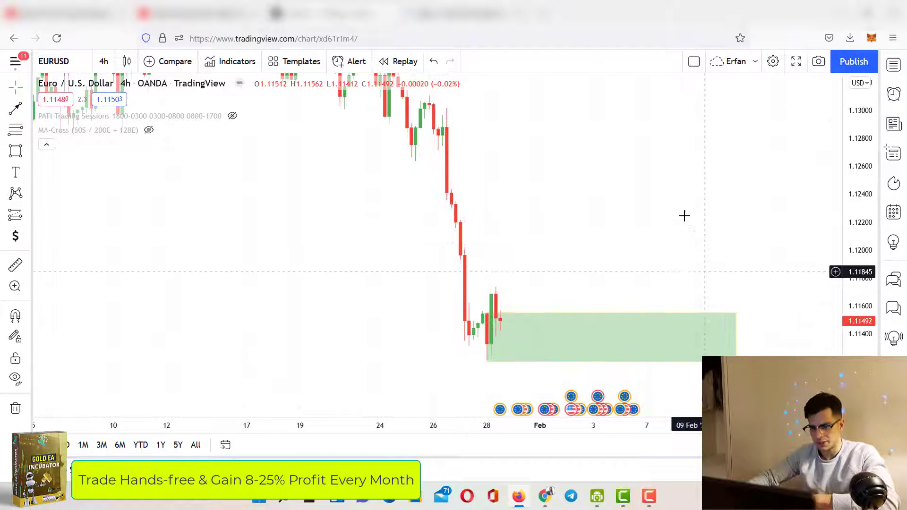
pyautogui.press('Delete')
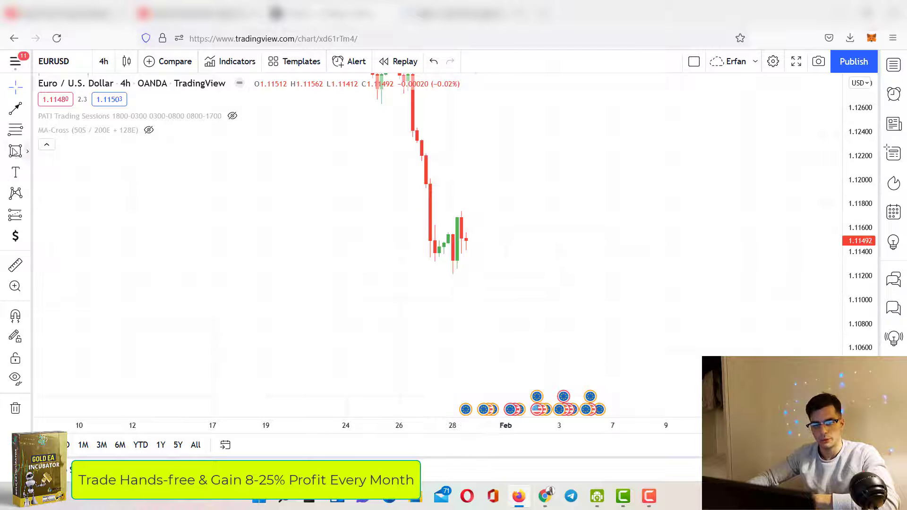
pyautogui.click(424, 262)
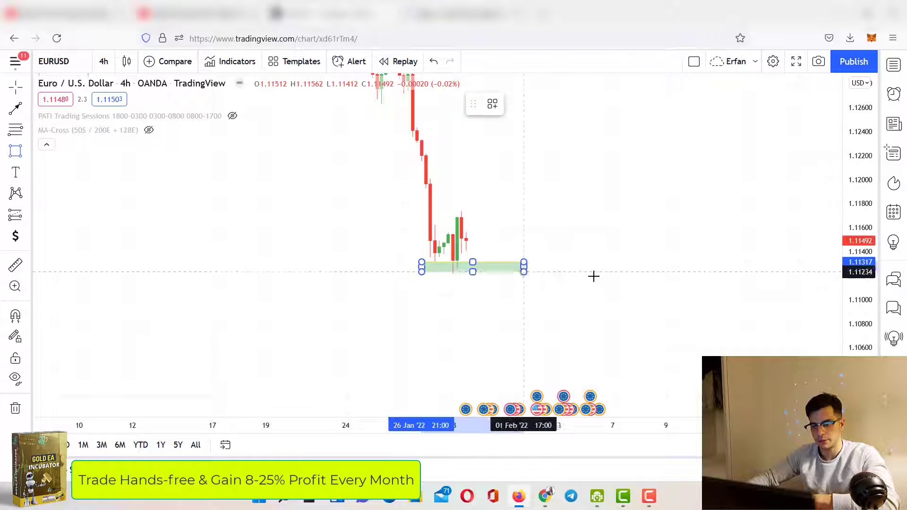
pyautogui.click(644, 275)
pyautogui.click(476, 251)
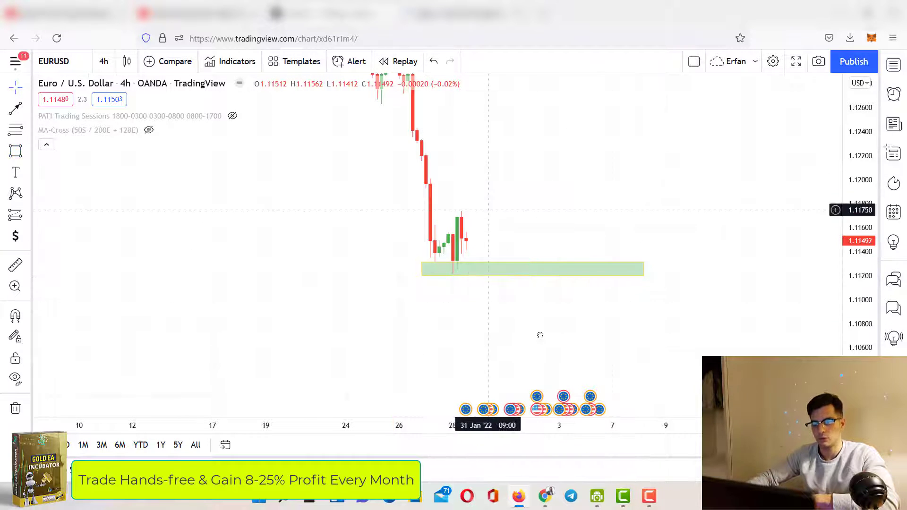
# Draw a rectangle along the broken support above the drop, from 24 January 05:00 at 1.12753 down to about 1.1260.
pyautogui.moveTo(489, 208); pyautogui.dragTo(542, 335)
pyautogui.moveTo(524, 239); pyautogui.dragTo(477, 273)
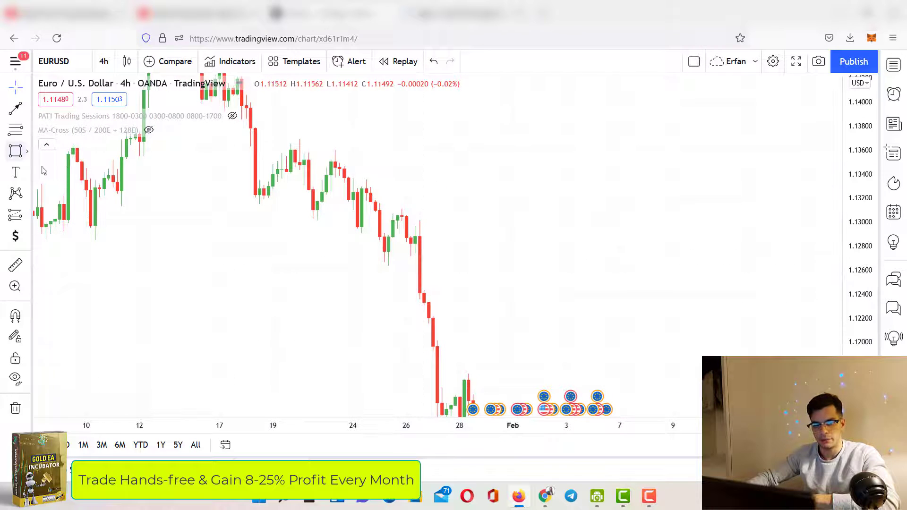
pyautogui.click(357, 251)
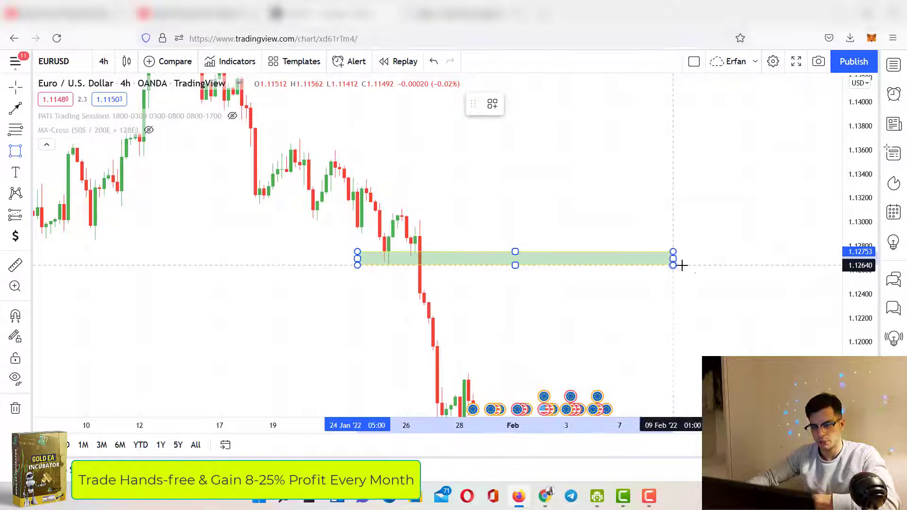
pyautogui.click(699, 269)
pyautogui.click(660, 319)
pyautogui.moveTo(694, 292); pyautogui.dragTo(697, 189)
pyautogui.moveTo(864, 237); pyautogui.dragTo(864, 314)
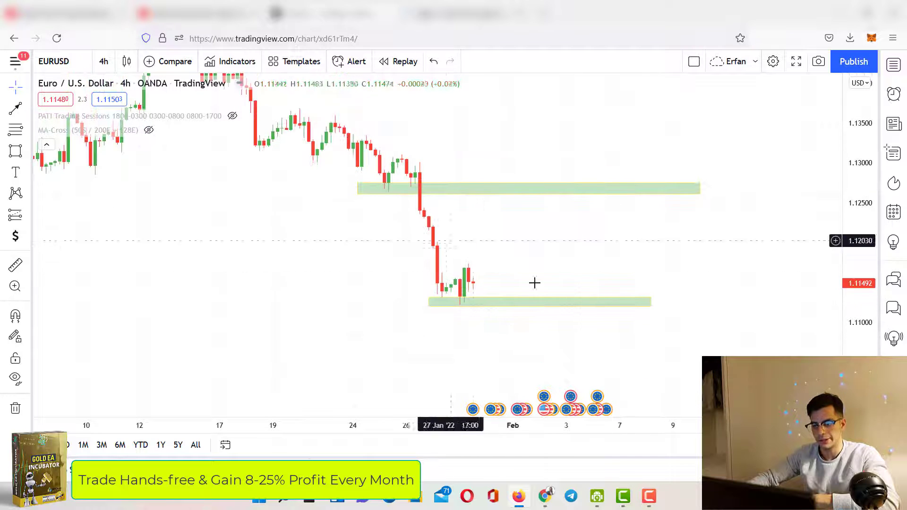
# Examine the EURUSD 4-hour price action between the two rectangles and the lows that led into the drop.
pyautogui.moveTo(545, 282); pyautogui.dragTo(581, 286)
pyautogui.scroll(-2, 590, 285)
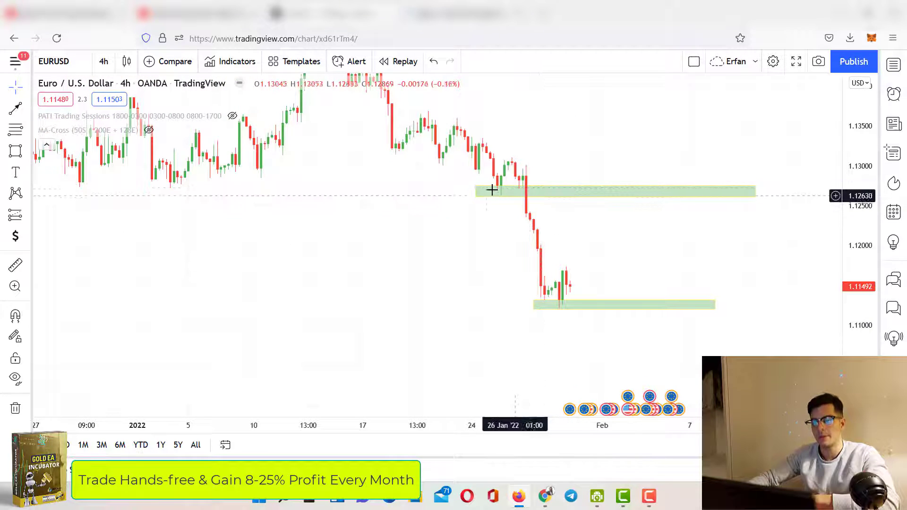
pyautogui.click(491, 189)
pyautogui.moveTo(606, 123); pyautogui.dragTo(646, 191)
pyautogui.moveTo(616, 295); pyautogui.dragTo(586, 264)
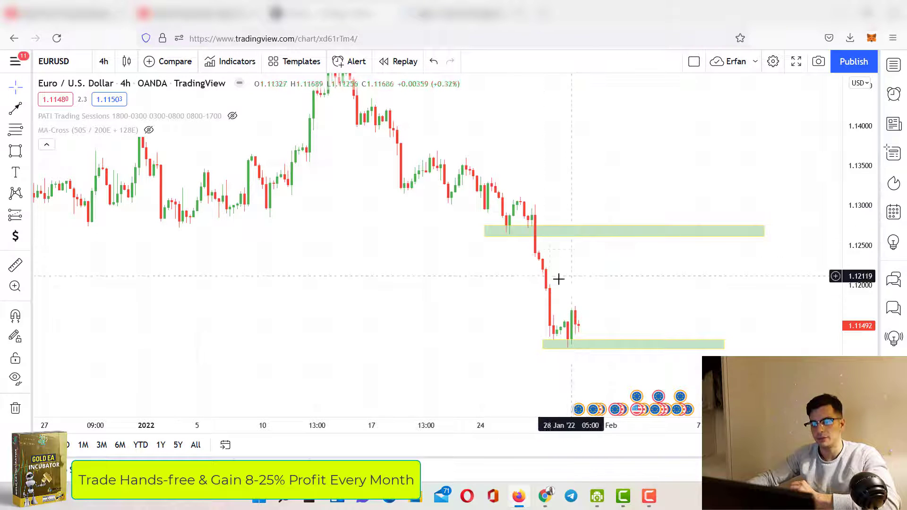
pyautogui.moveTo(552, 191); pyautogui.dragTo(542, 150)
pyautogui.moveTo(844, 350); pyautogui.dragTo(845, 265)
pyautogui.moveTo(692, 266); pyautogui.dragTo(502, 248)
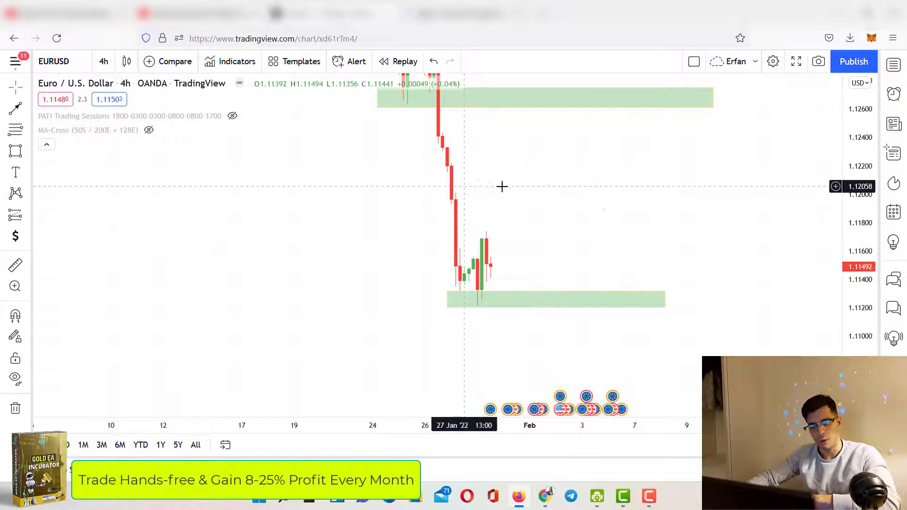
pyautogui.moveTo(850, 211); pyautogui.dragTo(727, 238)
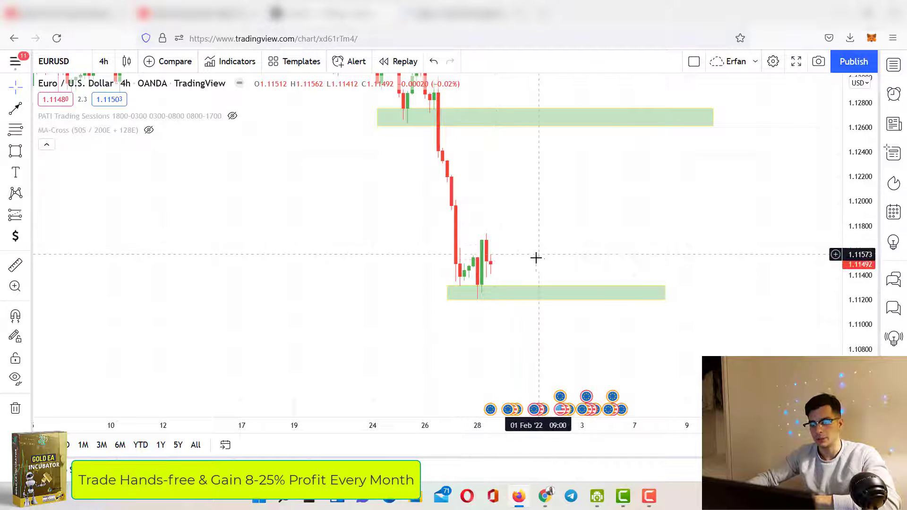
pyautogui.moveTo(626, 196); pyautogui.dragTo(712, 302)
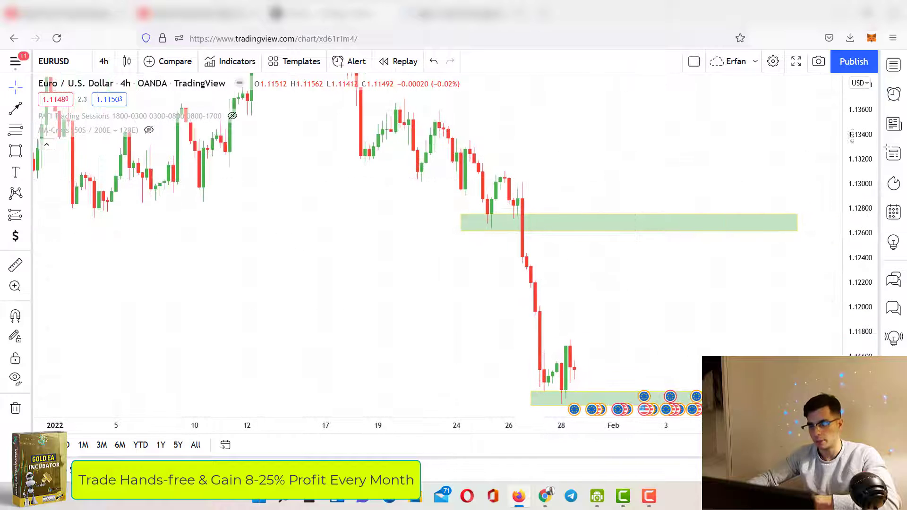
pyautogui.moveTo(852, 137); pyautogui.dragTo(852, 184)
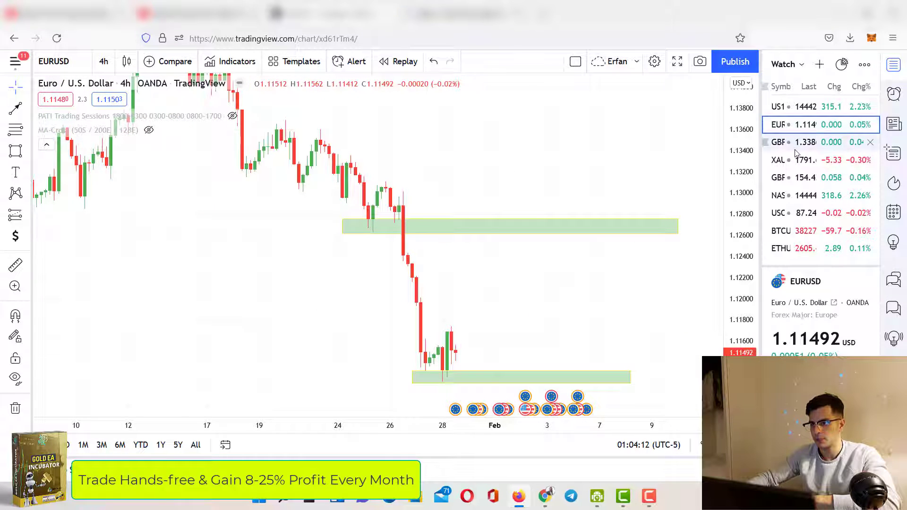
# Switch the chart to GBPUSD from the watchlist and remove all of its existing drawings.
pyautogui.click(798, 145)
pyautogui.click(886, 76)
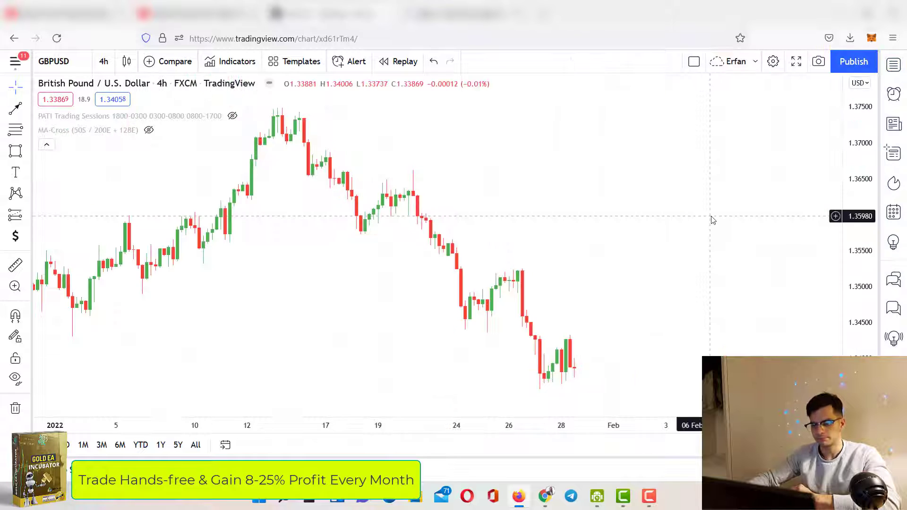
pyautogui.rightClick(623, 198)
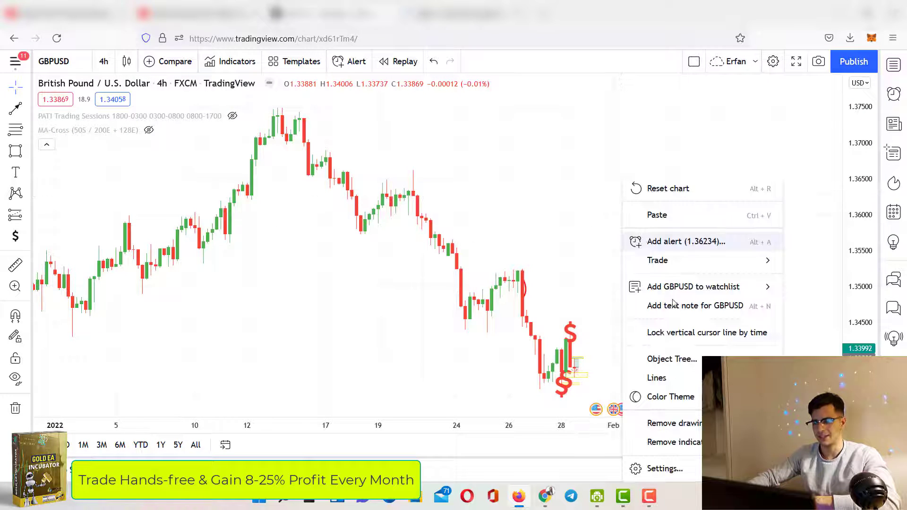
pyautogui.click(671, 423)
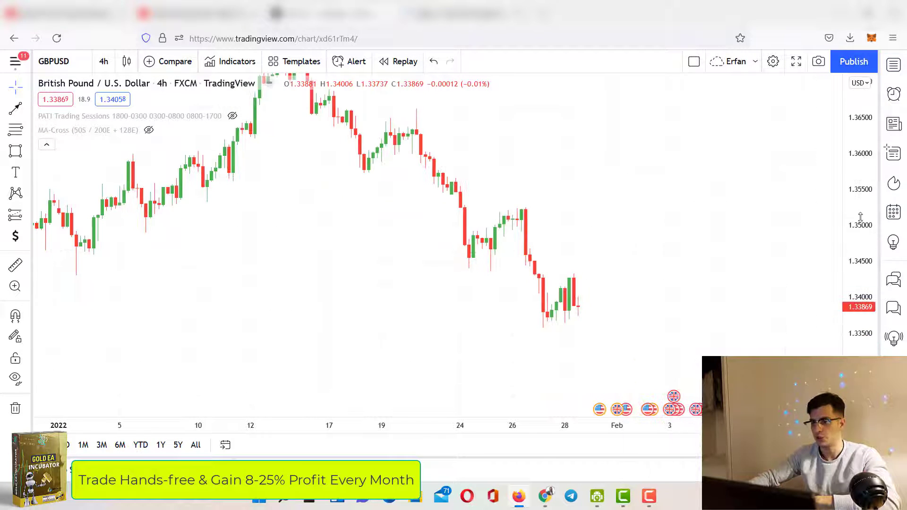
# Examine the GBPUSD 4-hour rise from December, the mid-January peak and the lower highs that follow it.
pyautogui.scroll(-4, 695, 273)
pyautogui.moveTo(444, 258); pyautogui.dragTo(585, 206)
pyautogui.moveTo(491, 265); pyautogui.dragTo(440, 317)
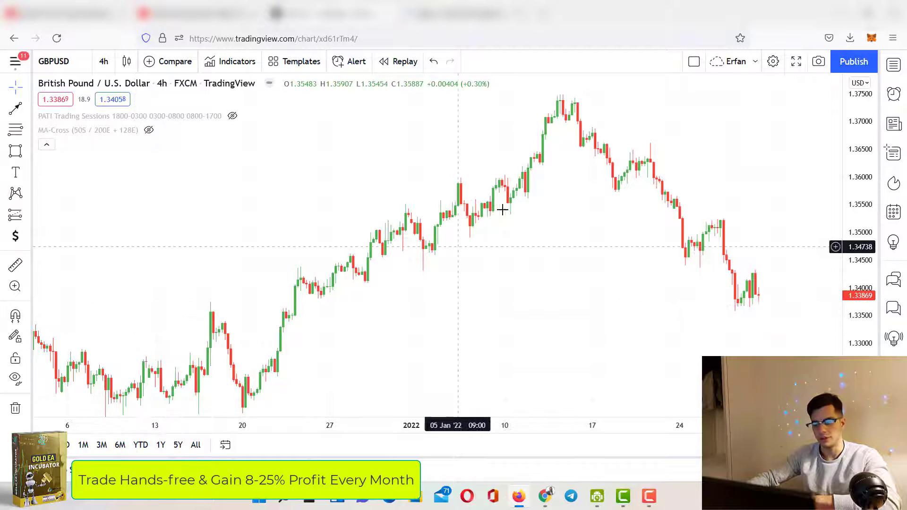
pyautogui.moveTo(542, 222); pyautogui.dragTo(419, 321)
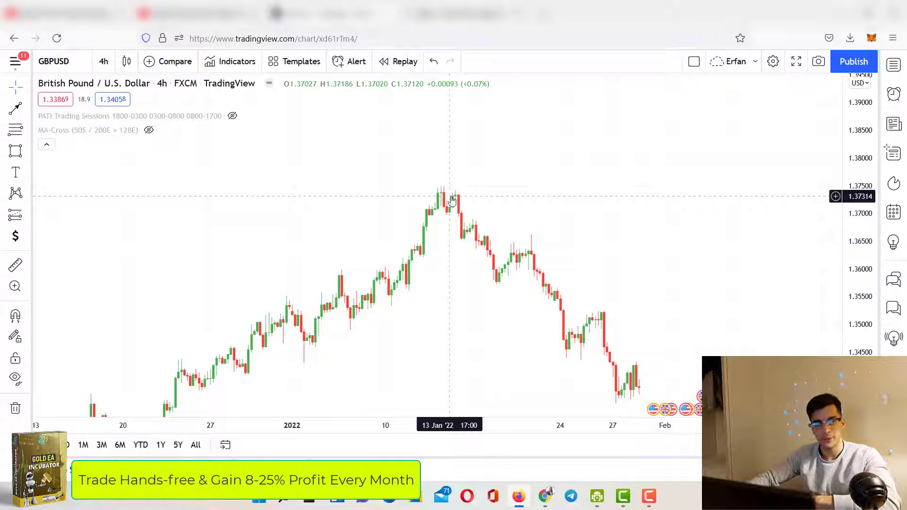
pyautogui.moveTo(509, 241); pyautogui.dragTo(409, 158)
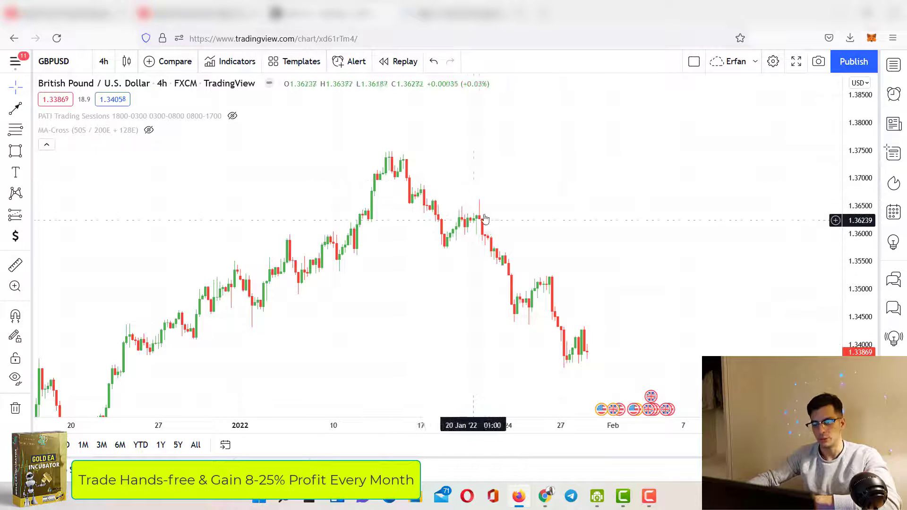
pyautogui.moveTo(526, 306); pyautogui.dragTo(524, 289)
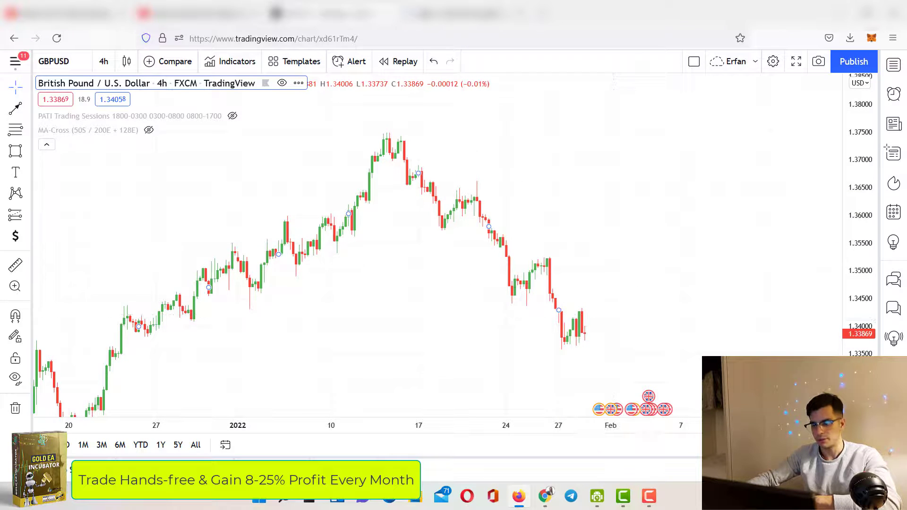
# Examine the late-January GBPUSD decline and its latest 4-hour candles at closer range.
pyautogui.moveTo(859, 326); pyautogui.dragTo(858, 208)
pyautogui.moveTo(643, 320); pyautogui.dragTo(651, 291)
pyautogui.scroll(4, 617, 194)
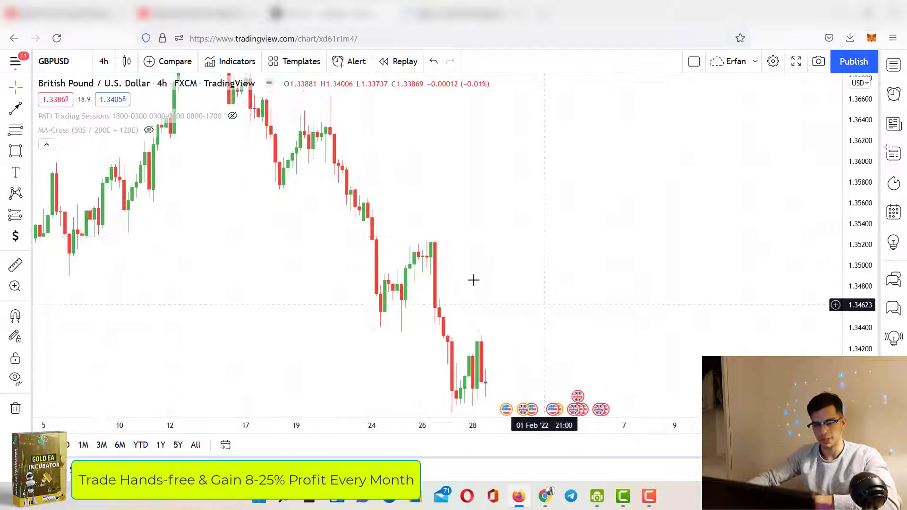
pyautogui.moveTo(449, 220); pyautogui.dragTo(516, 346)
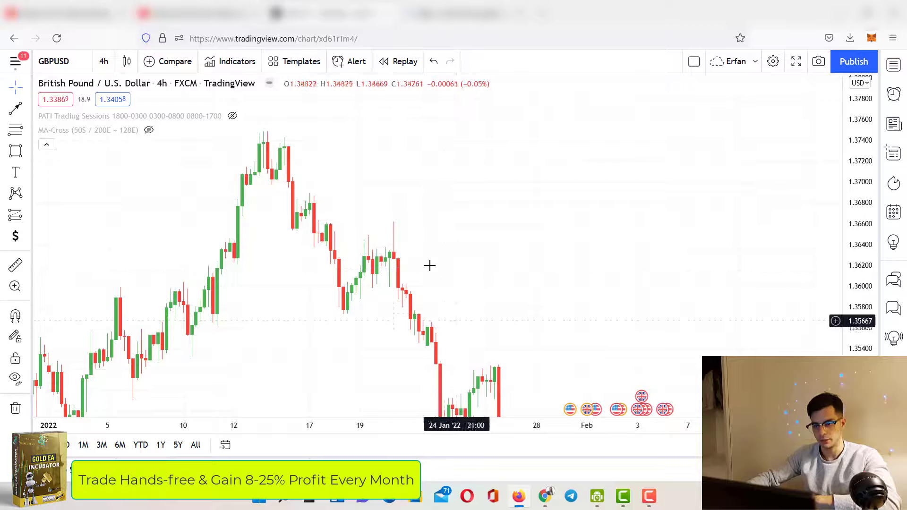
pyautogui.moveTo(410, 251); pyautogui.dragTo(396, 224)
pyautogui.scroll(2, 472, 255)
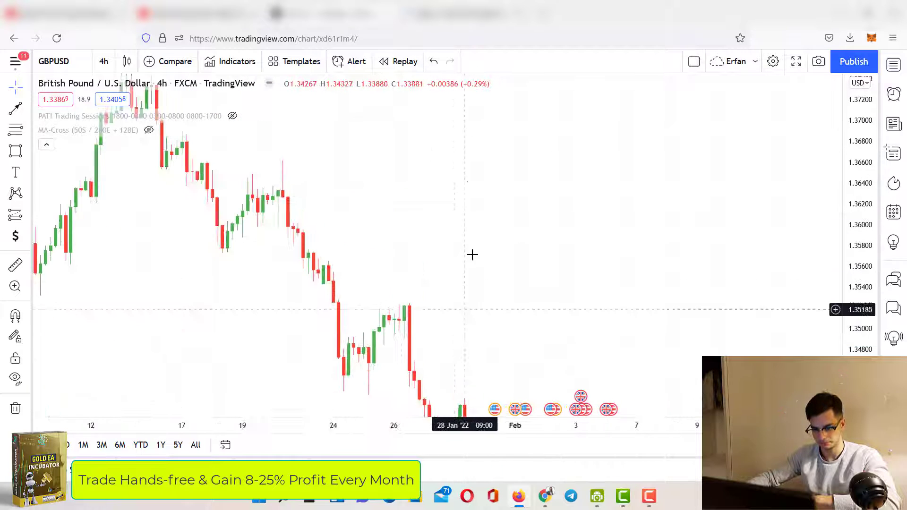
pyautogui.moveTo(472, 255); pyautogui.dragTo(517, 186)
pyautogui.moveTo(859, 316); pyautogui.dragTo(860, 141)
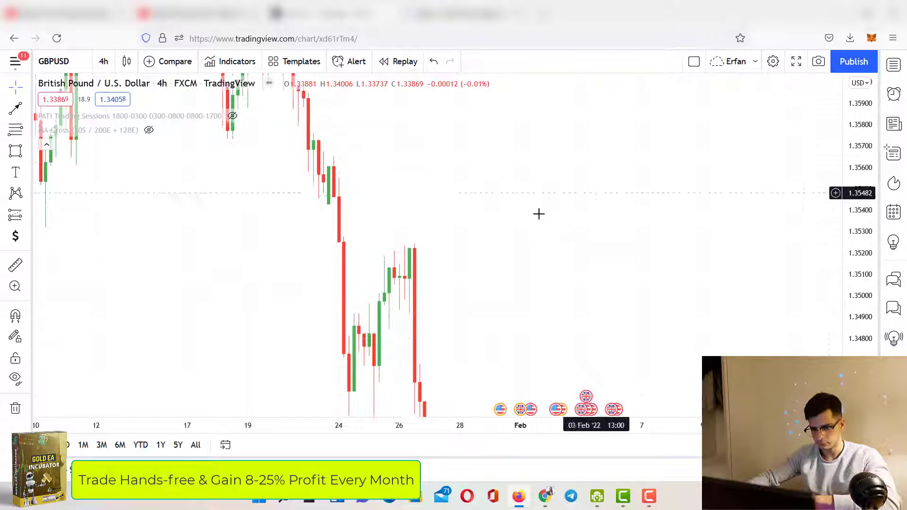
pyautogui.scroll(1, 538, 212)
pyautogui.moveTo(481, 297); pyautogui.dragTo(487, 117)
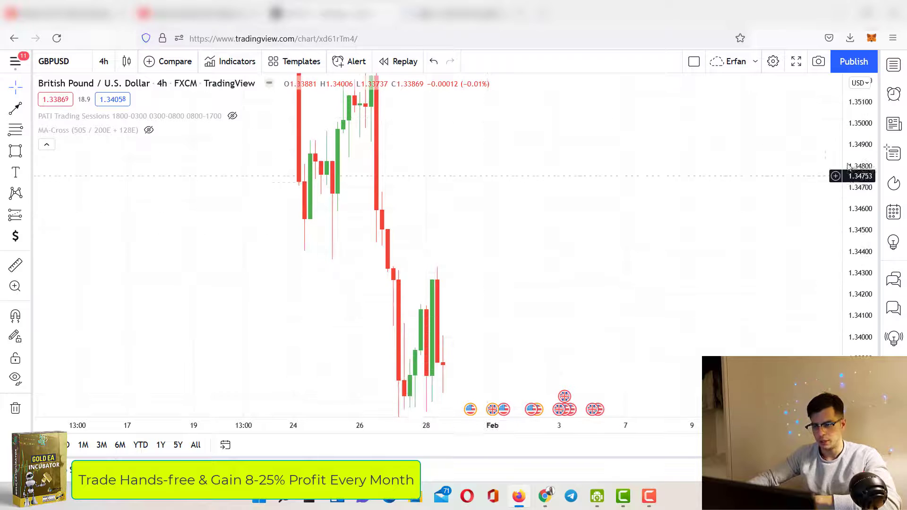
pyautogui.moveTo(858, 188); pyautogui.dragTo(859, 251)
pyautogui.moveTo(610, 249); pyautogui.dragTo(609, 223)
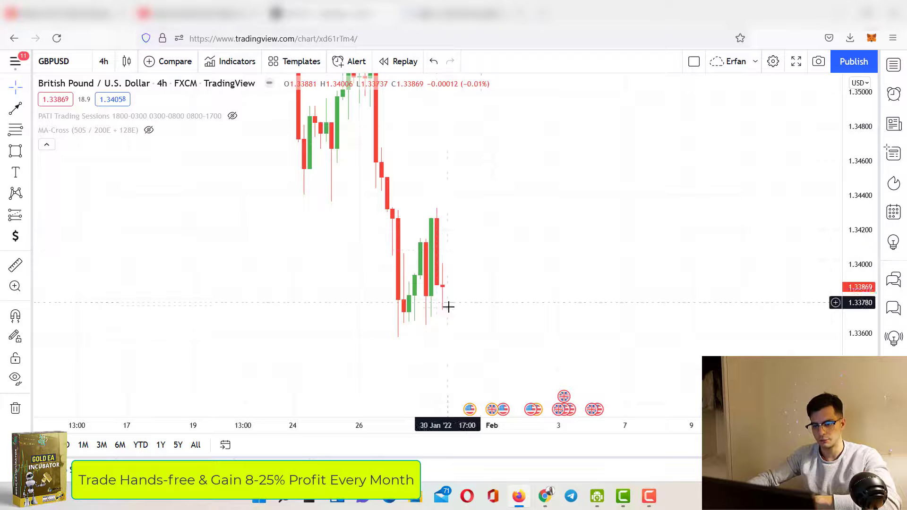
# Draw a rectangle along the 24–25 January lows, from 21 January 09:00 at 1.34567 down to about 1.3437.
pyautogui.scroll(-3, 621, 251)
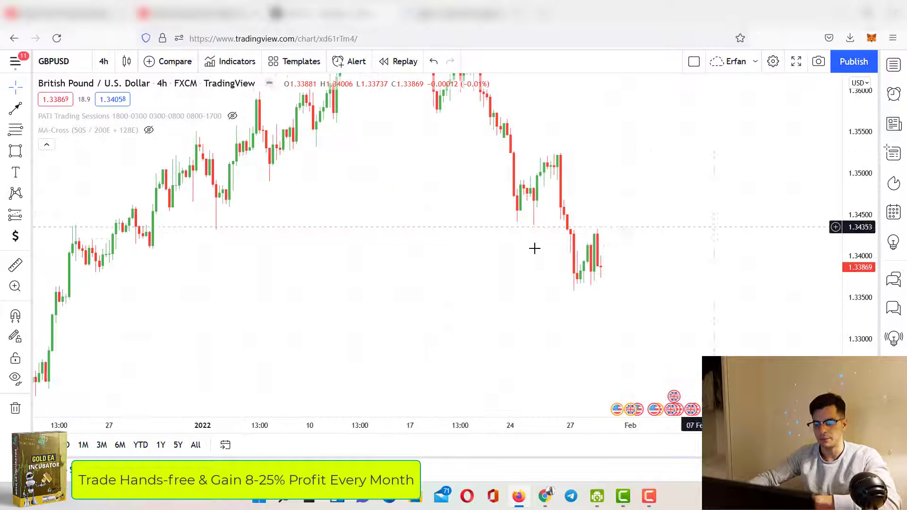
pyautogui.click(19, 153)
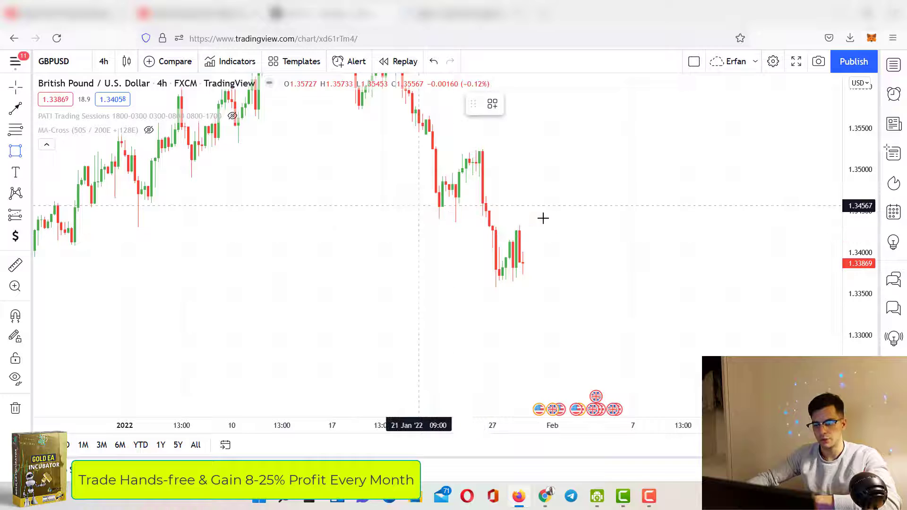
pyautogui.click(418, 206)
pyautogui.click(686, 221)
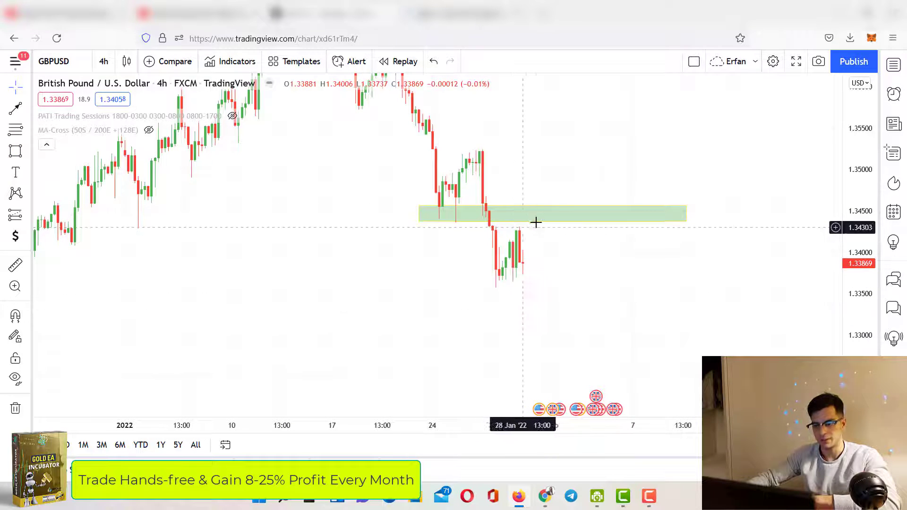
# Draw a rising arrow from the 27 January low at about 1.3358 along the higher lows to about 1.3404.
pyautogui.click(542, 249)
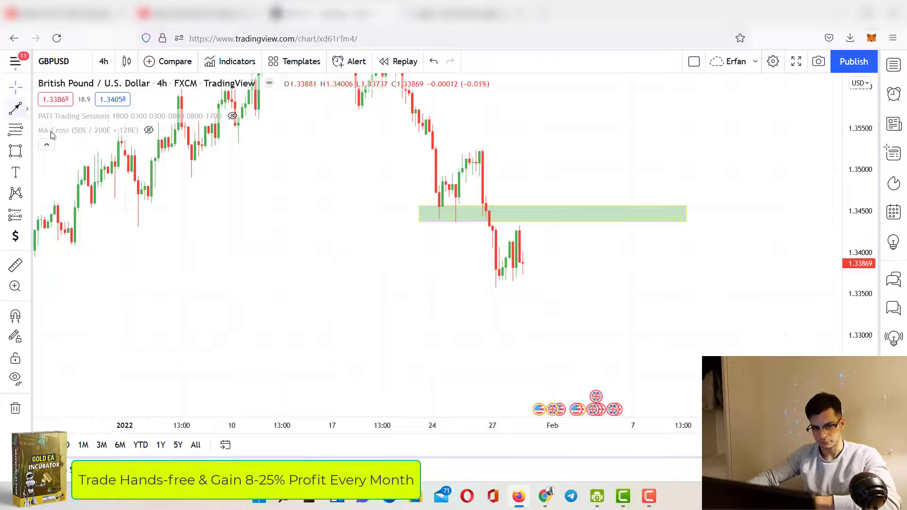
pyautogui.click(576, 249)
pyautogui.scroll(5, 533, 310)
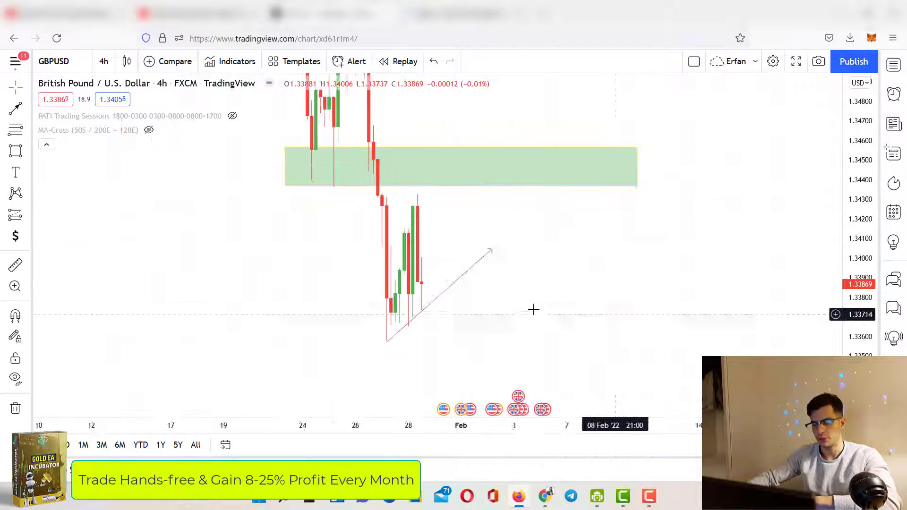
pyautogui.moveTo(713, 234); pyautogui.dragTo(714, 234)
pyautogui.moveTo(549, 254); pyautogui.dragTo(479, 318)
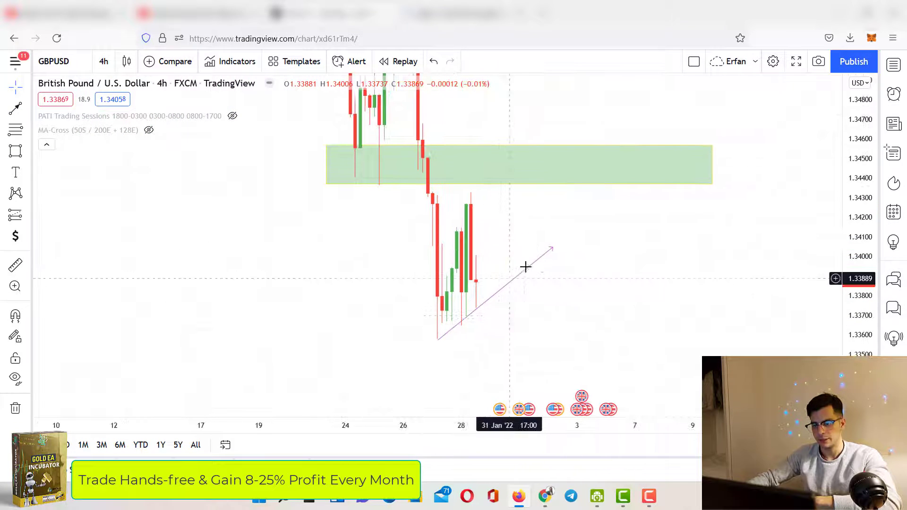
# Draw a Fibonacci retracement from the 26 January high at 1.35231 down to 1.33598 at the 27 January low.
pyautogui.click(425, 333)
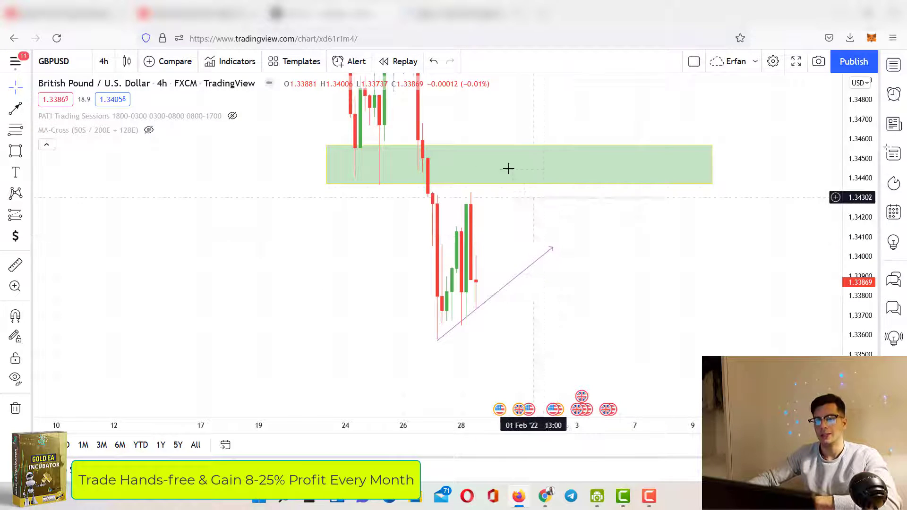
pyautogui.moveTo(871, 146); pyautogui.dragTo(871, 285)
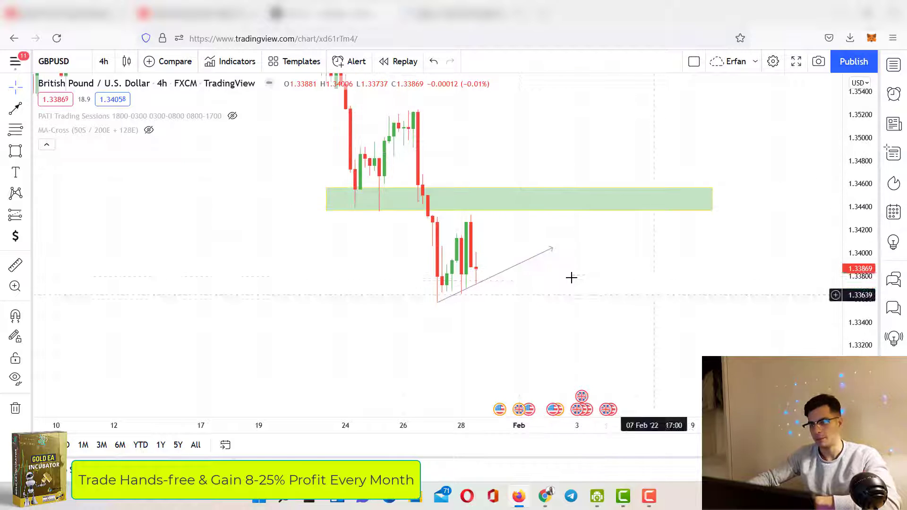
pyautogui.scroll(-2, 570, 277)
pyautogui.moveTo(672, 310); pyautogui.dragTo(635, 347)
pyautogui.moveTo(457, 203); pyautogui.dragTo(417, 207)
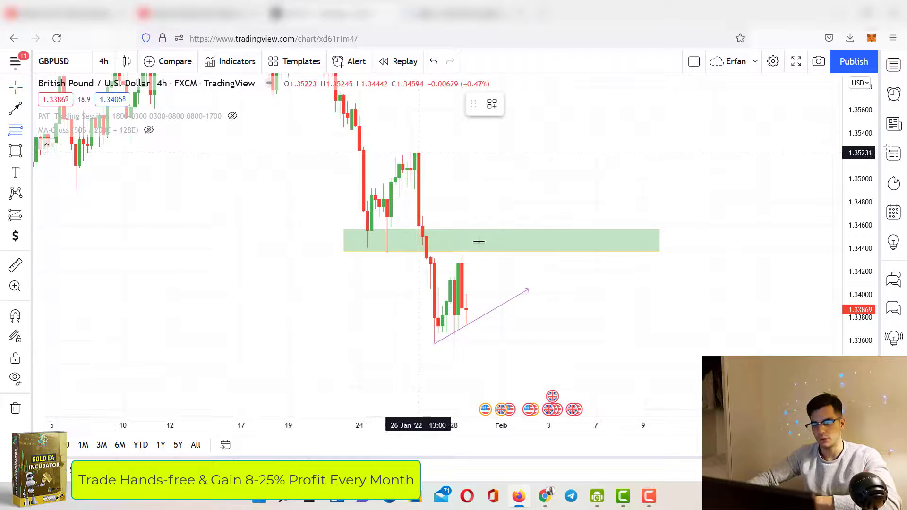
pyautogui.click(418, 153)
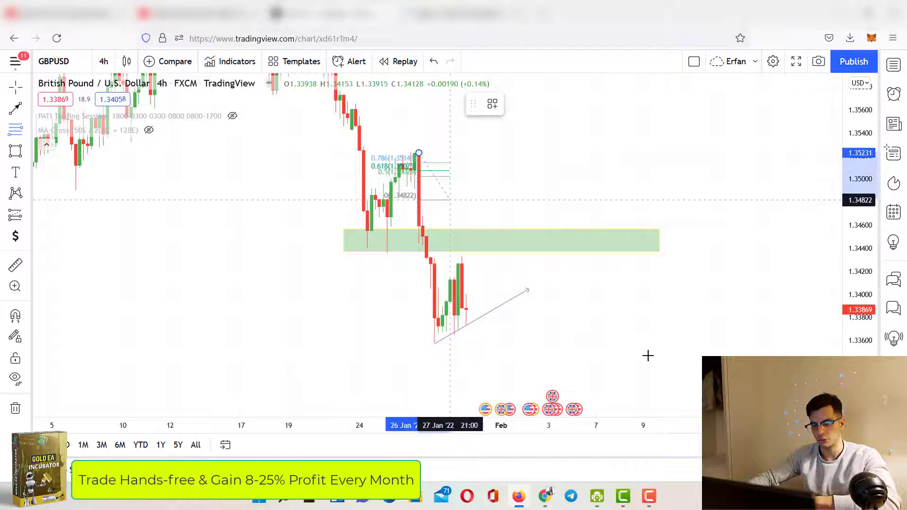
pyautogui.click(713, 340)
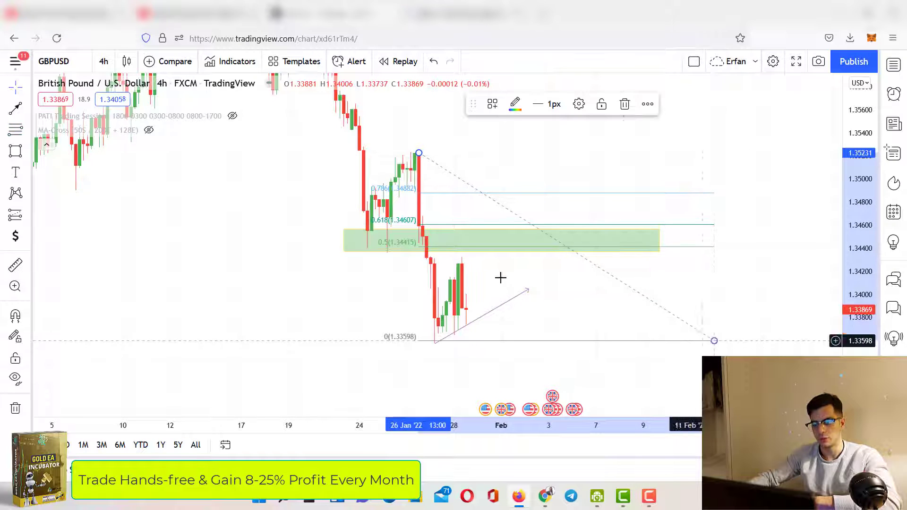
# Move the green rectangle up between the 0.5 and 0.618 retracement levels, about 1.3442 to 1.3461, and delete the retracement.
pyautogui.click(706, 246)
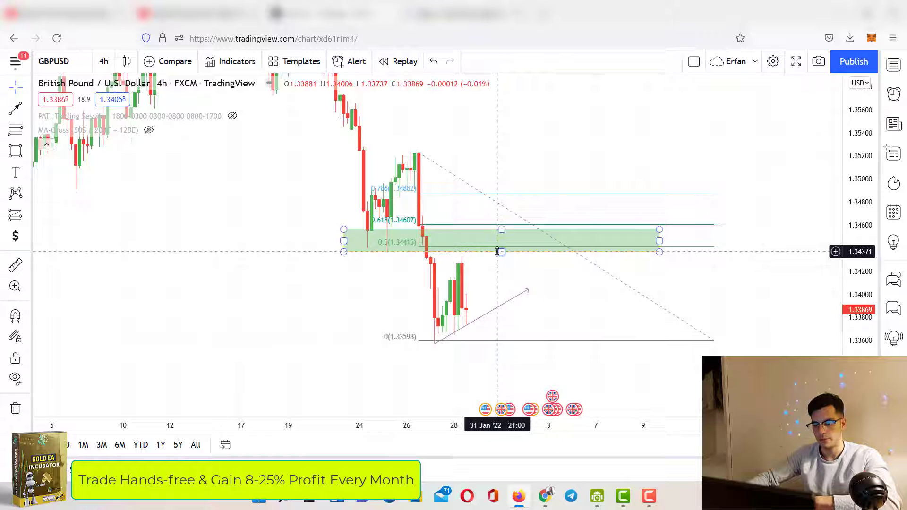
pyautogui.click(498, 252)
pyautogui.moveTo(383, 248); pyautogui.dragTo(390, 246)
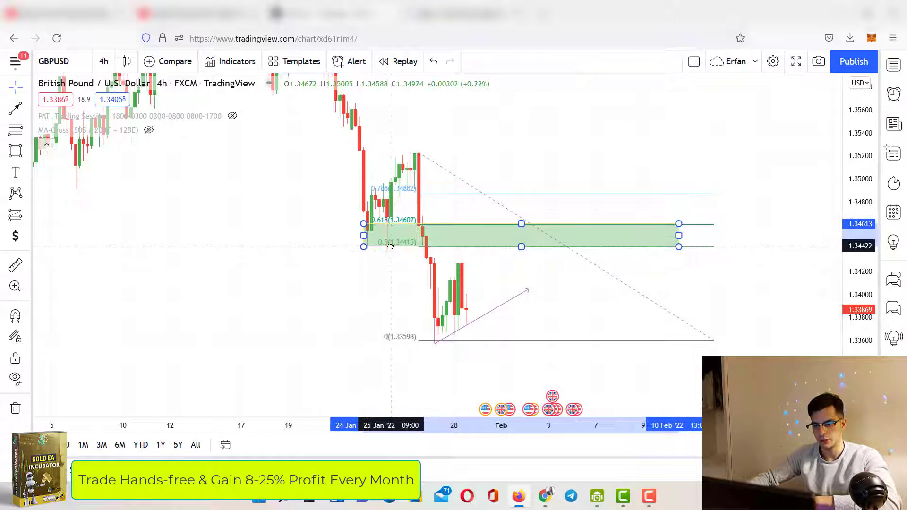
pyautogui.click(486, 196)
pyautogui.press('Delete')
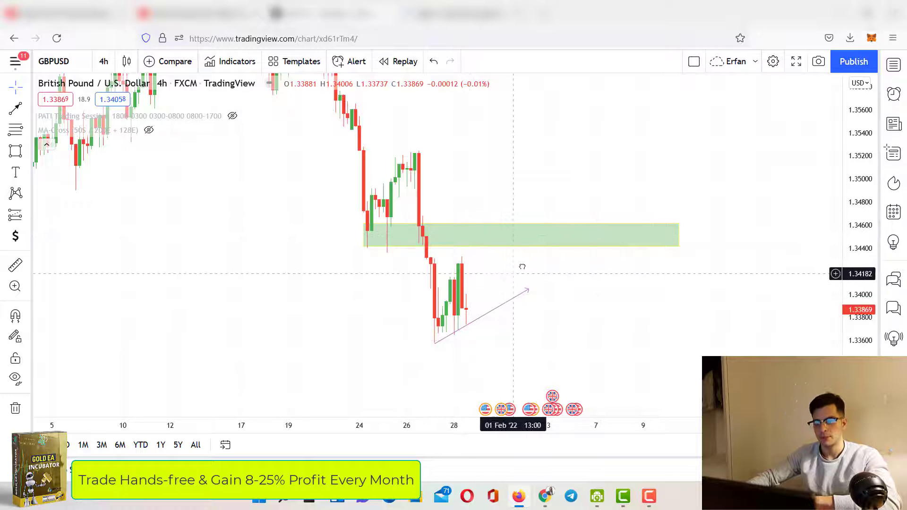
pyautogui.moveTo(522, 267); pyautogui.dragTo(534, 255)
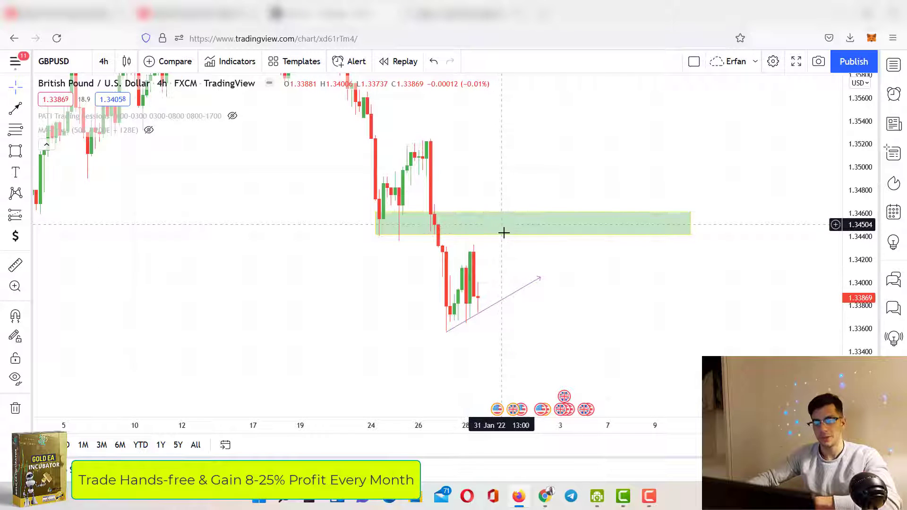
pyautogui.click(502, 216)
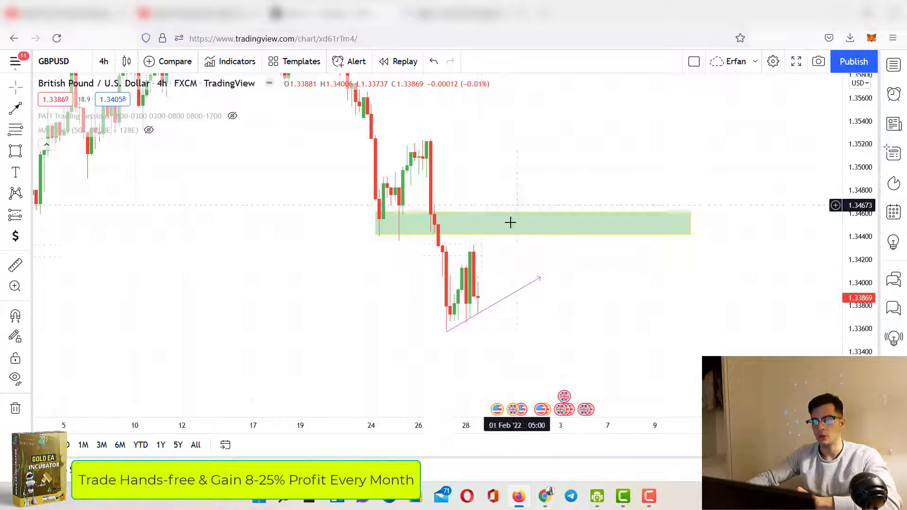
pyautogui.scroll(-5, 686, 305)
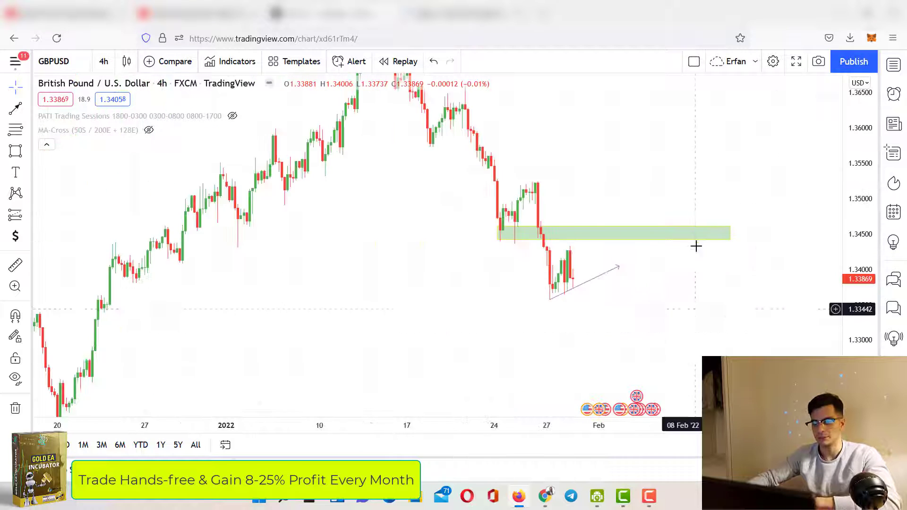
pyautogui.scroll(3, 571, 90)
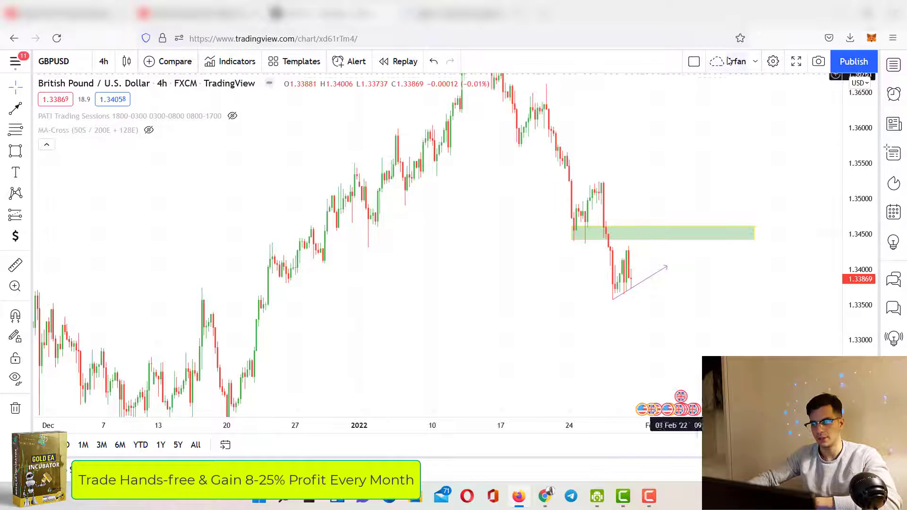
pyautogui.scroll(3, 737, 153)
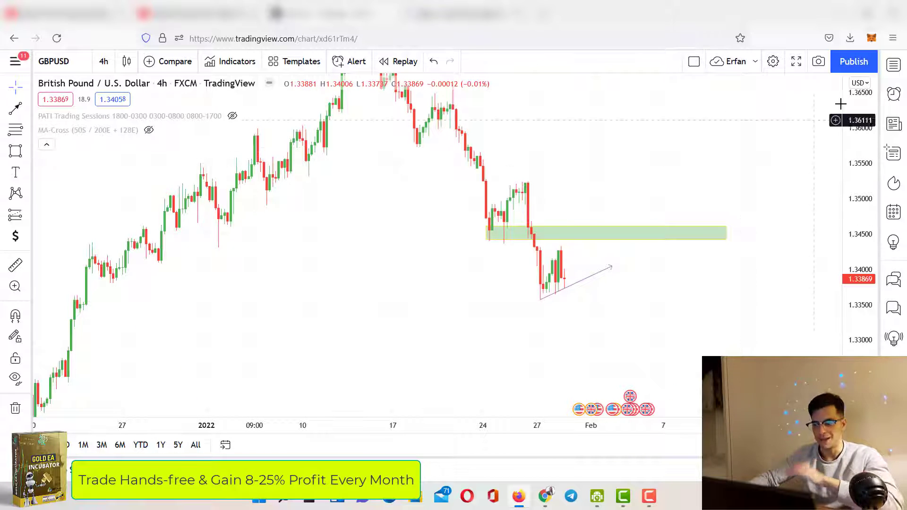
# Switch the chart to US100 and remove the existing drawings at the late-January candles.
pyautogui.click(899, 65)
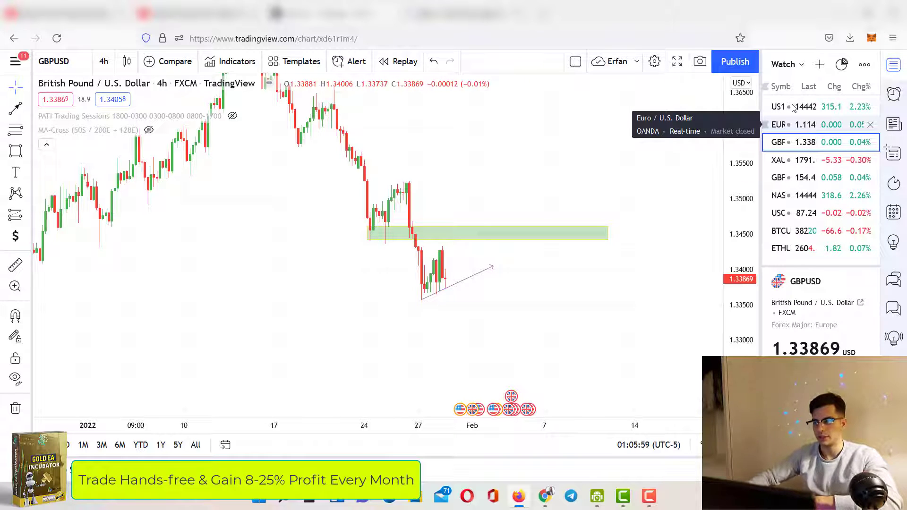
pyautogui.click(794, 108)
pyautogui.click(893, 66)
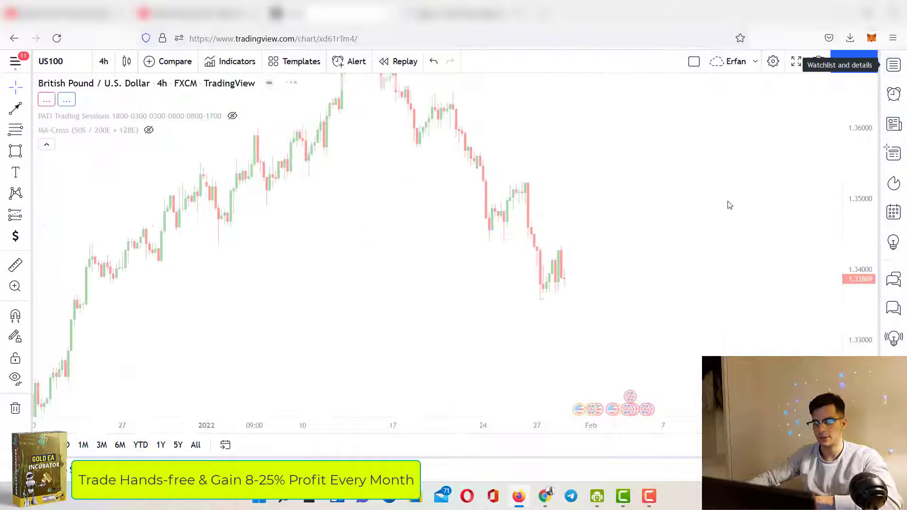
pyautogui.moveTo(629, 285); pyautogui.dragTo(743, 297)
pyautogui.rightClick(693, 194)
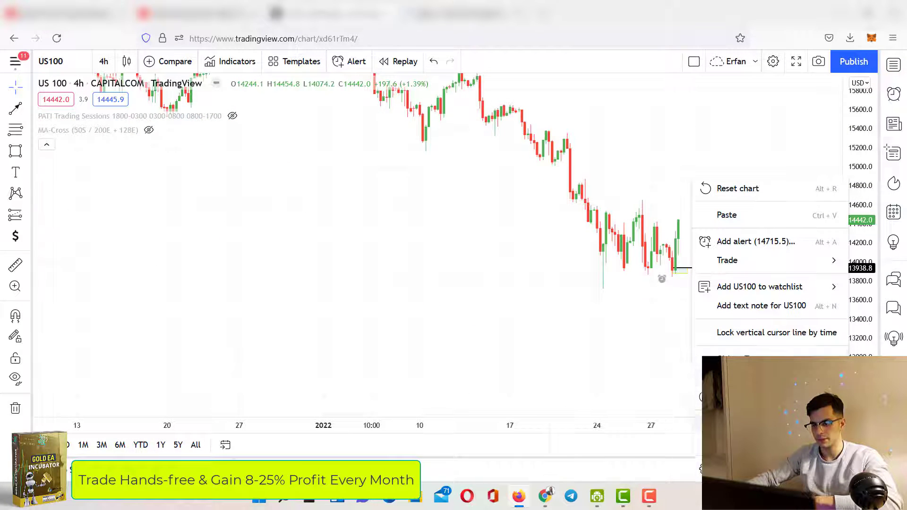
pyautogui.click(737, 397)
pyautogui.scroll(3, 737, 343)
pyautogui.scroll(3, 638, 245)
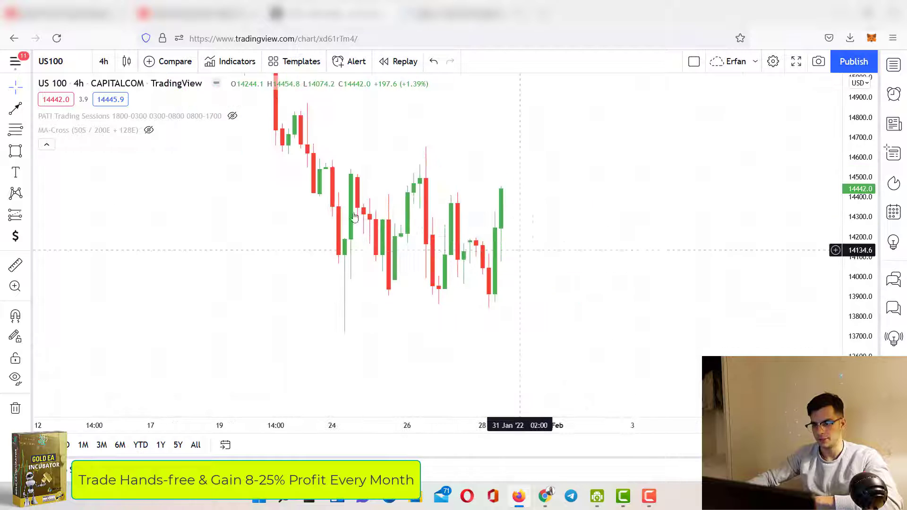
# Mark the 27–28 January highs near 14180 and 14416 with short horizontal brush strokes and delete both strokes.
pyautogui.click(27, 149)
pyautogui.click(62, 152)
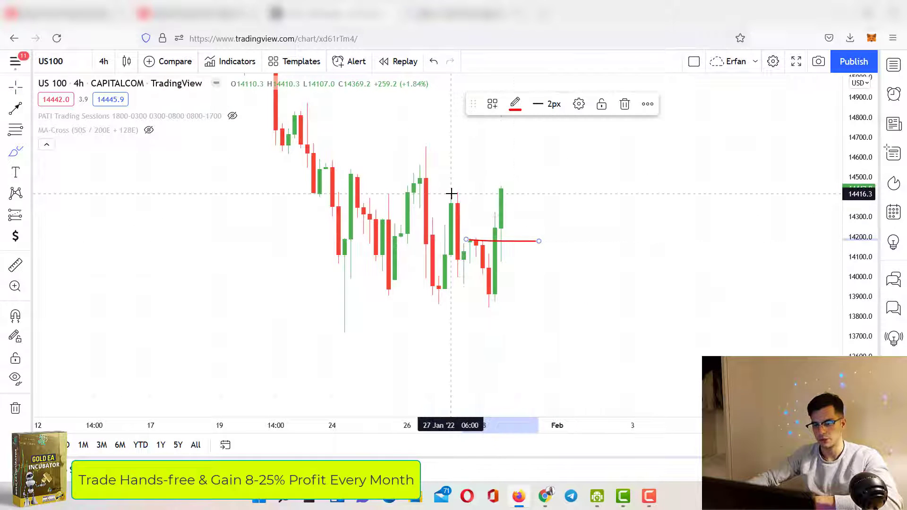
pyautogui.moveTo(455, 194); pyautogui.dragTo(563, 194)
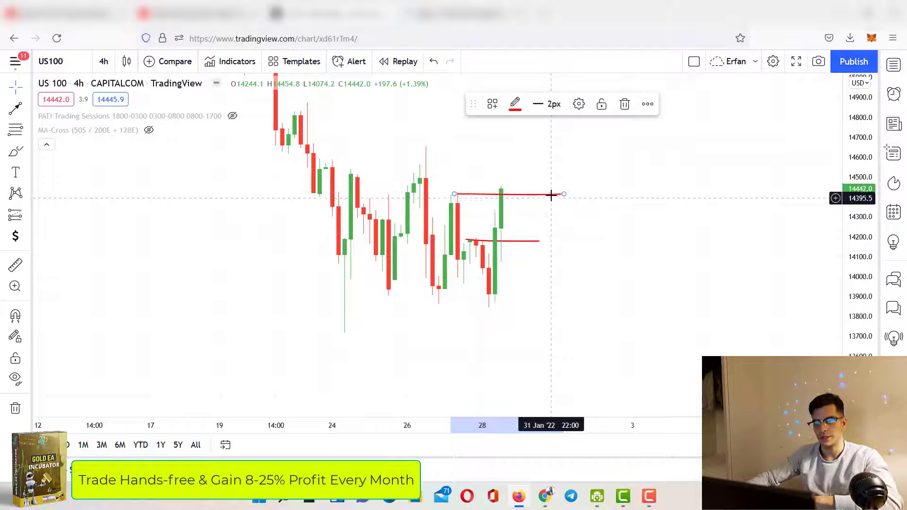
pyautogui.press('Delete')
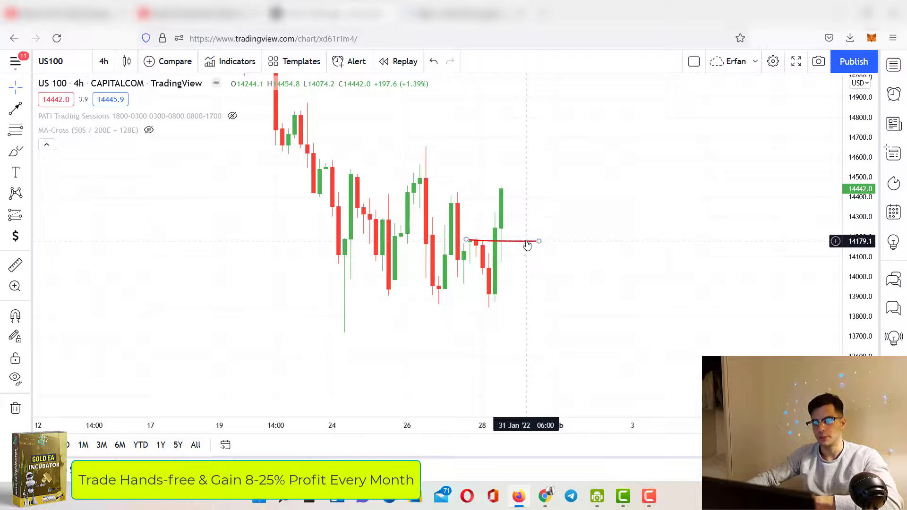
pyautogui.click(527, 242)
pyautogui.press('Delete')
# Mark the US100 drop around 20–24 January with freehand brush strokes beside the candles and delete the strokes.
pyautogui.moveTo(858, 137); pyautogui.dragTo(867, 307)
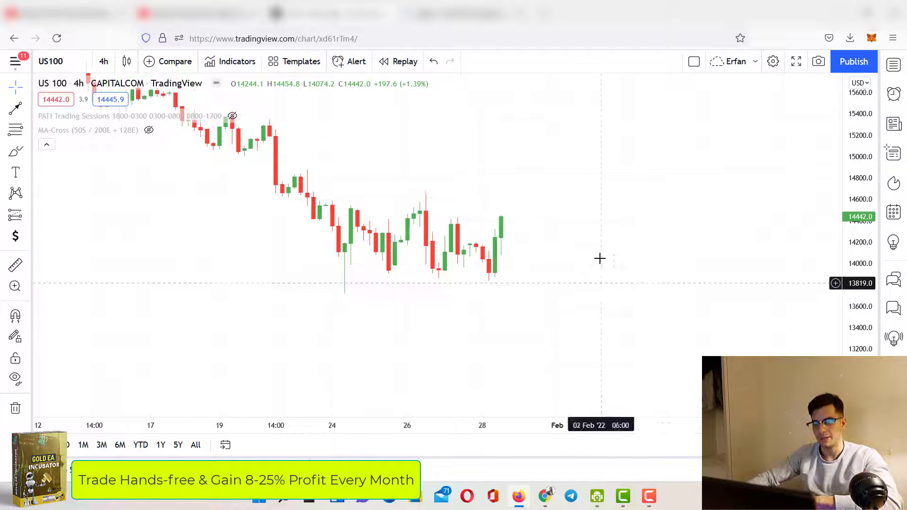
pyautogui.scroll(-2, 599, 258)
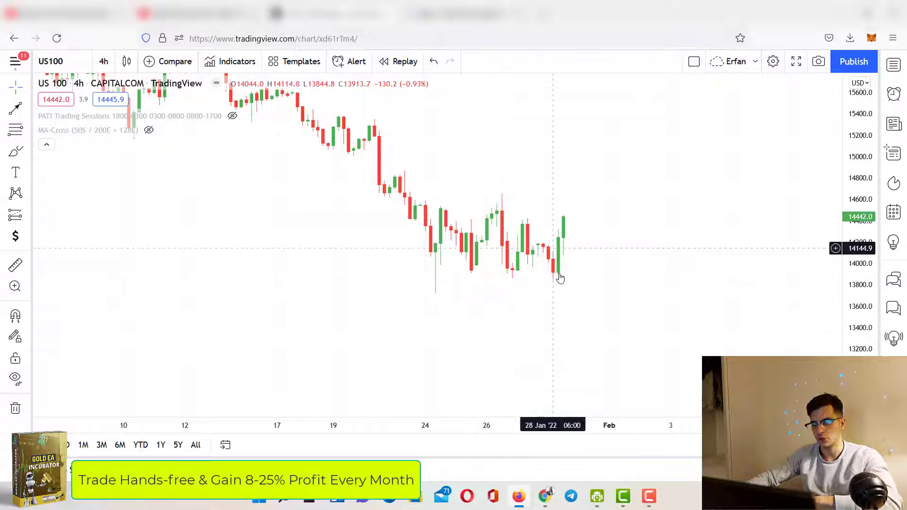
pyautogui.scroll(-2, 658, 206)
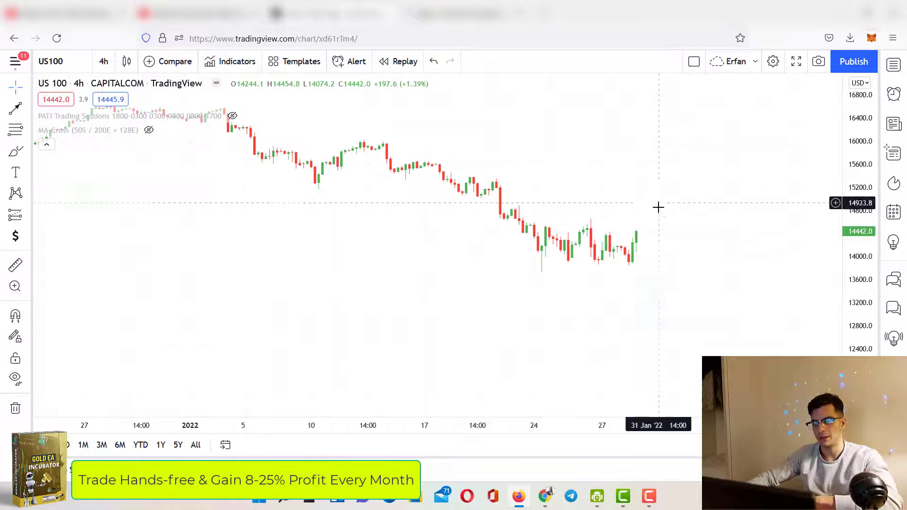
pyautogui.scroll(-2, 687, 232)
pyautogui.moveTo(852, 330); pyautogui.dragTo(853, 129)
pyautogui.scroll(1, 708, 227)
pyautogui.moveTo(669, 231); pyautogui.dragTo(526, 250)
pyautogui.moveTo(435, 209); pyautogui.dragTo(451, 287)
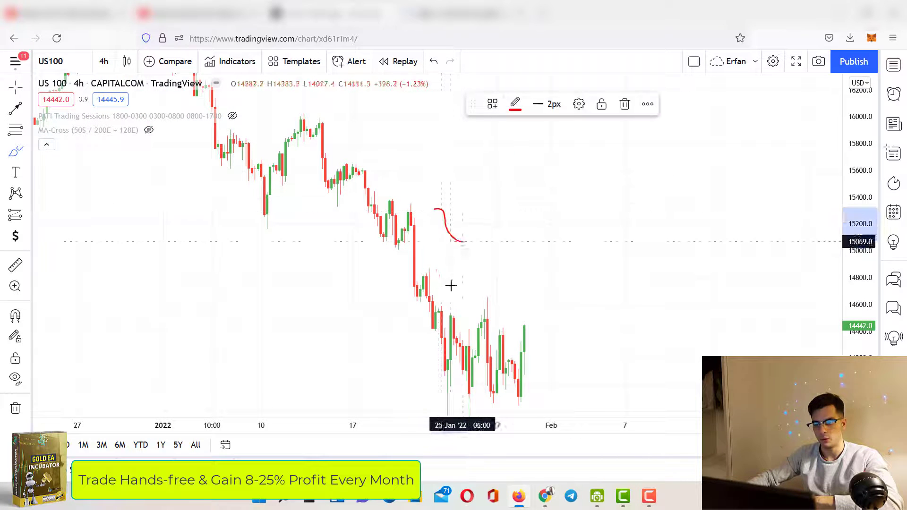
pyautogui.moveTo(395, 150); pyautogui.dragTo(417, 181)
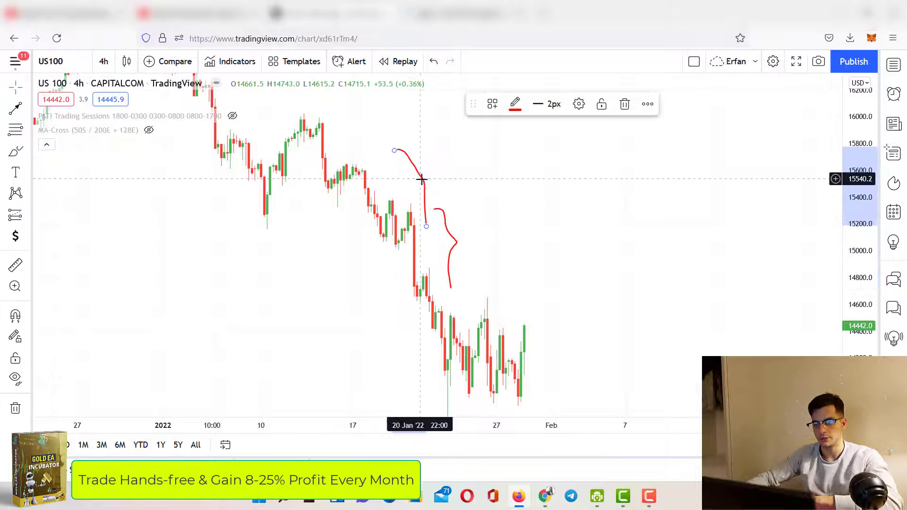
pyautogui.press('Delete')
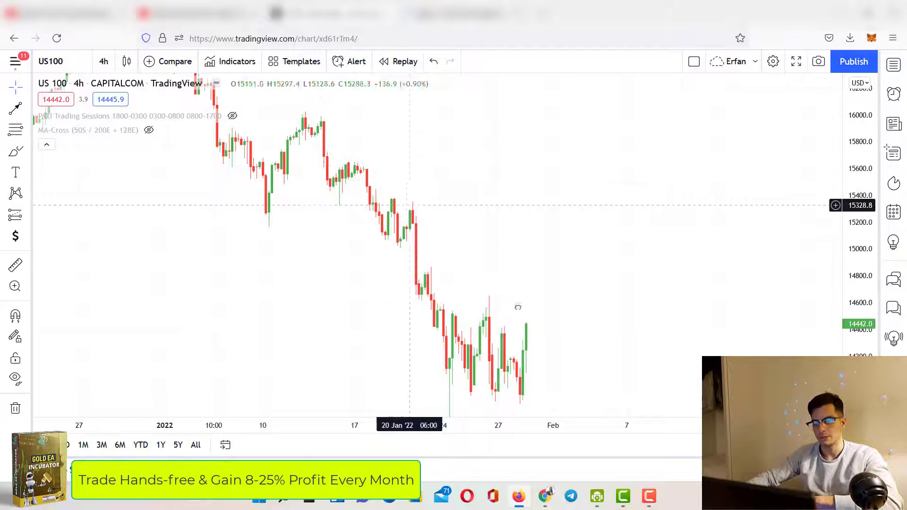
pyautogui.hscroll(-5, 516, 307)
pyautogui.hscroll(-5, 531, 304)
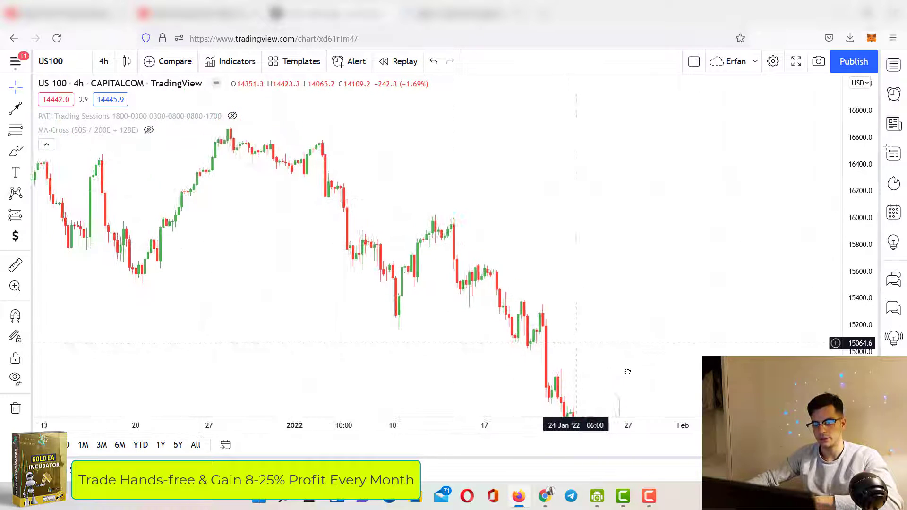
pyautogui.click(433, 224)
pyautogui.press('Delete')
# Examine the US100 4-hour chart from the late-January range back through the November peak to the early-October 2021 low.
pyautogui.hscroll(8, 603, 298)
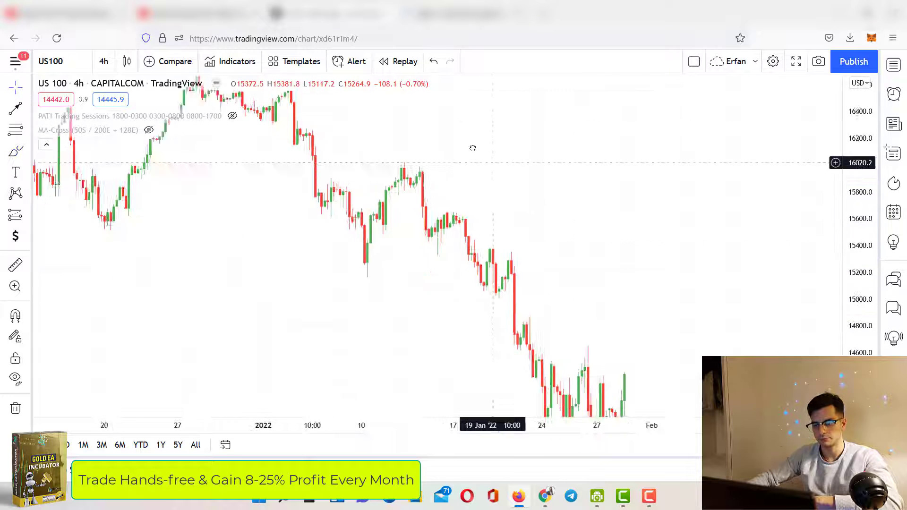
pyautogui.scroll(2, 623, 270)
pyautogui.moveTo(680, 248); pyautogui.dragTo(735, 186)
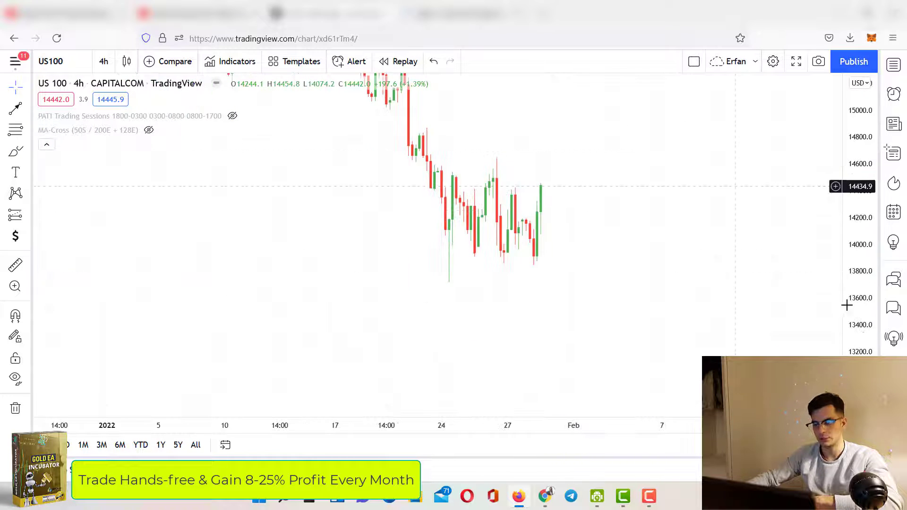
pyautogui.scroll(2, 815, 164)
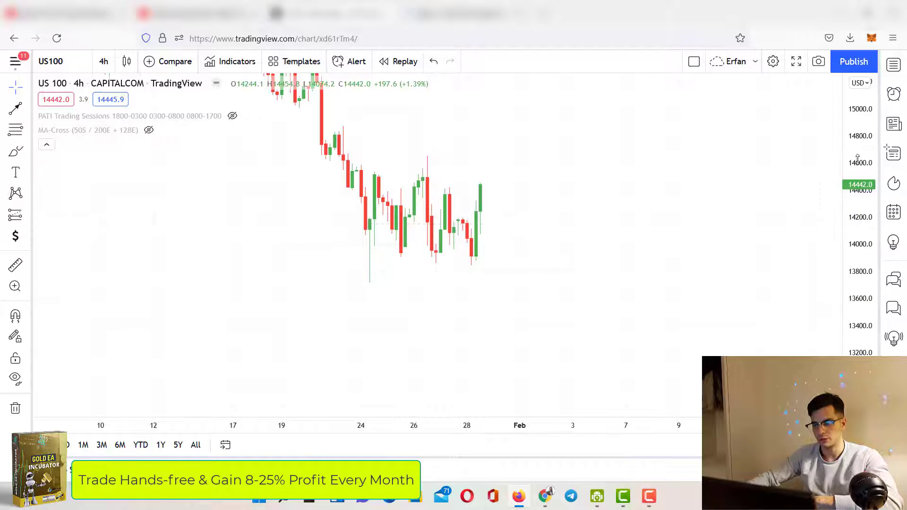
pyautogui.scroll(-5, 556, 250)
pyautogui.scroll(-1, 593, 163)
pyautogui.moveTo(631, 267); pyautogui.dragTo(652, 316)
pyautogui.scroll(-1, 551, 195)
pyautogui.moveTo(739, 307); pyautogui.dragTo(778, 343)
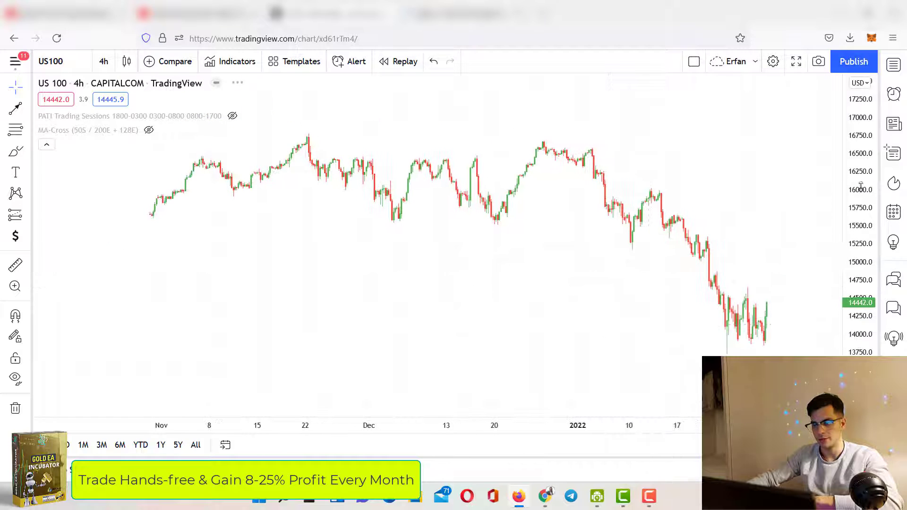
pyautogui.moveTo(860, 186); pyautogui.dragTo(815, 316)
pyautogui.scroll(-3, 640, 259)
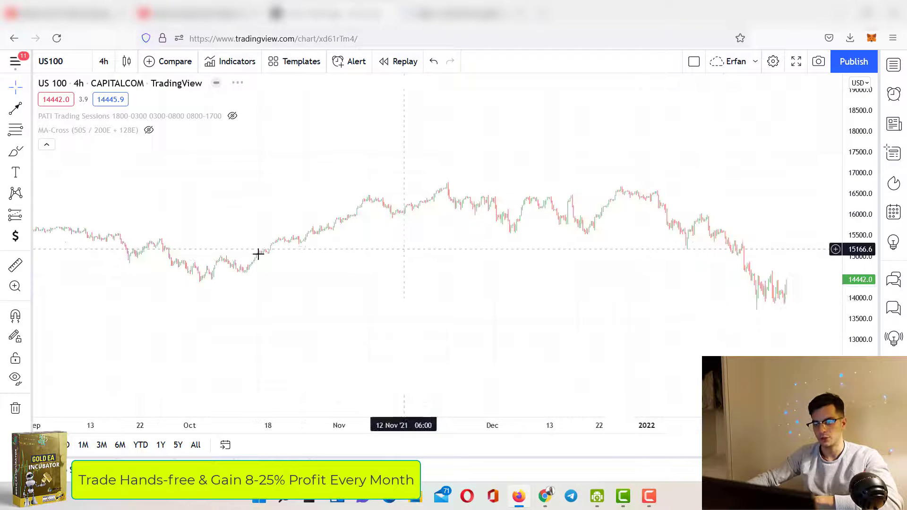
pyautogui.scroll(-1, 265, 265)
pyautogui.scroll(-1, 336, 272)
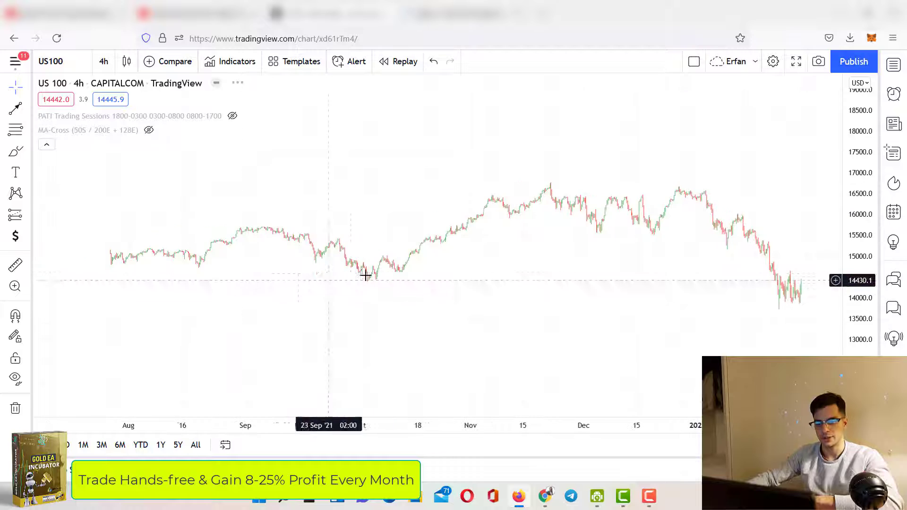
pyautogui.scroll(-1, 241, 269)
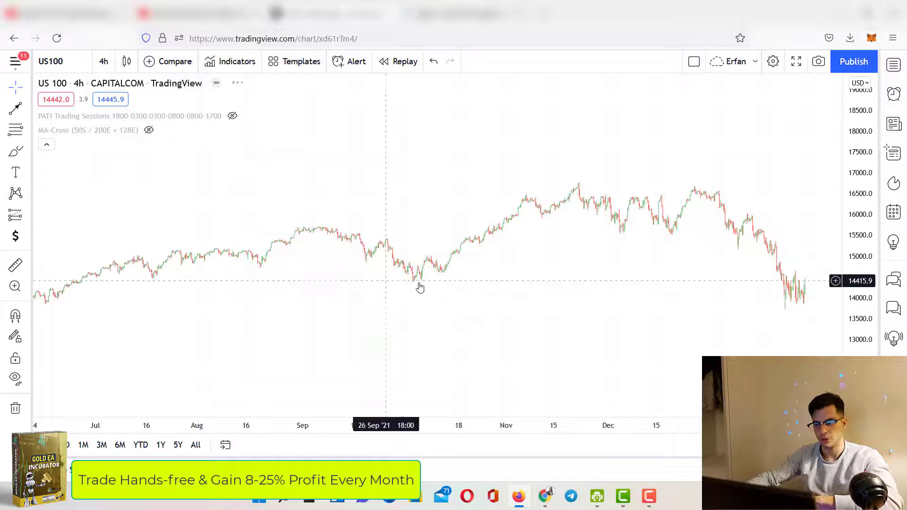
pyautogui.scroll(2, 410, 292)
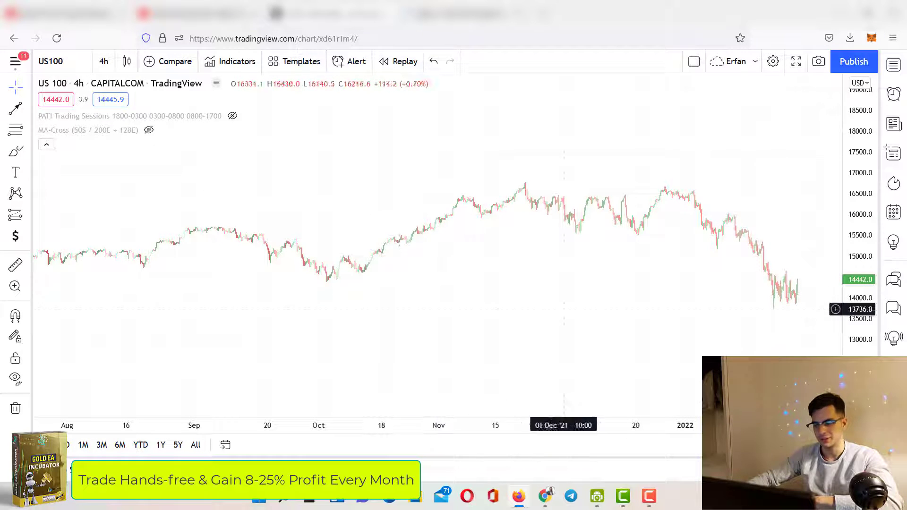
# Draw a support rectangle beneath the late-January US100 lows, from about 13940 down to about 13700, starting at the 24 January candles.
pyautogui.moveTo(869, 330); pyautogui.dragTo(865, 201)
pyautogui.scroll(4, 655, 245)
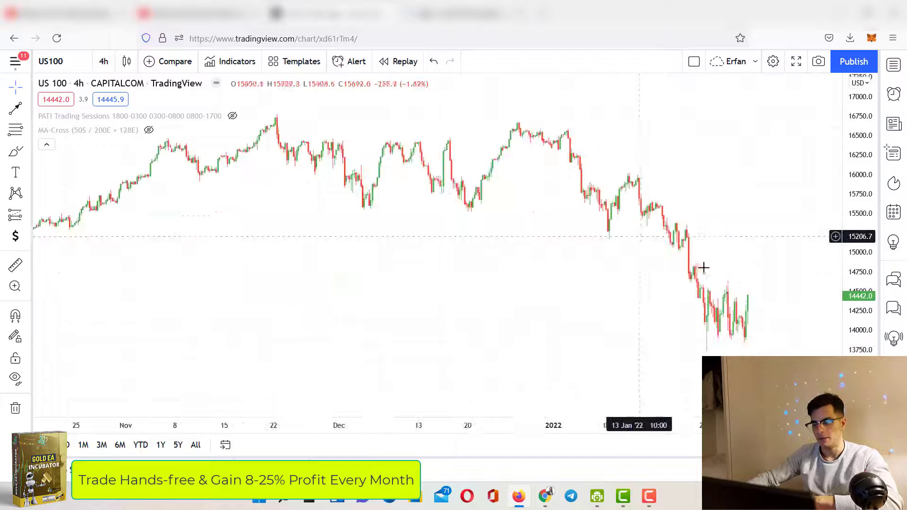
pyautogui.moveTo(754, 320); pyautogui.dragTo(676, 213)
pyautogui.scroll(2, 358, 194)
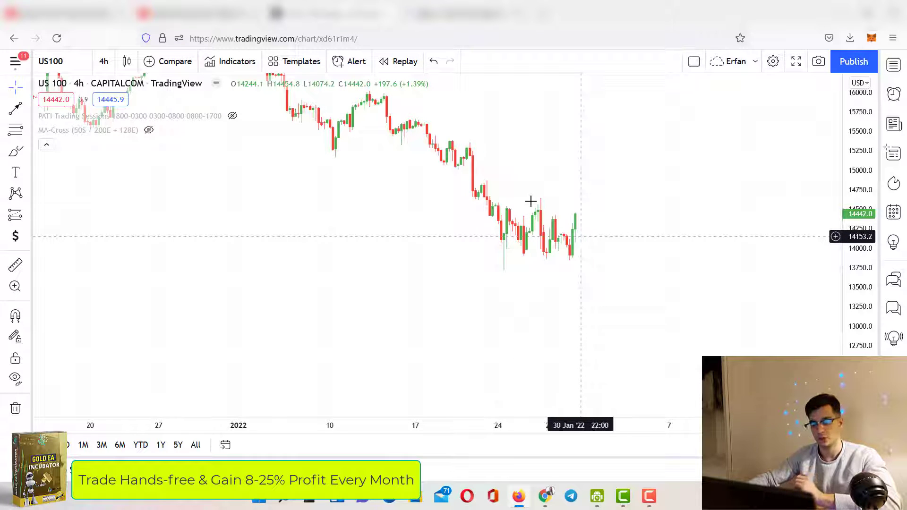
pyautogui.scroll(2, 597, 248)
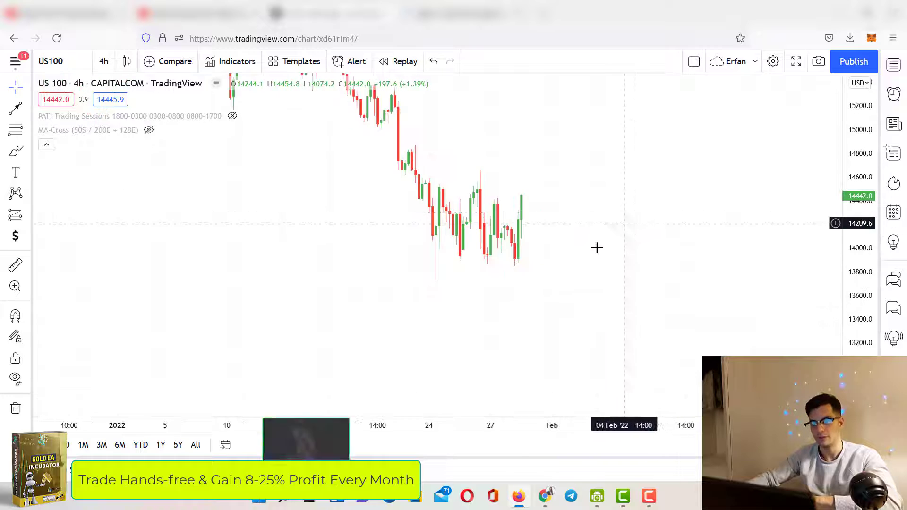
pyautogui.scroll(1, 597, 247)
pyautogui.click(32, 156)
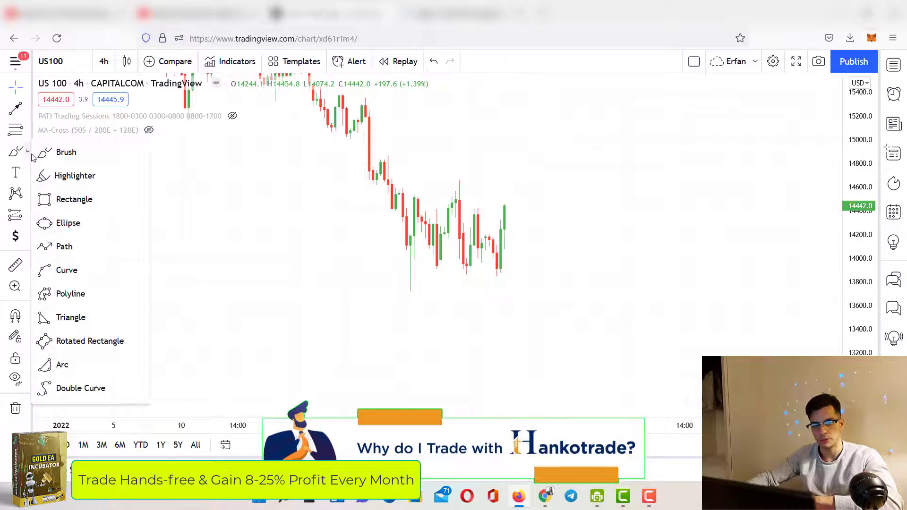
pyautogui.click(74, 198)
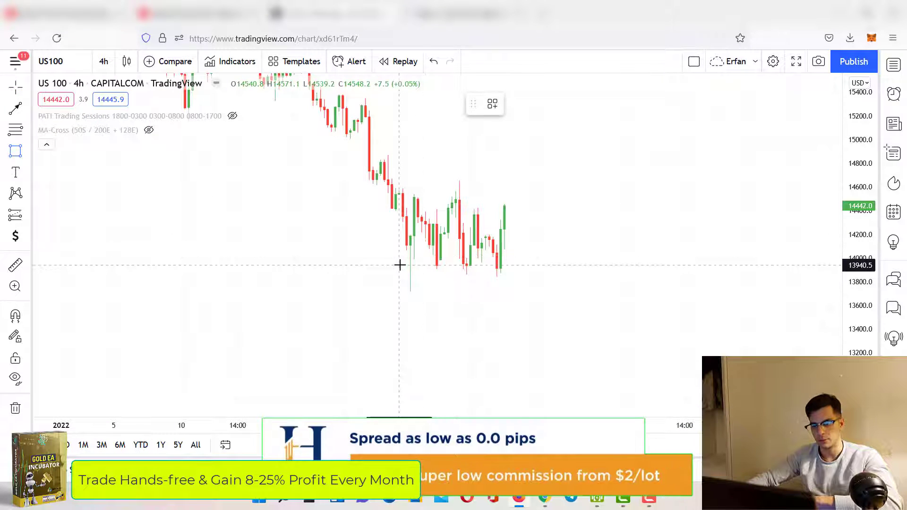
pyautogui.moveTo(398, 265); pyautogui.dragTo(684, 287)
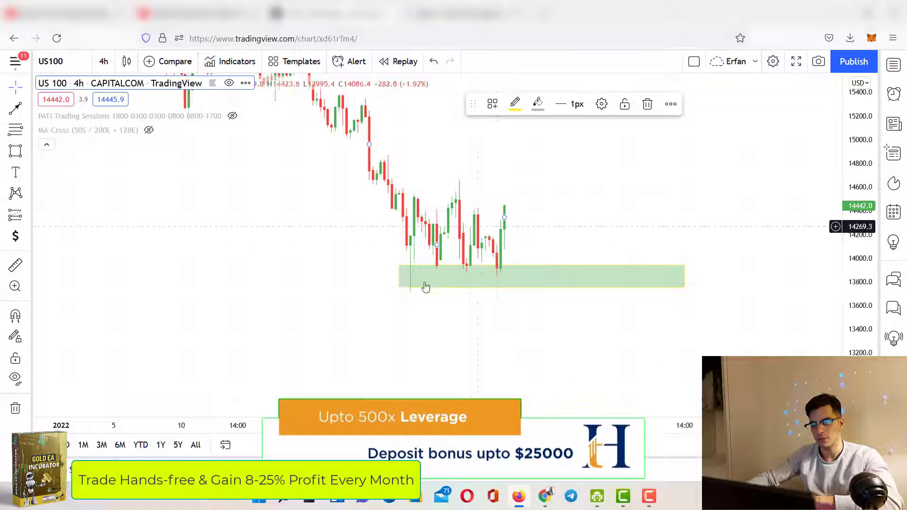
pyautogui.moveTo(398, 288); pyautogui.dragTo(399, 295)
pyautogui.click(796, 321)
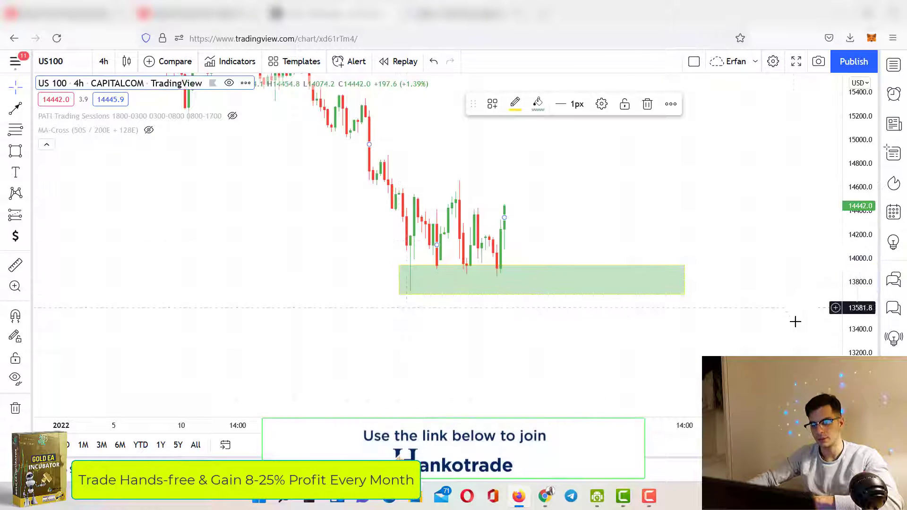
# Switch the US100 chart to the 1-hour timeframe around the late-January support zone.
pyautogui.moveTo(853, 331); pyautogui.dragTo(853, 255)
pyautogui.scroll(2, 611, 250)
pyautogui.moveTo(585, 227); pyautogui.dragTo(655, 222)
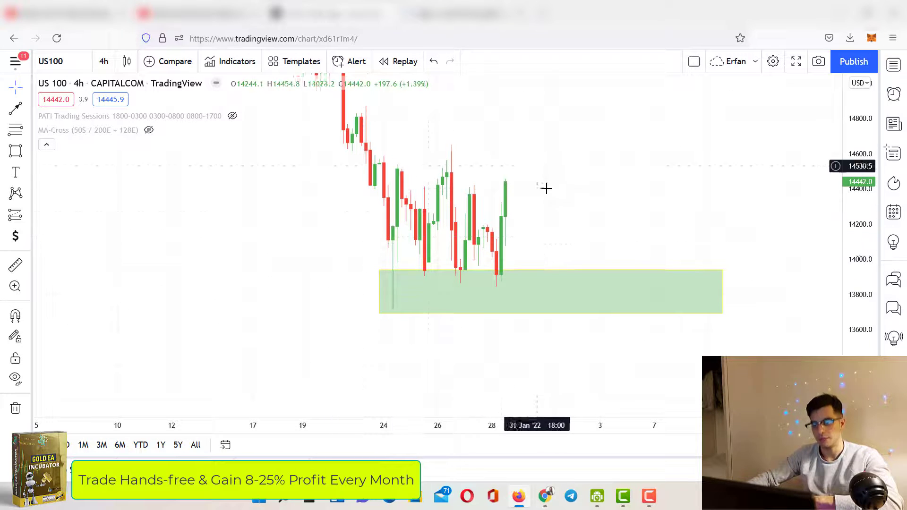
pyautogui.moveTo(546, 189); pyautogui.dragTo(546, 205)
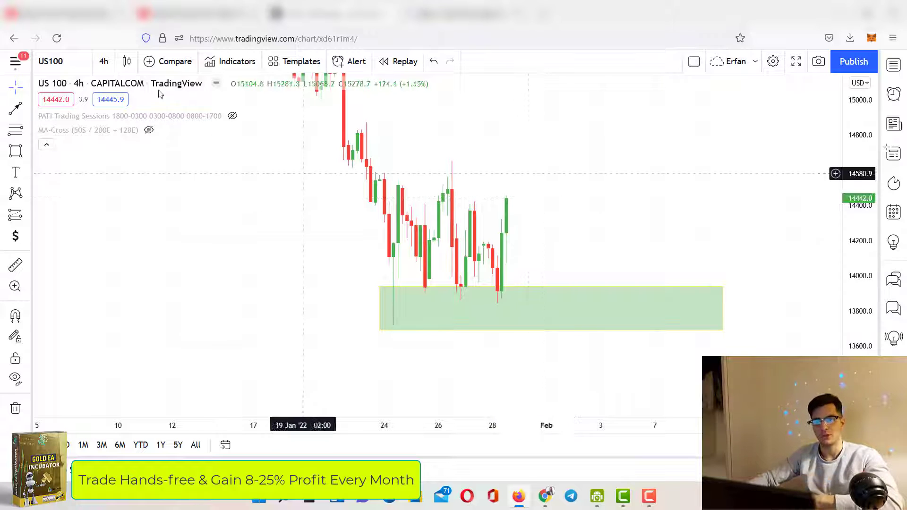
pyautogui.click(103, 61)
pyautogui.click(114, 257)
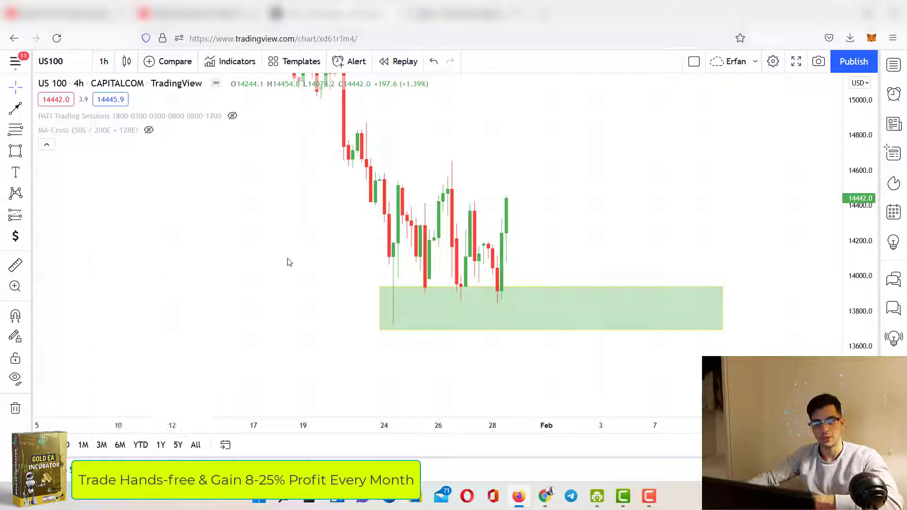
pyautogui.scroll(3, 524, 247)
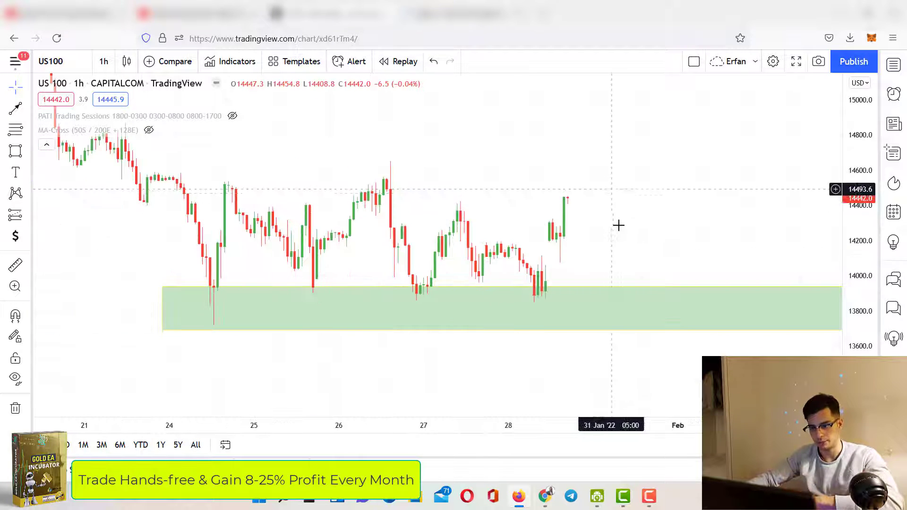
# Draw a descending trend arrow from the 20 January high at 15339.5 to about 14011 past the last candle, and delete it.
pyautogui.moveTo(485, 238); pyautogui.dragTo(476, 238)
pyautogui.moveTo(854, 159); pyautogui.dragTo(854, 298)
pyautogui.scroll(-3, 622, 268)
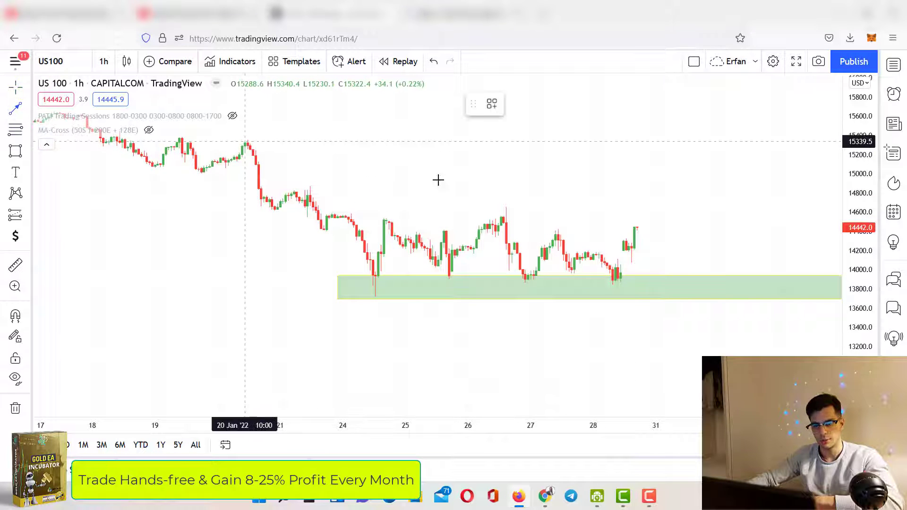
pyautogui.click(754, 269)
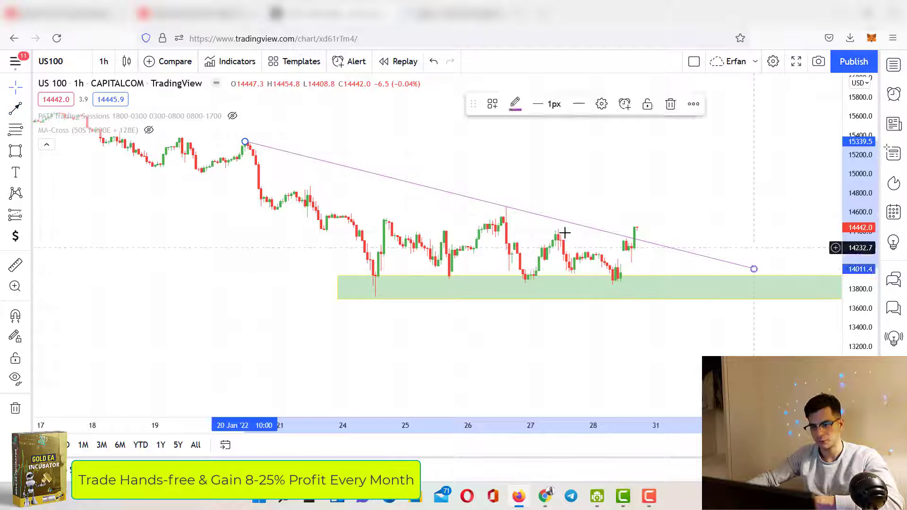
pyautogui.click(666, 241)
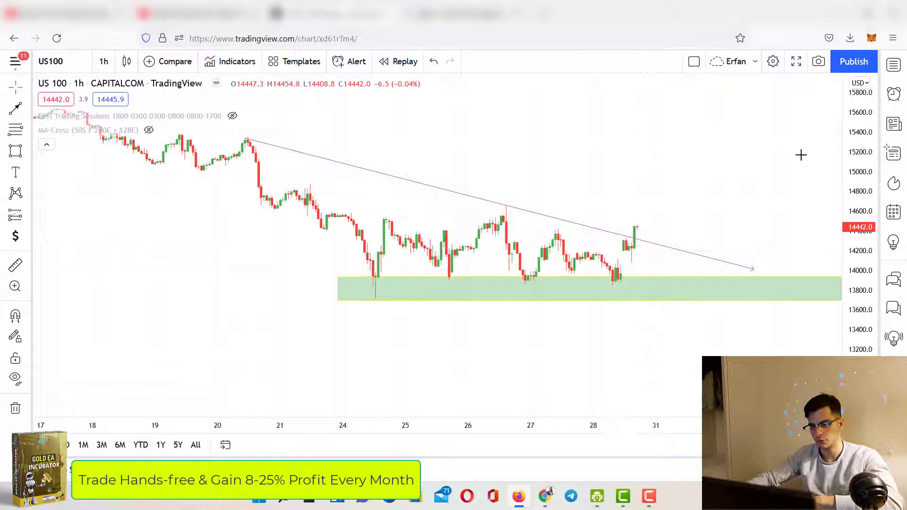
pyautogui.scroll(3, 624, 229)
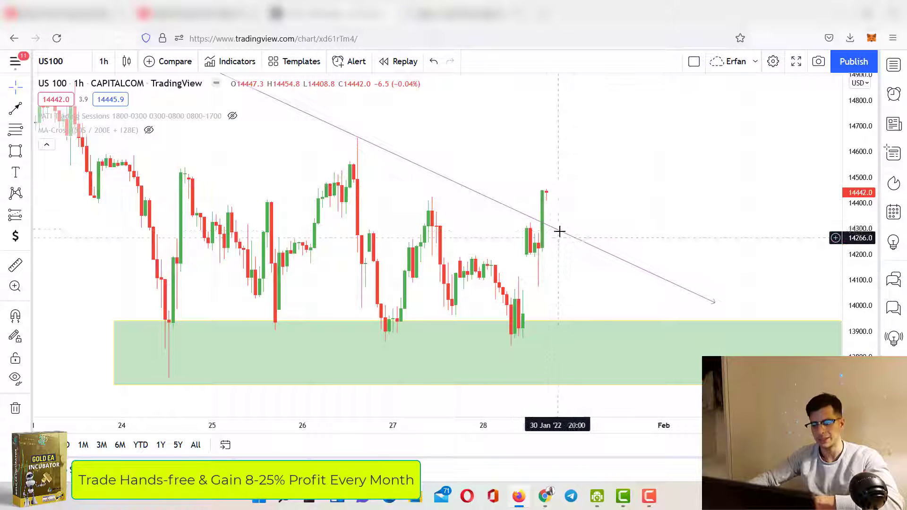
pyautogui.click(561, 231)
pyautogui.press('Delete')
# Draw a second rectangle starting at the 28 January 14:00 candle, spanning about 14289 down to 14070.
pyautogui.scroll(2, 598, 249)
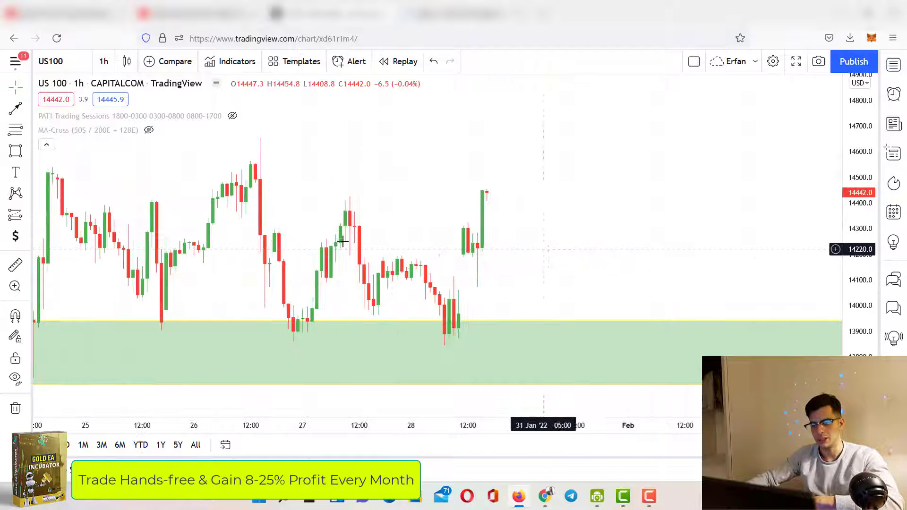
pyautogui.hotkey('alt', 'shift', 'r')
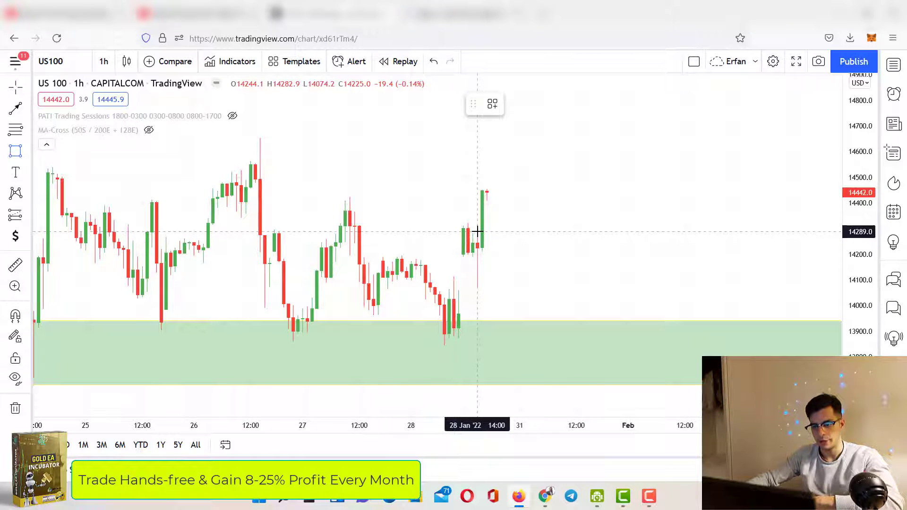
pyautogui.moveTo(477, 231)
pyautogui.mouseDown()
pyautogui.moveTo(732, 294)
pyautogui.moveTo(741, 288)
pyautogui.mouseUp()
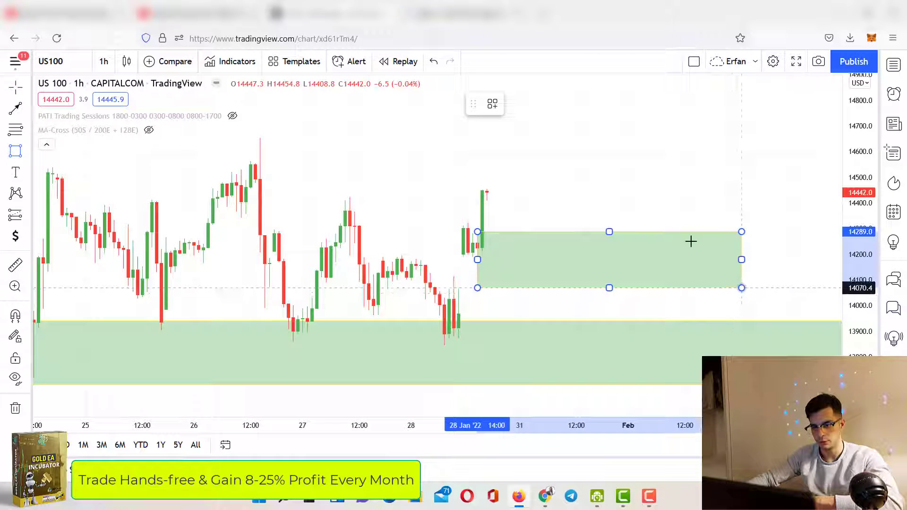
pyautogui.click(507, 223)
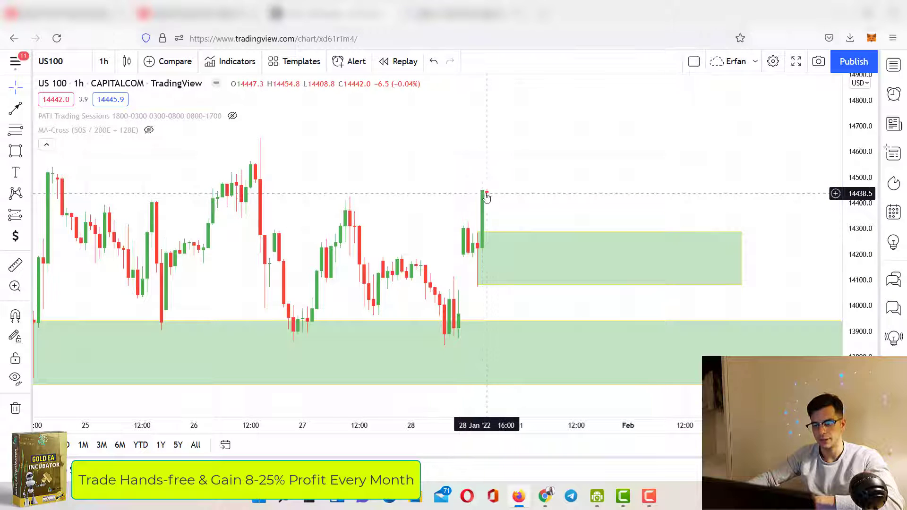
pyautogui.moveTo(862, 153); pyautogui.dragTo(520, 274)
pyautogui.scroll(-1, 248, 176)
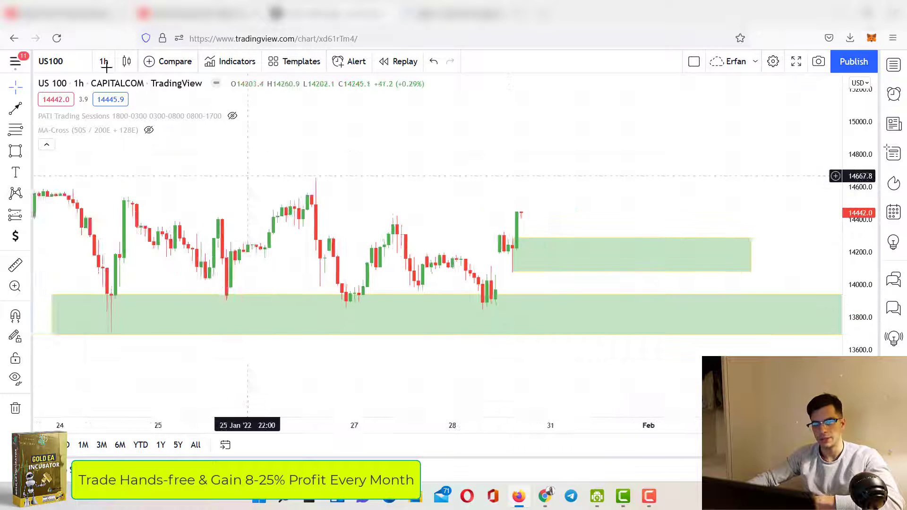
# Return the US100 chart to the 4-hour timeframe and delete the smaller rectangle above the support zone.
pyautogui.click(104, 62)
pyautogui.click(113, 314)
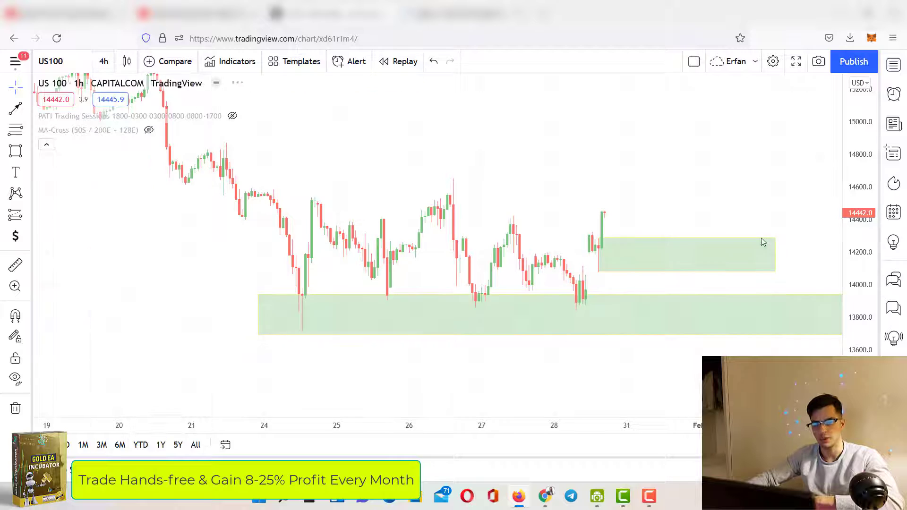
pyautogui.moveTo(870, 131); pyautogui.dragTo(659, 252)
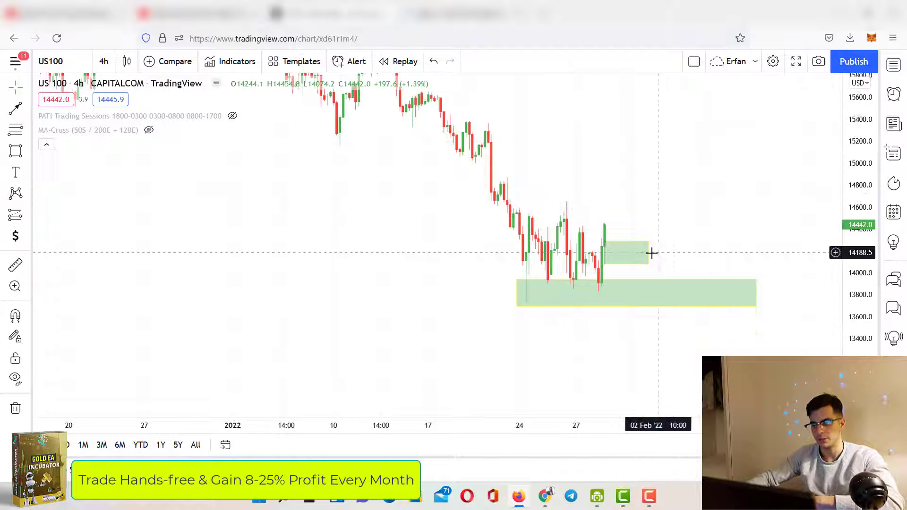
pyautogui.press('Delete')
pyautogui.moveTo(864, 145); pyautogui.dragTo(796, 229)
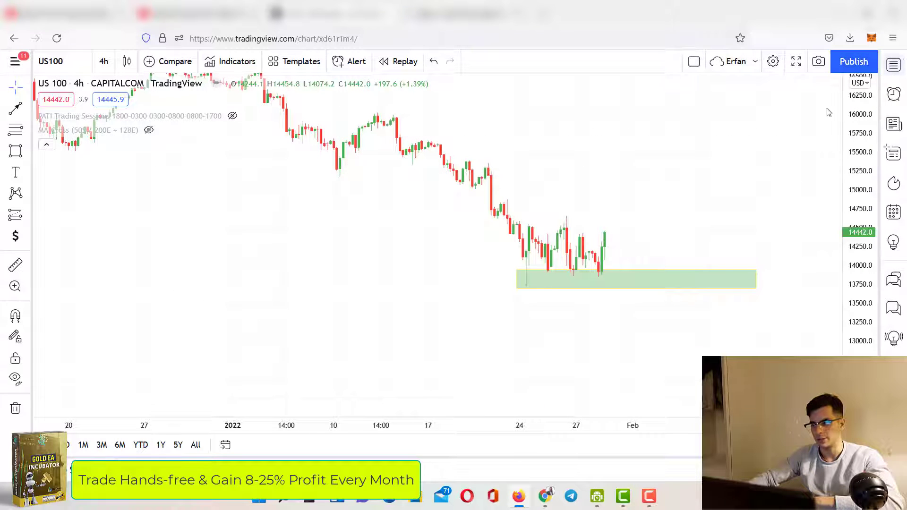
# Examine the US100 4-hour decline through January and the candles around the support zone.
pyautogui.click(892, 65)
pyautogui.click(893, 64)
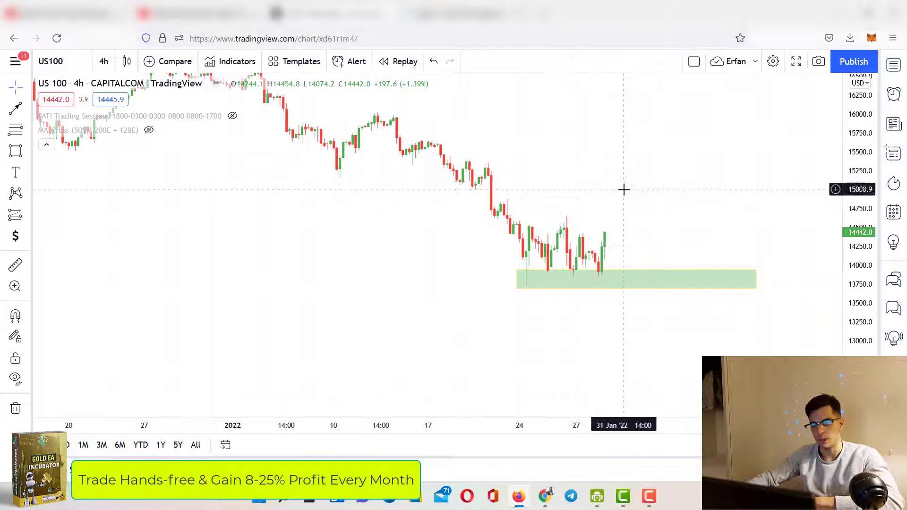
pyautogui.scroll(-2, 630, 187)
pyautogui.moveTo(625, 191); pyautogui.dragTo(584, 194)
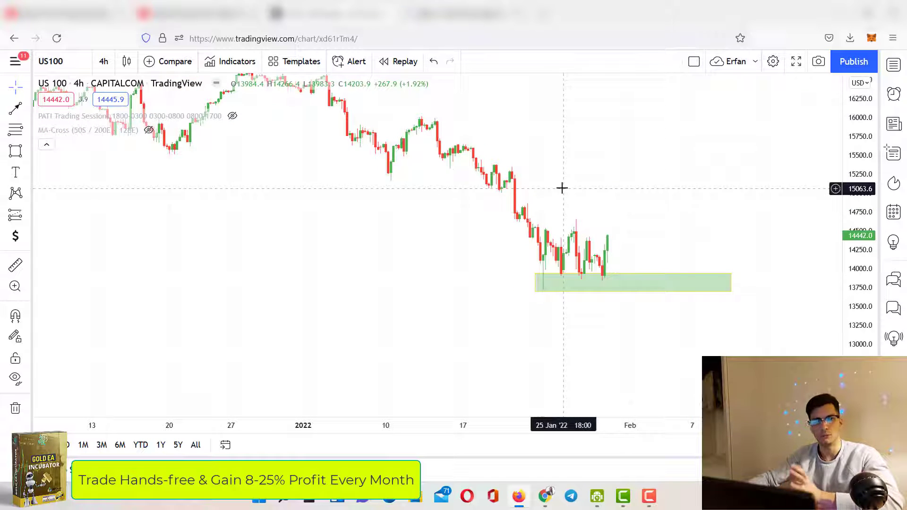
pyautogui.moveTo(862, 330); pyautogui.dragTo(850, 236)
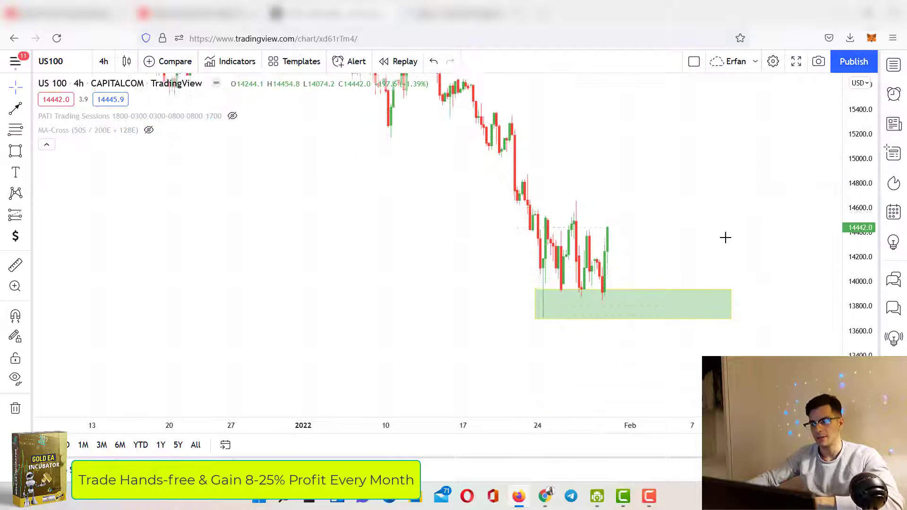
pyautogui.scroll(3, 724, 237)
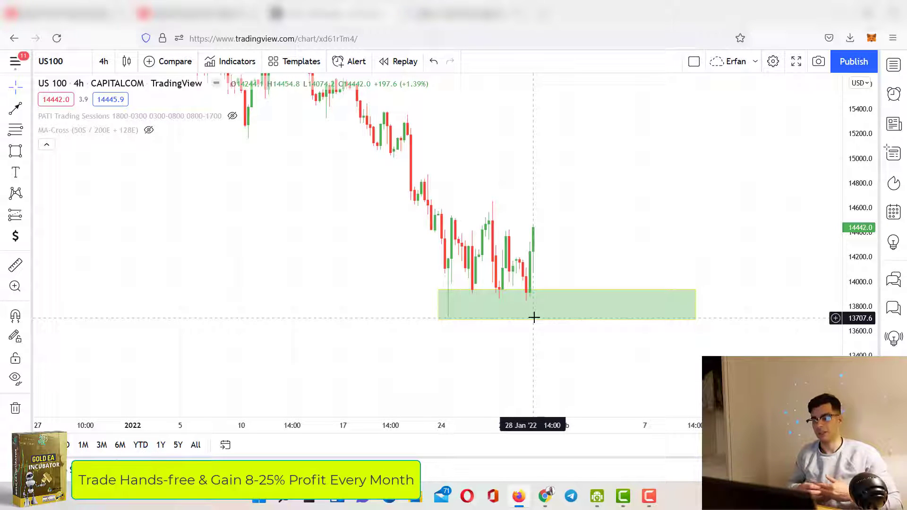
pyautogui.moveTo(503, 188); pyautogui.dragTo(534, 255)
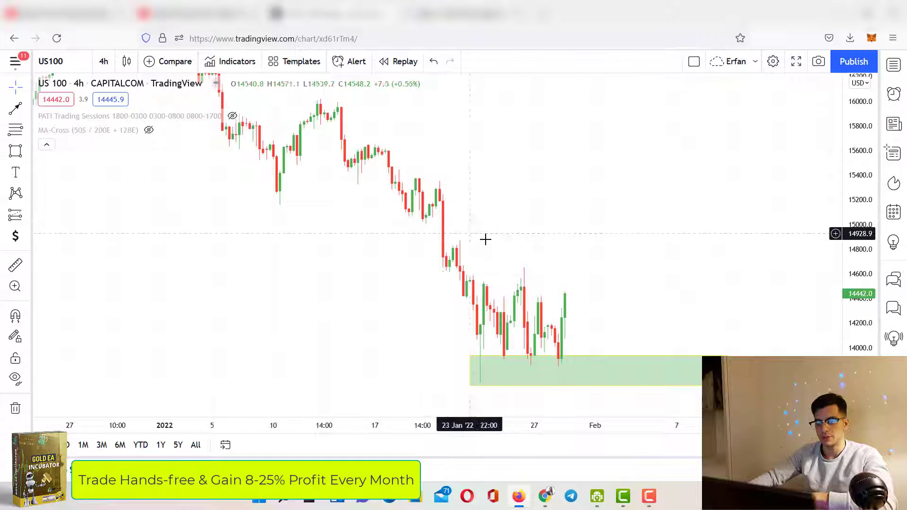
# Draw a Fibonacci retracement from the 20 January high near 15379 down to about 14622, and delete it.
pyautogui.moveTo(592, 266); pyautogui.dragTo(564, 282)
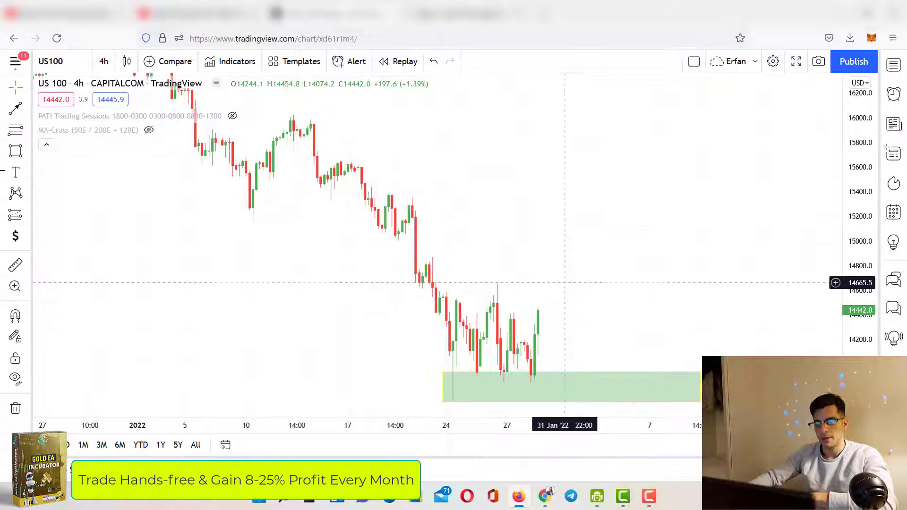
pyautogui.click(18, 128)
pyautogui.click(445, 213)
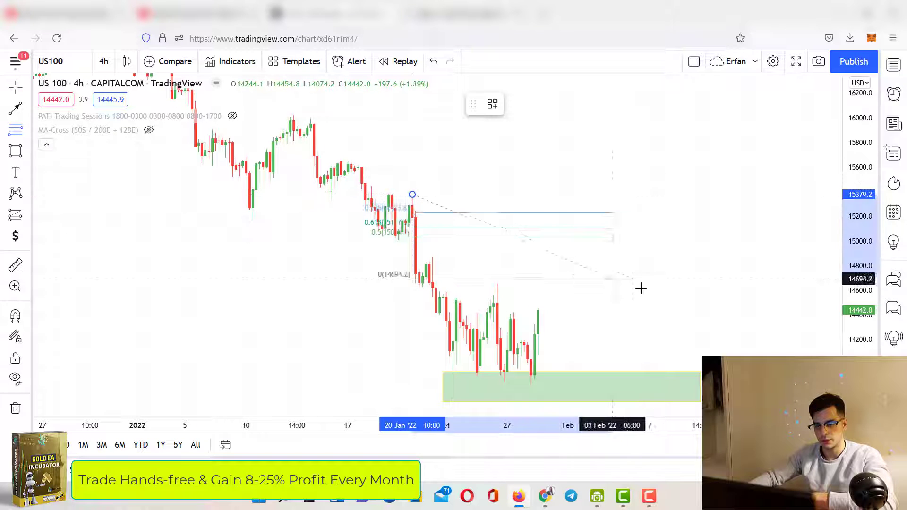
pyautogui.click(658, 288)
pyautogui.click(425, 259)
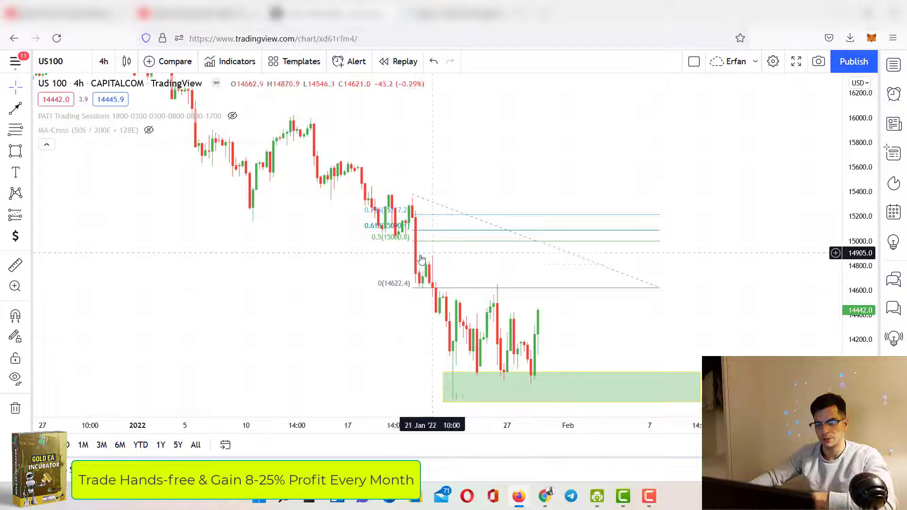
pyautogui.click(414, 197)
pyautogui.press('Delete')
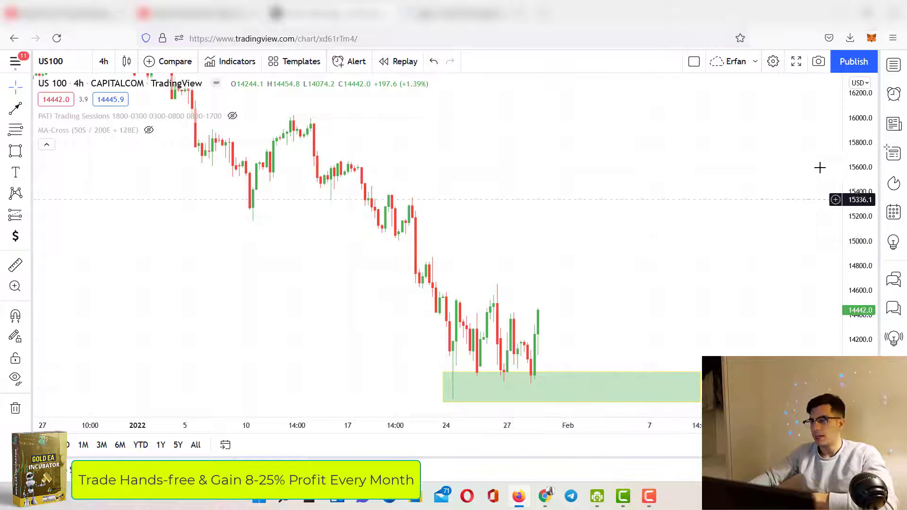
# Open the watchlist and switch the chart to gold (XAUUSD).
pyautogui.moveTo(840, 231); pyautogui.dragTo(842, 257)
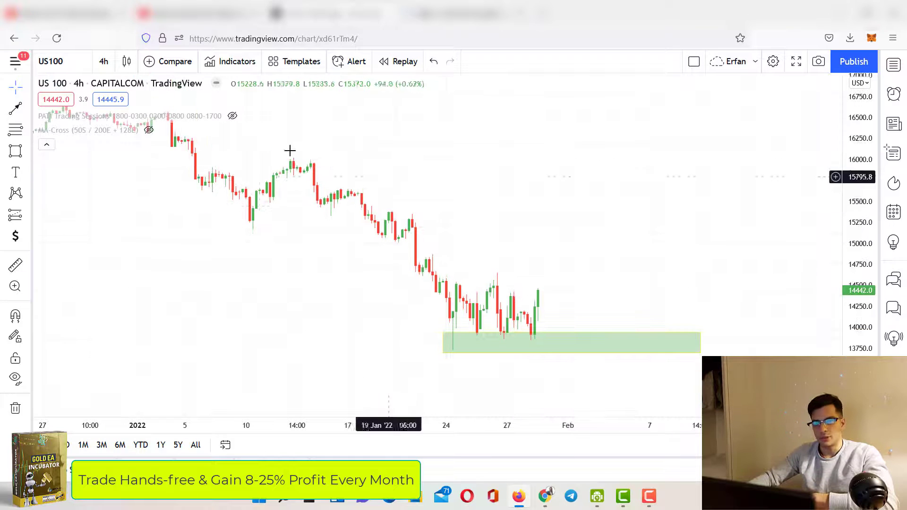
pyautogui.click(893, 65)
pyautogui.click(798, 160)
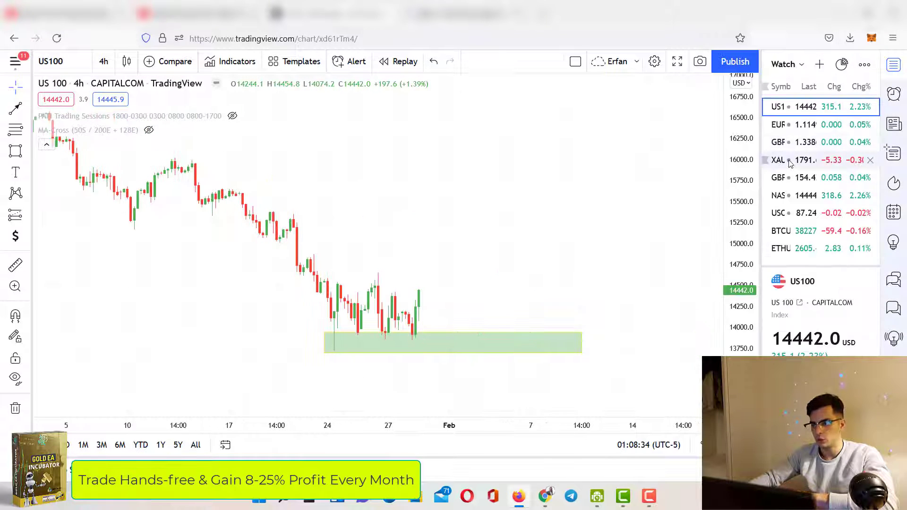
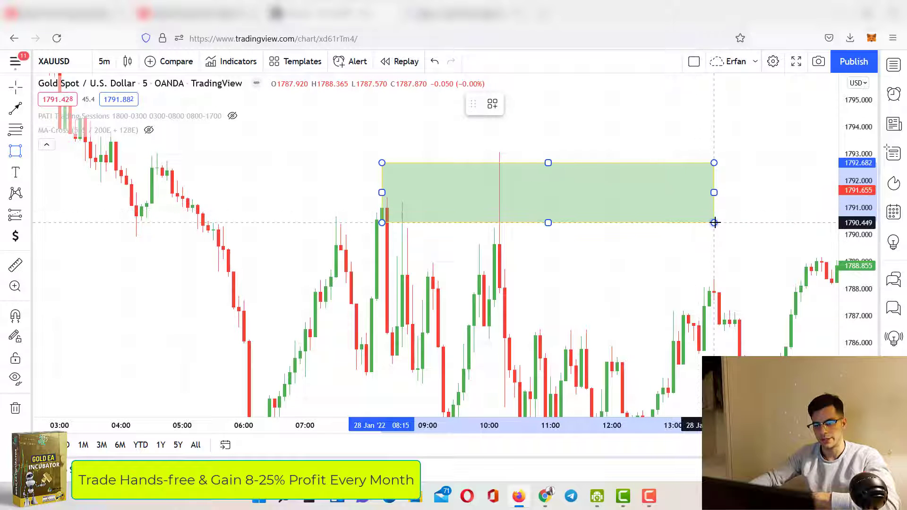
# Start bar replay on the 5-minute gold chart from the 28 January 08:20 candle and advance it to 08:40.
pyautogui.click(634, 264)
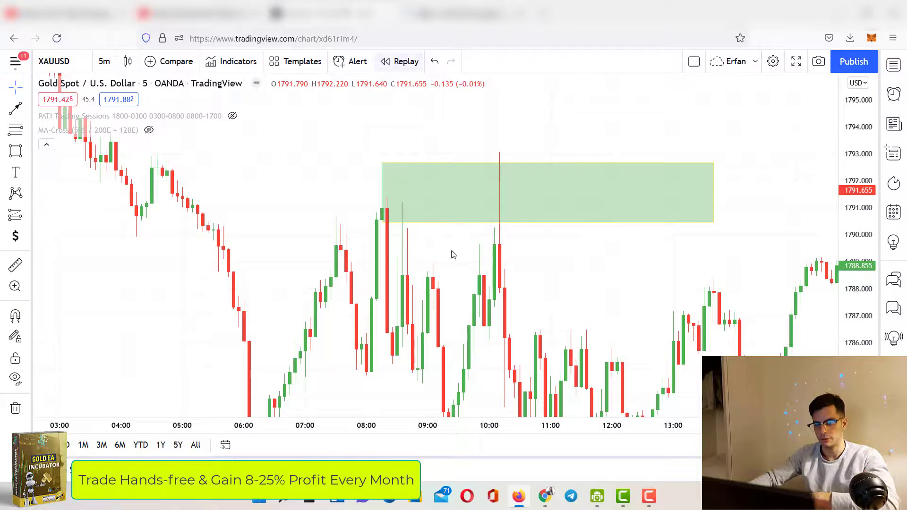
pyautogui.click(395, 263)
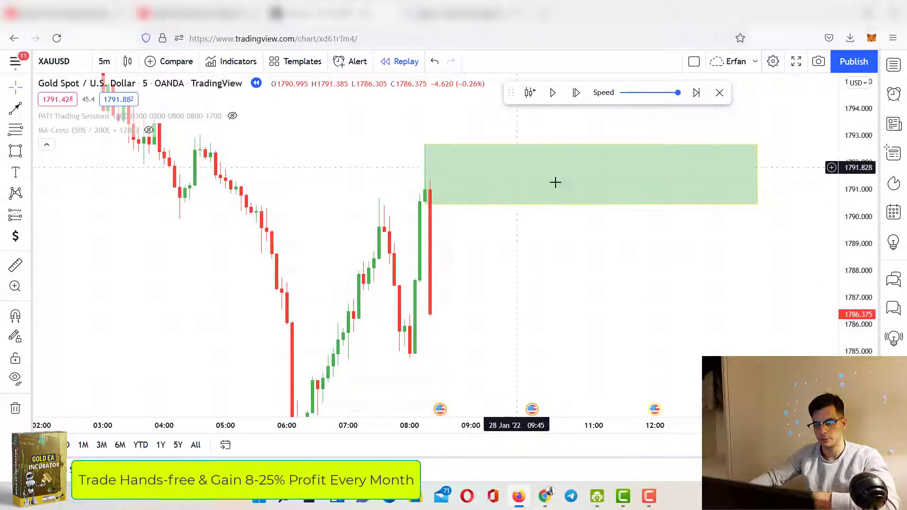
pyautogui.moveTo(445, 264); pyautogui.dragTo(393, 210)
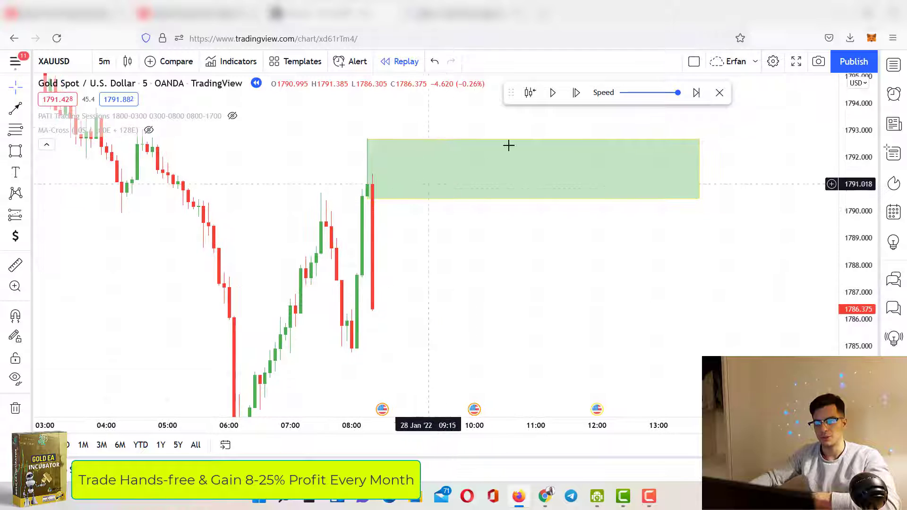
pyautogui.click(576, 94)
pyautogui.click(577, 94)
pyautogui.click(576, 95)
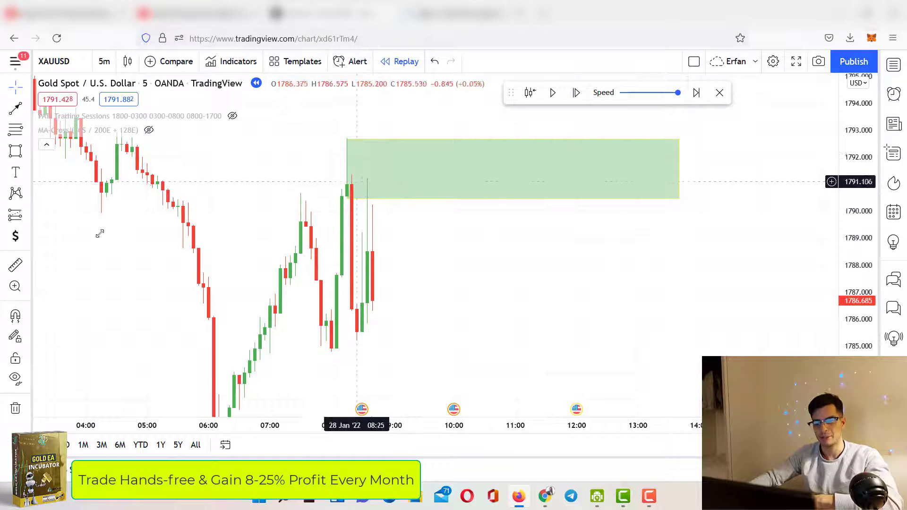
# Place a short position entered at 1786.750 from the 08:40 candle, with the stop at 1790.384 and the target 6.5 points below the entry.
pyautogui.click(27, 215)
pyautogui.click(71, 239)
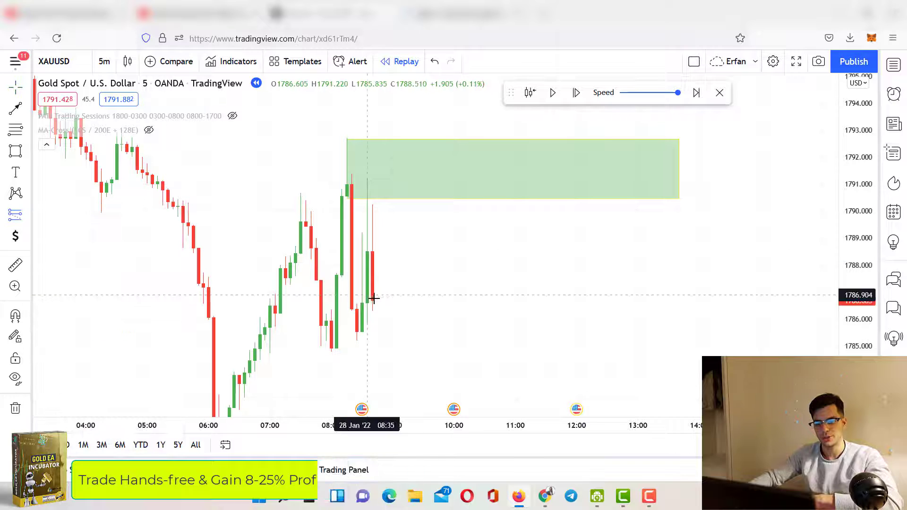
pyautogui.click(372, 299)
pyautogui.moveTo(382, 219); pyautogui.dragTo(384, 201)
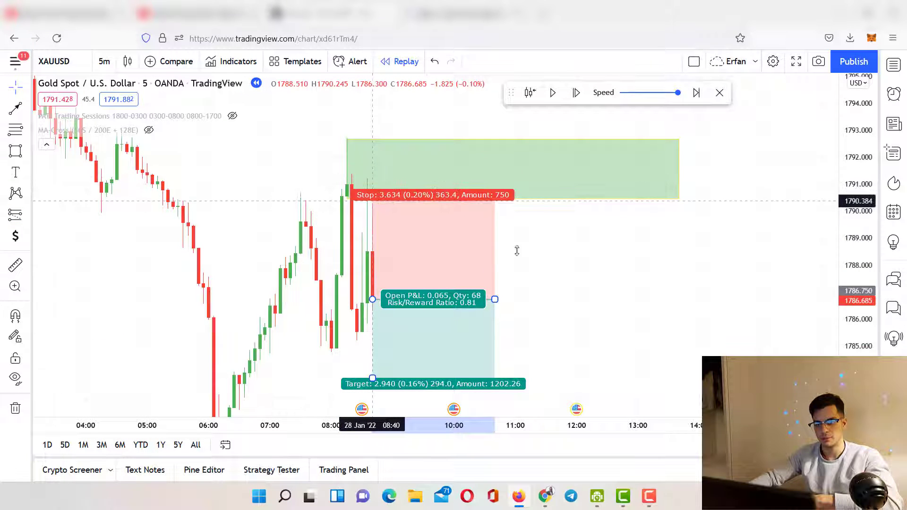
pyautogui.click(602, 333)
pyautogui.moveTo(603, 250); pyautogui.dragTo(606, 158)
pyautogui.moveTo(379, 269); pyautogui.dragTo(408, 368)
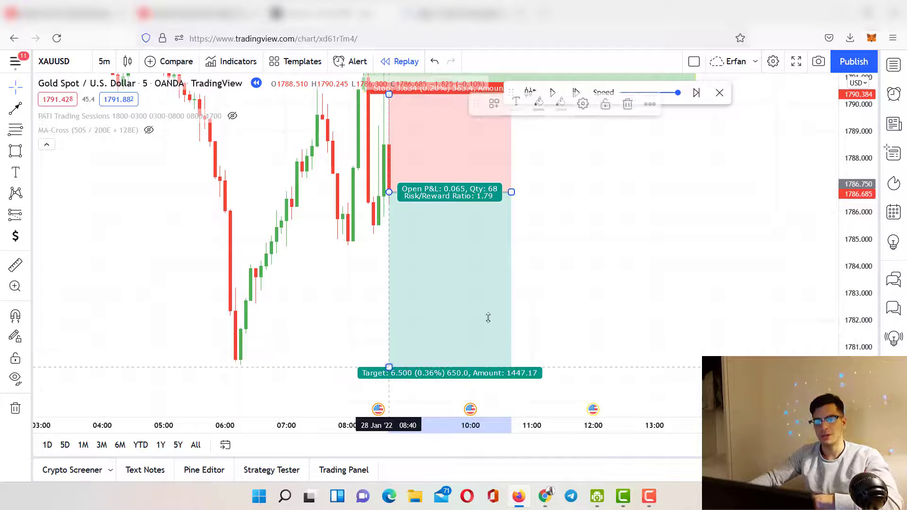
pyautogui.click(603, 263)
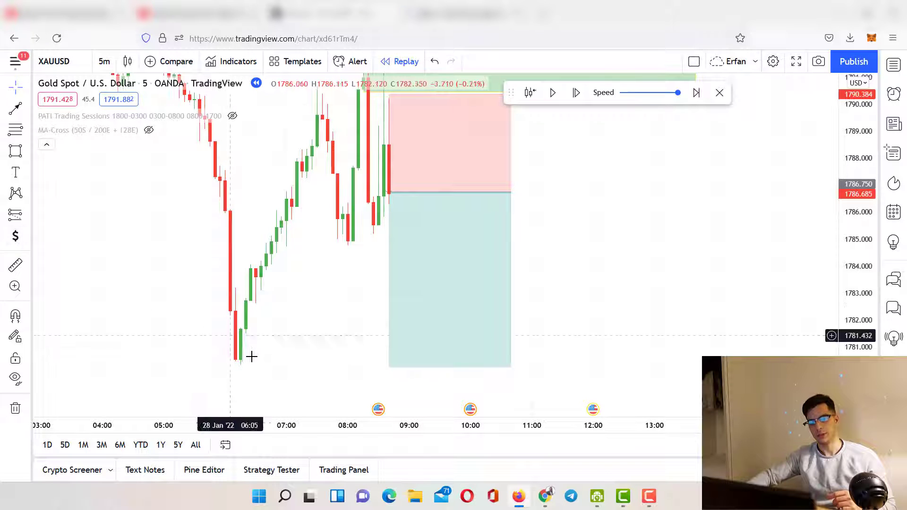
# Place a red dollar sign icon directly beneath the 28 January 06:10 low.
pyautogui.click(240, 376)
pyautogui.moveTo(241, 375); pyautogui.dragTo(235, 383)
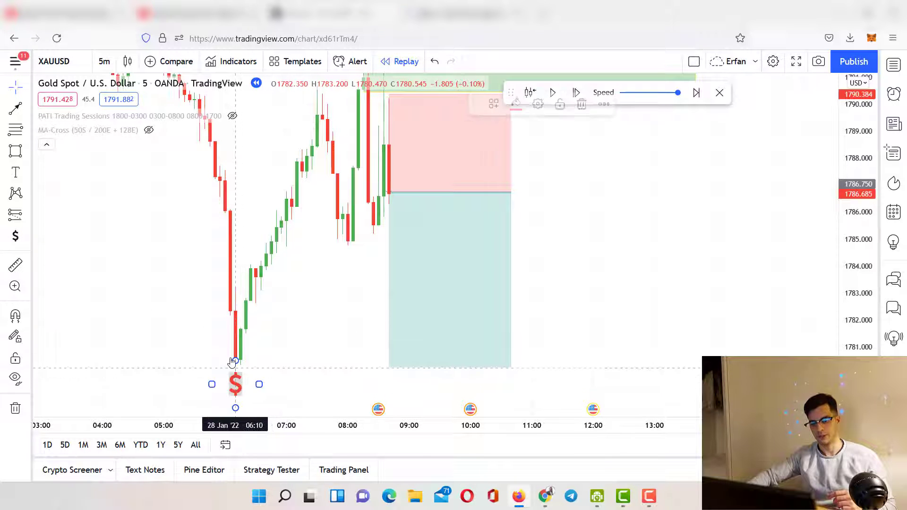
pyautogui.click(328, 296)
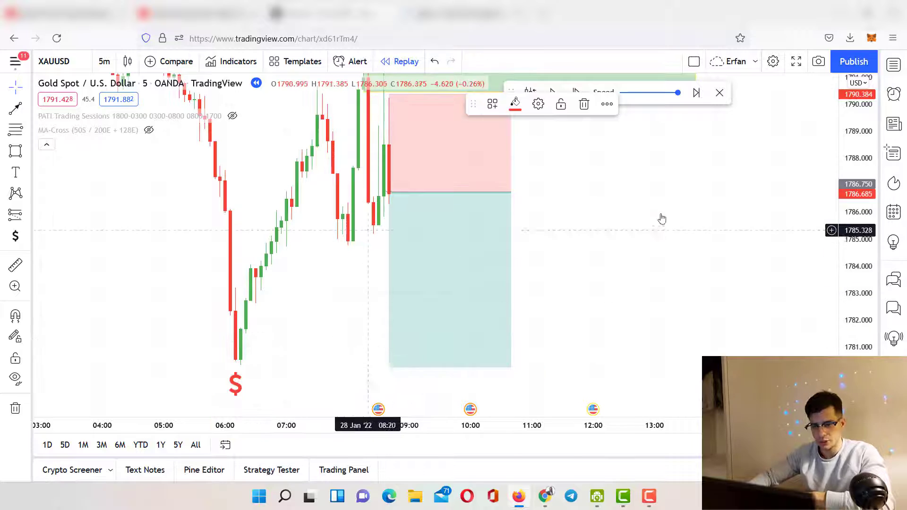
pyautogui.click(661, 216)
# Advance the replay candle by candle to 09:25 and compare price with the short position's target.
pyautogui.click(577, 93)
pyautogui.click(577, 92)
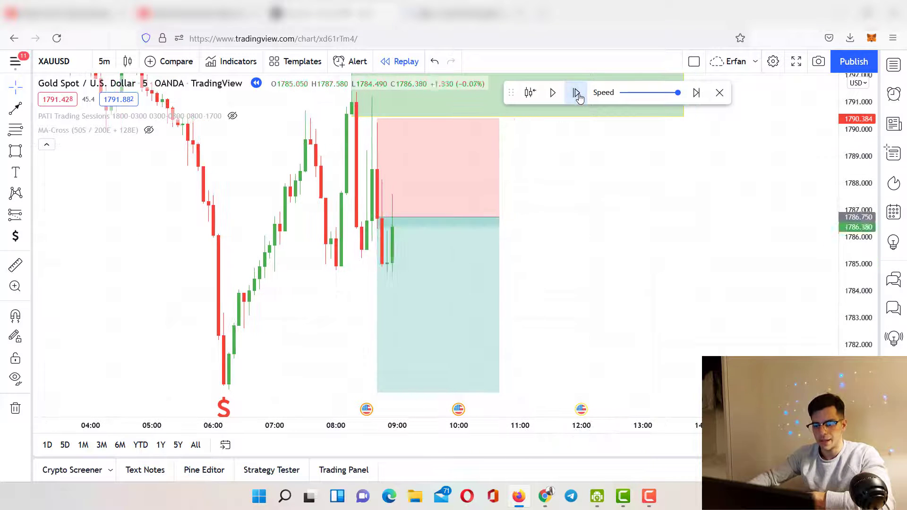
pyautogui.click(577, 92)
pyautogui.click(577, 92)
pyautogui.click(577, 92)
pyautogui.click(577, 93)
pyautogui.click(577, 92)
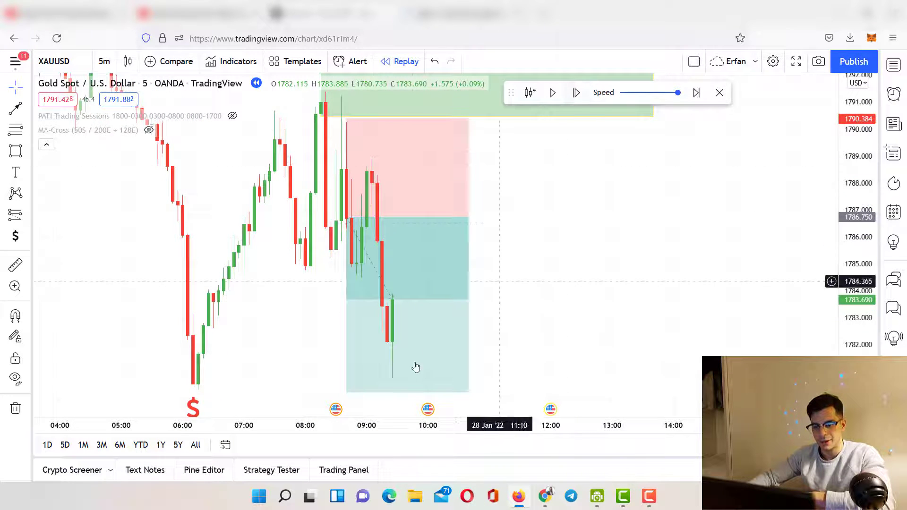
pyautogui.moveTo(598, 207); pyautogui.dragTo(628, 145)
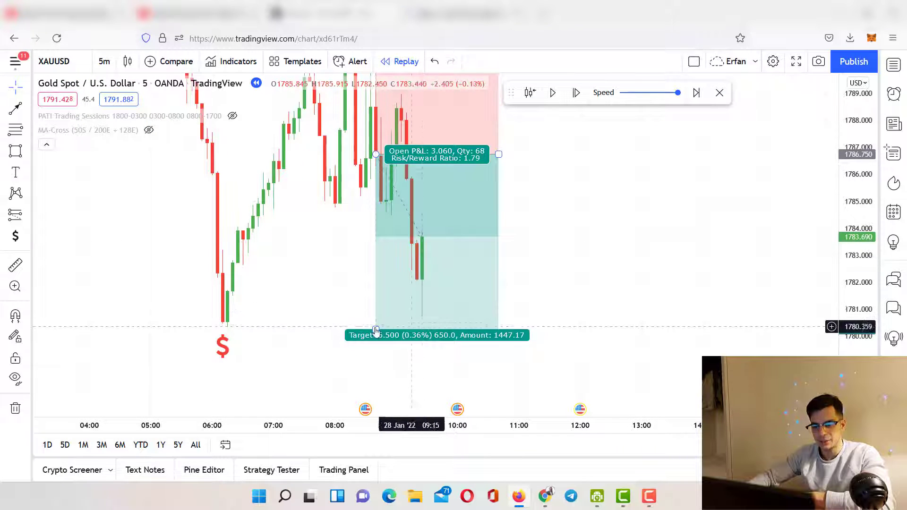
pyautogui.moveTo(375, 330)
pyautogui.mouseDown()
pyautogui.moveTo(375, 310)
pyautogui.moveTo(376, 333)
pyautogui.mouseUp()
pyautogui.moveTo(606, 245); pyautogui.dragTo(596, 286)
# Advance the replay candle by candle to 10:15 and follow price towards the short position's stop and the green zone.
pyautogui.click(574, 93)
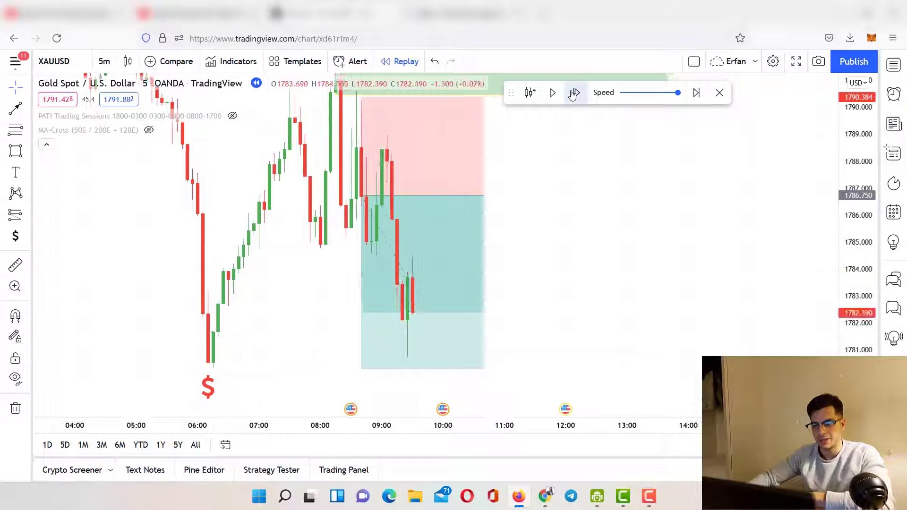
pyautogui.click(575, 93)
pyautogui.click(575, 93)
pyautogui.click(574, 93)
pyautogui.click(574, 93)
pyautogui.click(574, 93)
pyautogui.click(574, 93)
pyautogui.moveTo(571, 316); pyautogui.dragTo(592, 401)
pyautogui.click(576, 93)
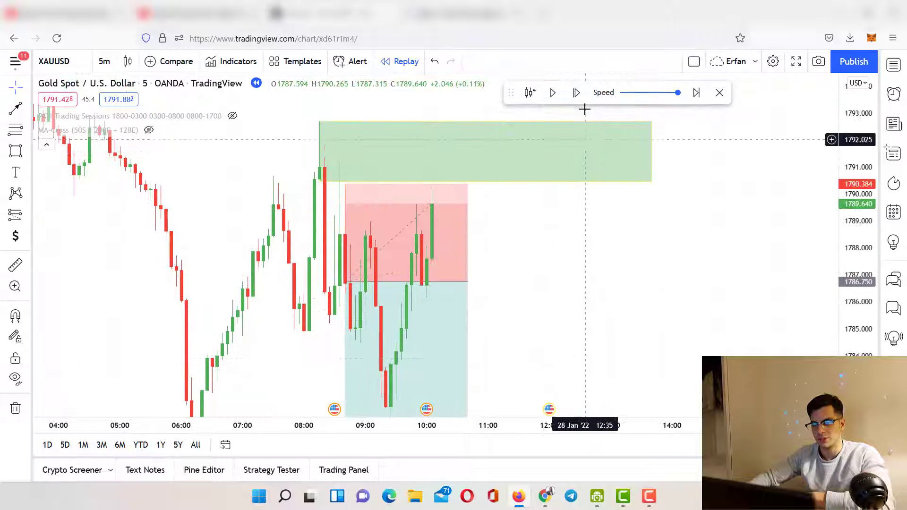
pyautogui.click(576, 93)
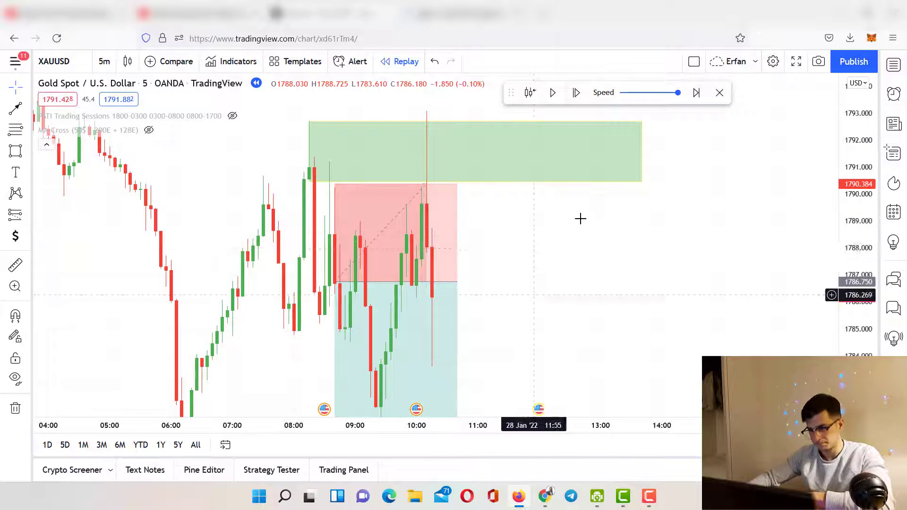
# Delete the short position and the green resistance rectangle from the gold chart.
pyautogui.click(497, 369)
pyautogui.press('Delete')
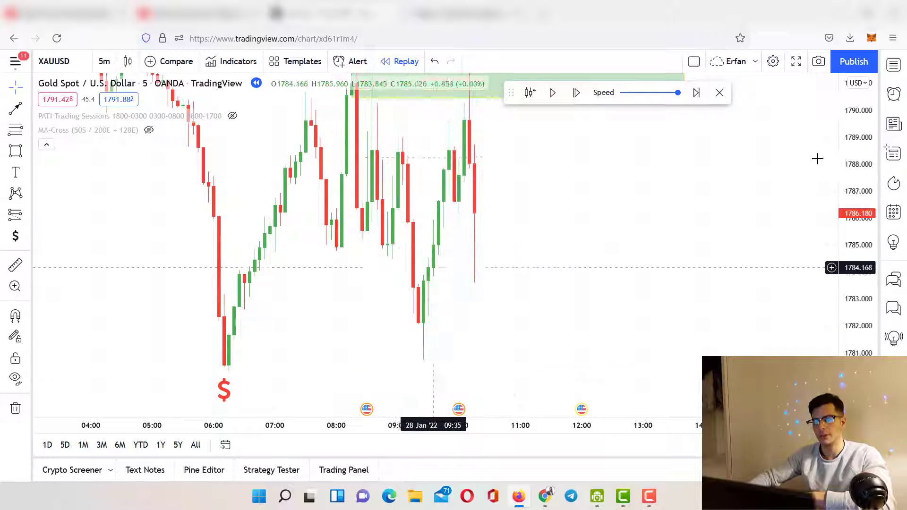
pyautogui.moveTo(854, 158); pyautogui.dragTo(850, 309)
pyautogui.scroll(-3, 694, 255)
pyautogui.moveTo(667, 246); pyautogui.dragTo(498, 302)
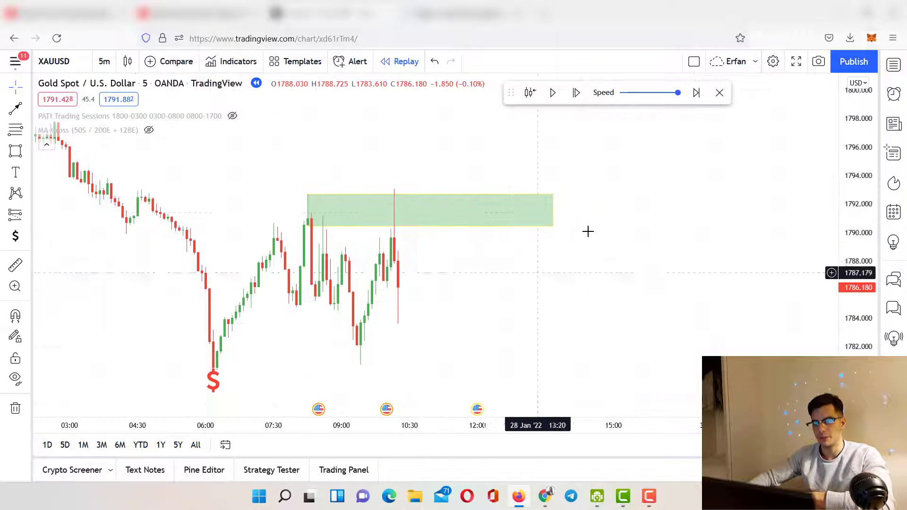
pyautogui.press('Delete')
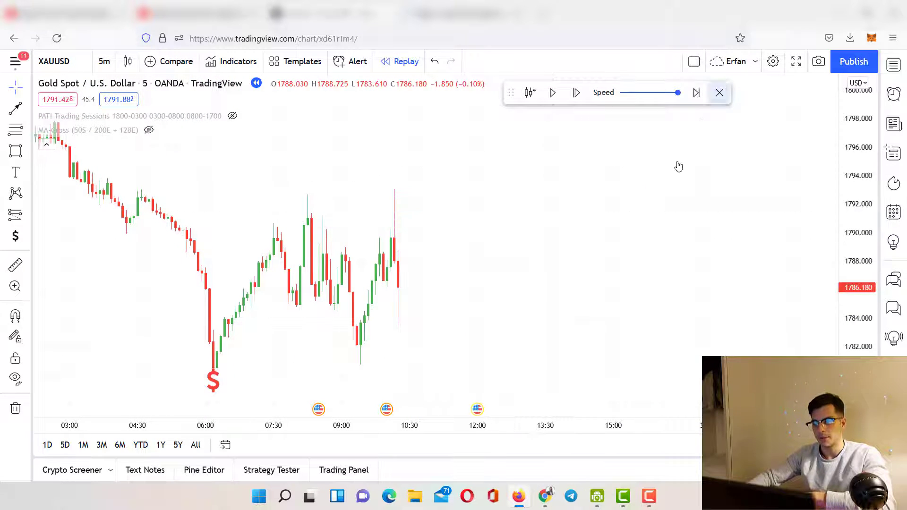
# Exit bar replay and bring all candles up to the latest price into view.
pyautogui.click(719, 93)
pyautogui.press('Return')
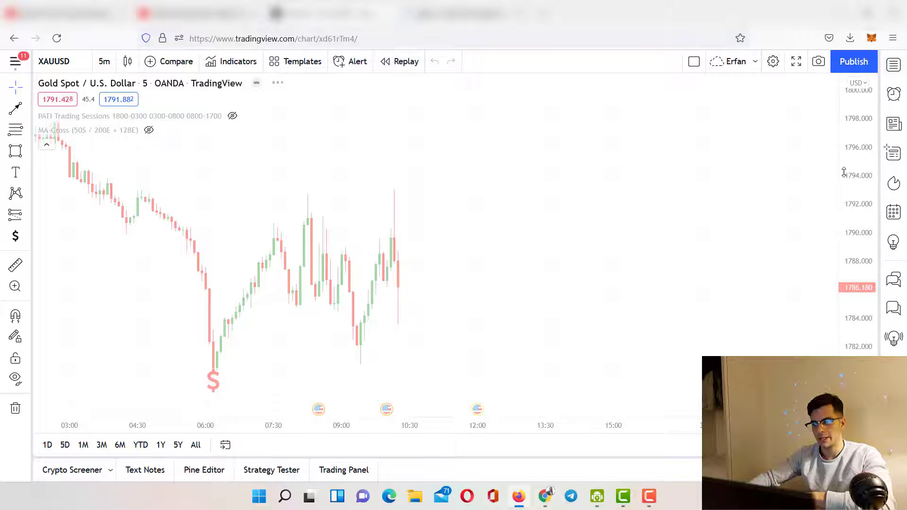
pyautogui.scroll(-2, 682, 303)
pyautogui.moveTo(355, 292); pyautogui.dragTo(477, 218)
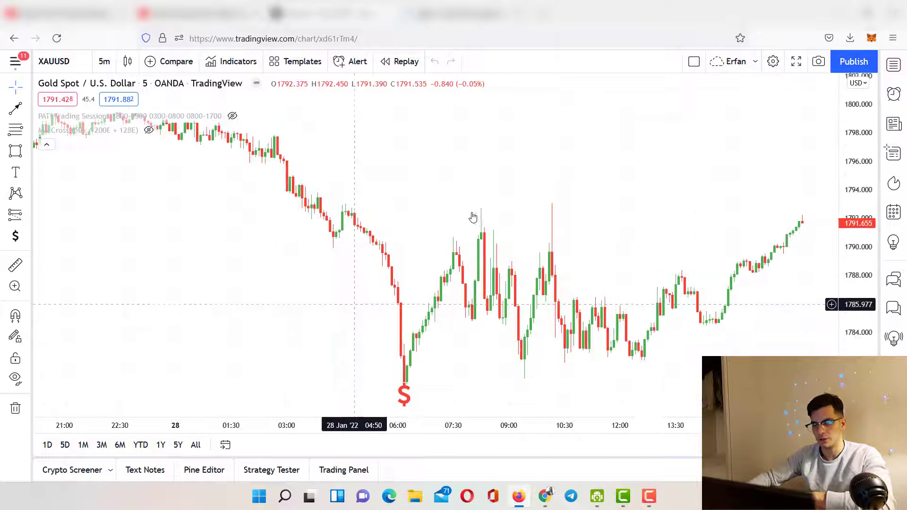
pyautogui.moveTo(448, 259); pyautogui.dragTo(299, 277)
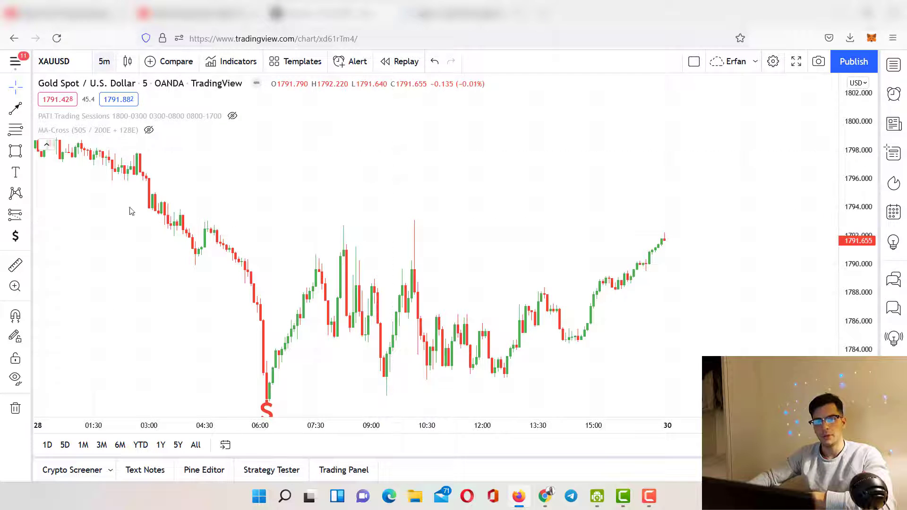
# Switch the gold chart to the 4-hour timeframe and delete the dollar sign icon below the 28 January low.
pyautogui.click(104, 61)
pyautogui.click(137, 315)
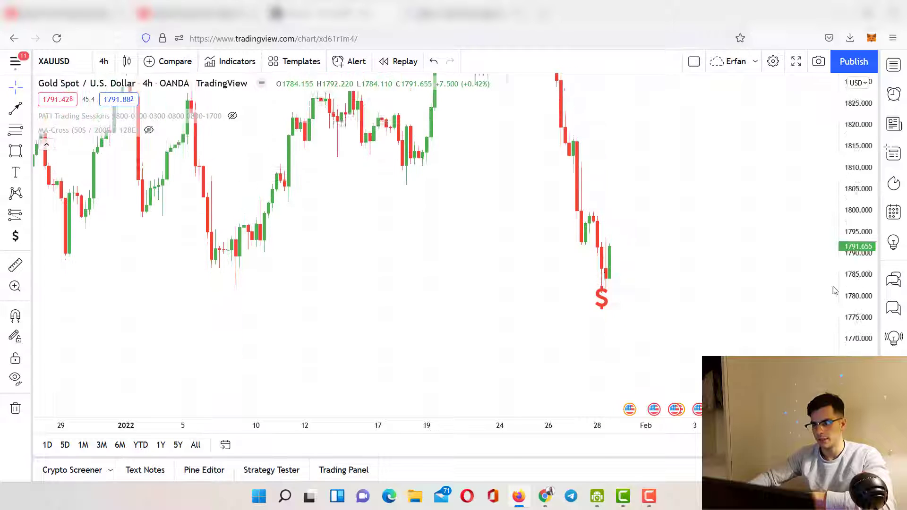
pyautogui.scroll(-2, 773, 184)
pyautogui.moveTo(853, 194); pyautogui.dragTo(808, 285)
pyautogui.click(680, 275)
pyautogui.press('Delete')
# Examine gold's 4-hour January rise, the peak around 25 January and the decline into 28 January.
pyautogui.scroll(5, 702, 272)
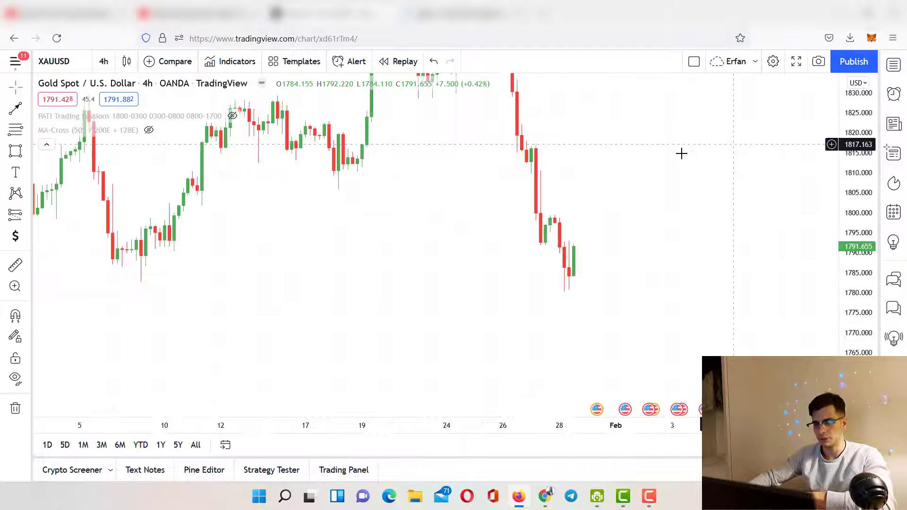
pyautogui.moveTo(594, 324); pyautogui.dragTo(581, 345)
pyautogui.moveTo(549, 244); pyautogui.dragTo(553, 356)
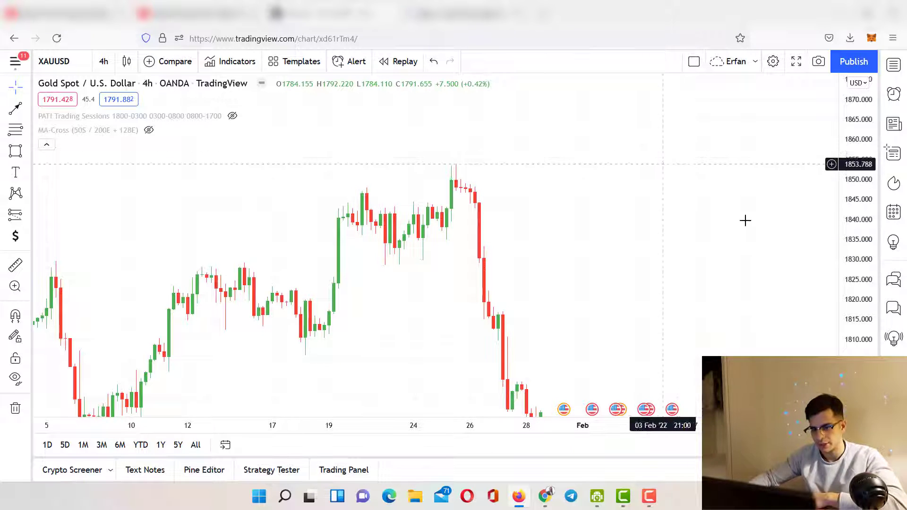
pyautogui.moveTo(705, 273); pyautogui.dragTo(659, 155)
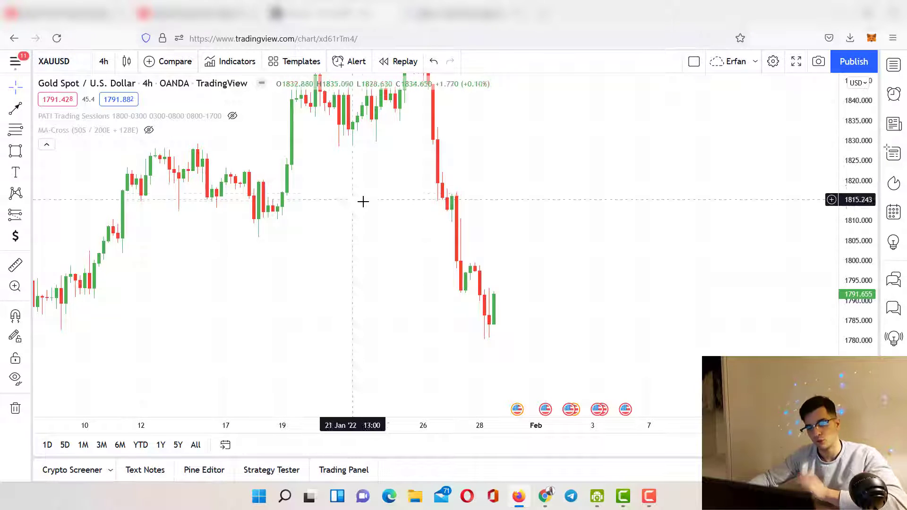
pyautogui.moveTo(611, 261); pyautogui.dragTo(674, 262)
pyautogui.moveTo(843, 307); pyautogui.dragTo(837, 280)
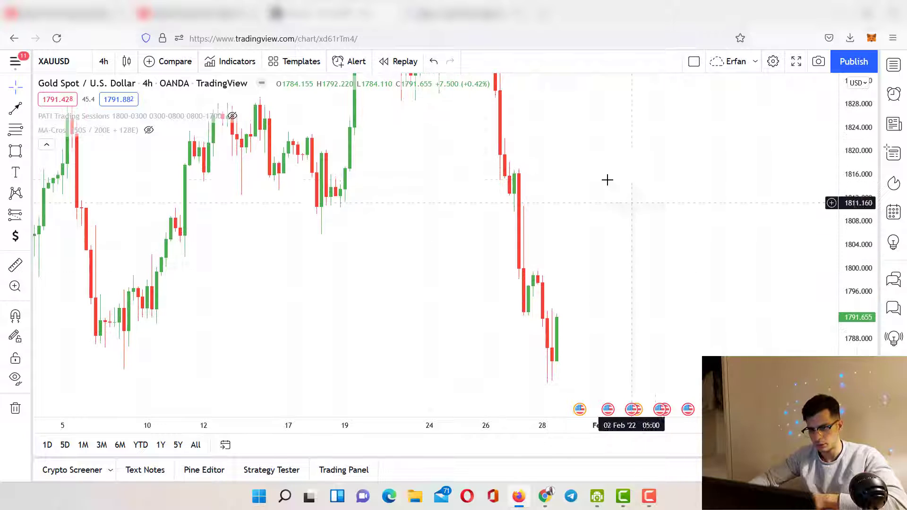
pyautogui.hscroll(3, 539, 192)
pyautogui.moveTo(535, 171); pyautogui.dragTo(547, 305)
pyautogui.moveTo(856, 209); pyautogui.dragTo(853, 295)
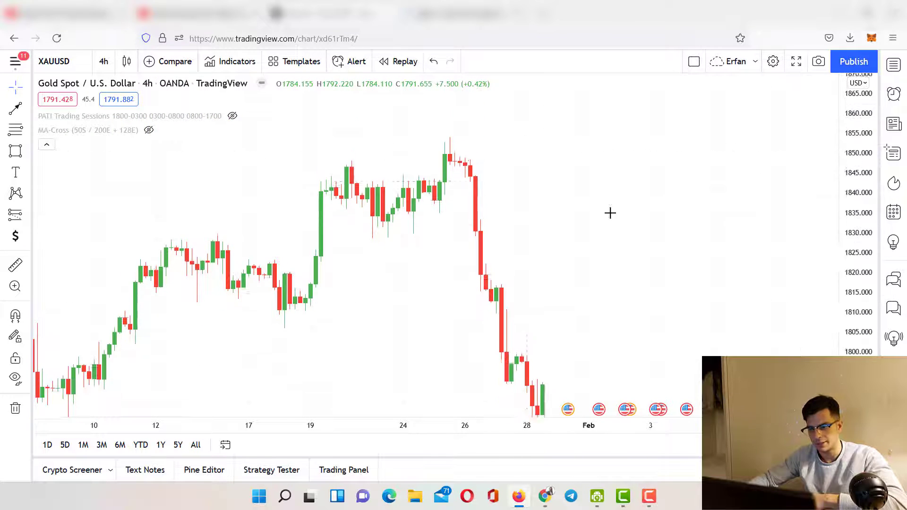
pyautogui.moveTo(519, 265); pyautogui.dragTo(443, 222)
pyautogui.moveTo(530, 234); pyautogui.dragTo(548, 96)
pyautogui.moveTo(534, 269); pyautogui.dragTo(611, 314)
pyautogui.scroll(-3, 604, 251)
pyautogui.moveTo(680, 199); pyautogui.dragTo(609, 192)
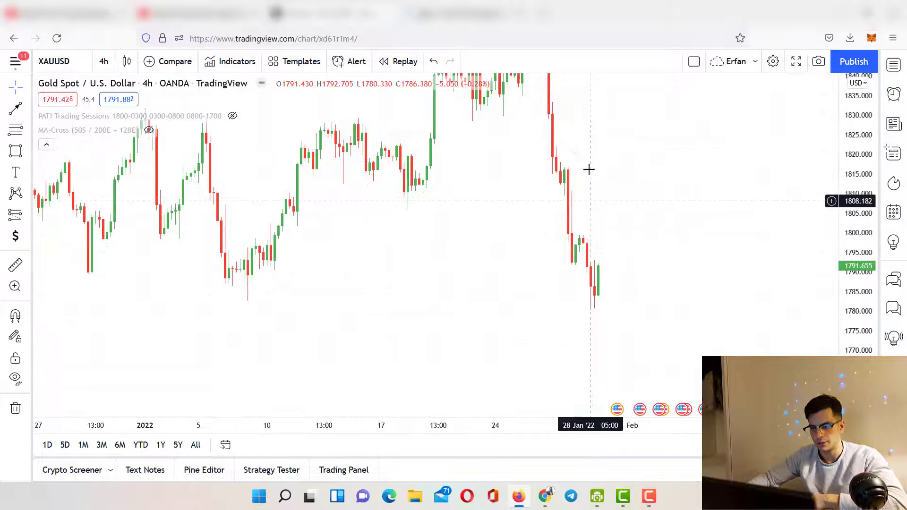
# Draw a green support rectangle between about 1785.5 and 1780, from 5 January past the latest candles.
pyautogui.click(590, 258)
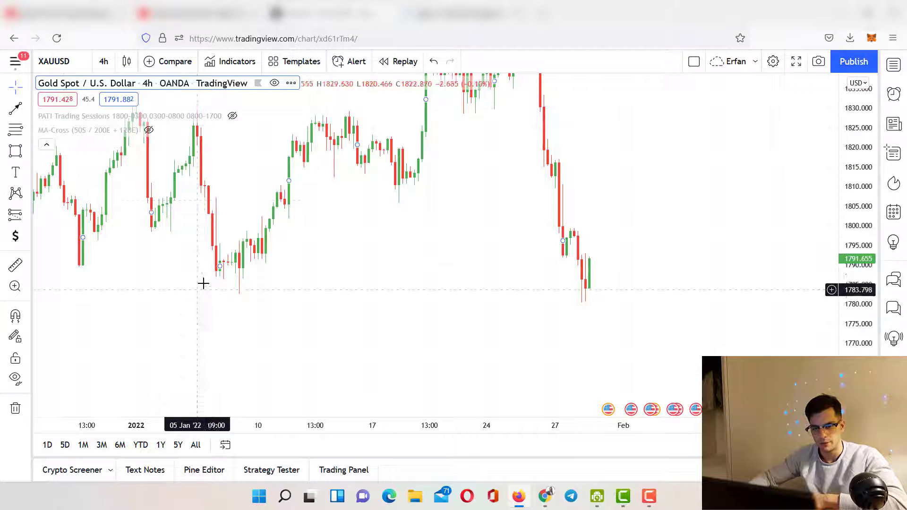
pyautogui.moveTo(204, 284); pyautogui.dragTo(727, 305)
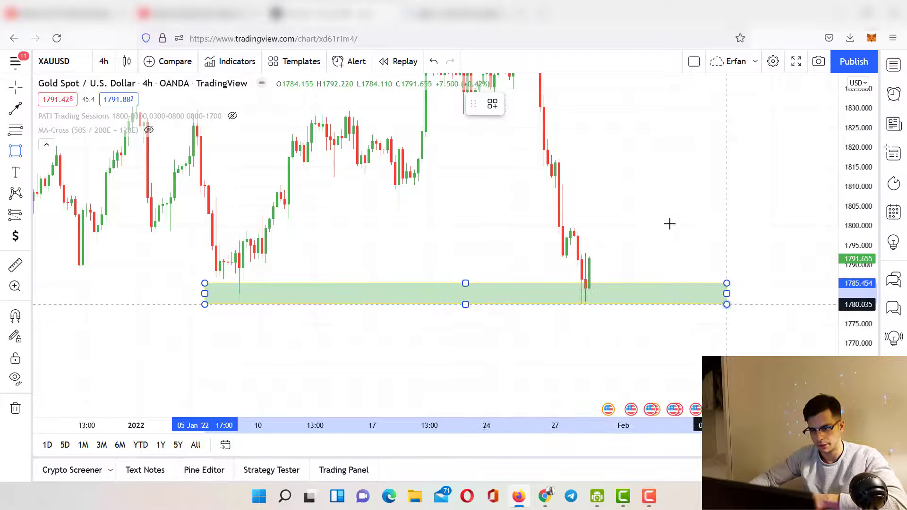
pyautogui.scroll(-3, 431, 284)
pyautogui.scroll(4, 470, 283)
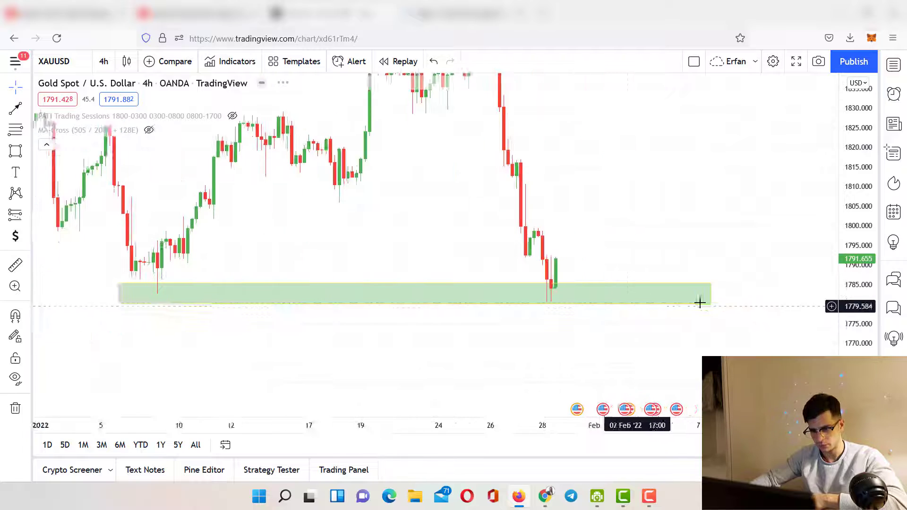
# Draw a Fibonacci retracement from the 27 January swing high near 1799 down to about 1780.8 in the support zone.
pyautogui.scroll(2, 696, 302)
pyautogui.moveTo(843, 352); pyautogui.dragTo(790, 265)
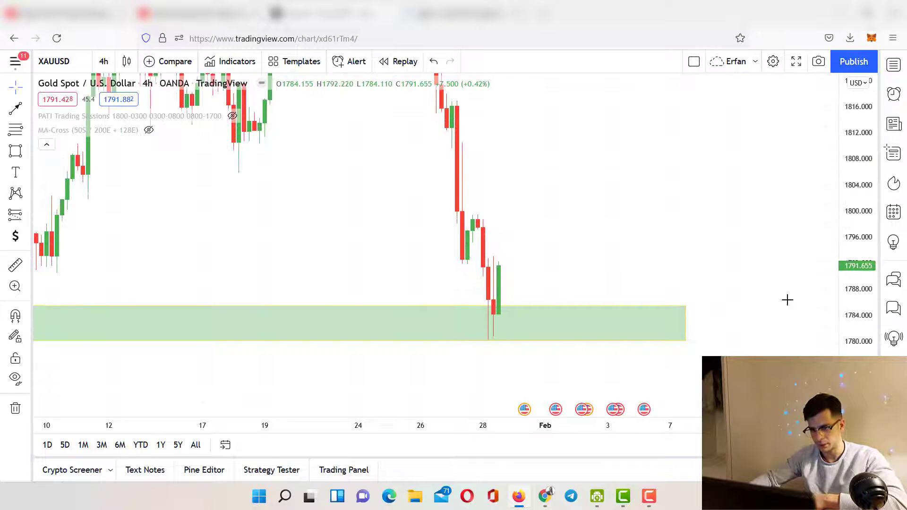
pyautogui.moveTo(568, 188); pyautogui.dragTo(504, 153)
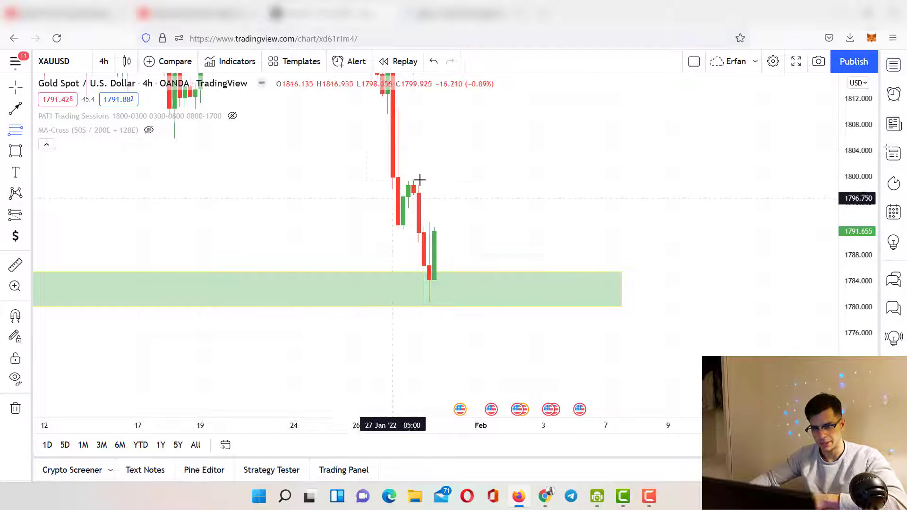
pyautogui.hotkey('alt', 'f')
pyautogui.click(432, 201)
pyautogui.click(655, 300)
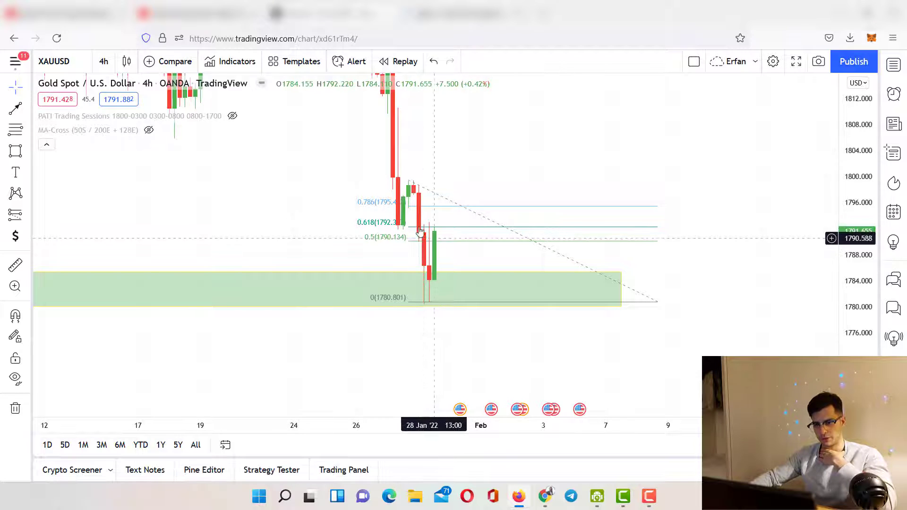
# Switch the gold chart to the 15-minute timeframe and examine the 28 January rebound from the support zone against the Fibonacci levels.
pyautogui.click(104, 61)
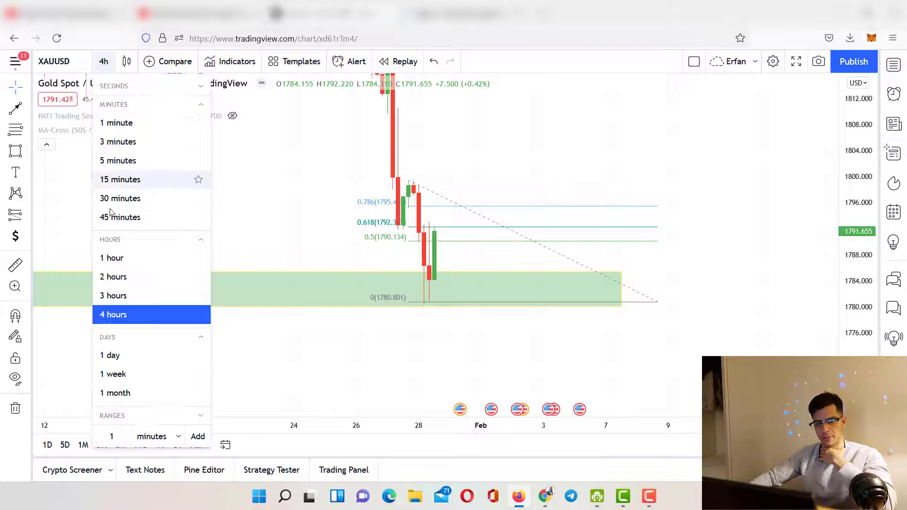
pyautogui.click(120, 180)
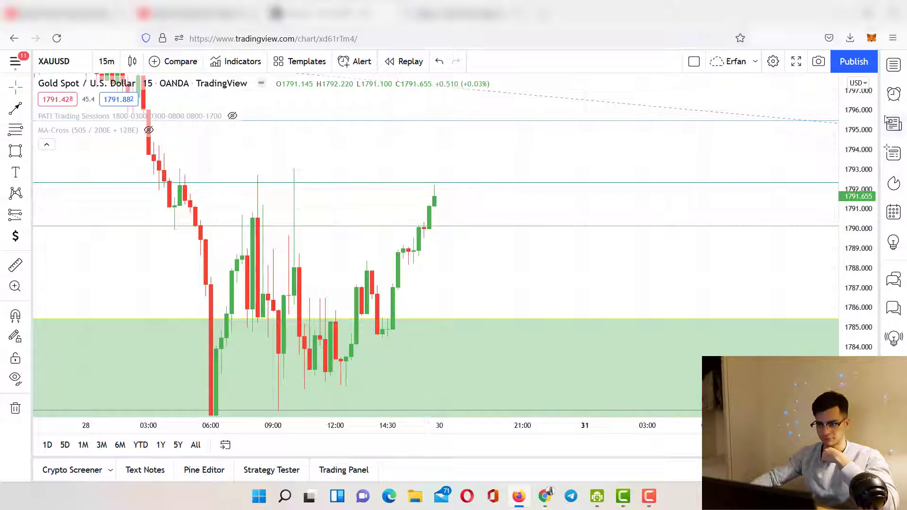
pyautogui.scroll(-2, 526, 270)
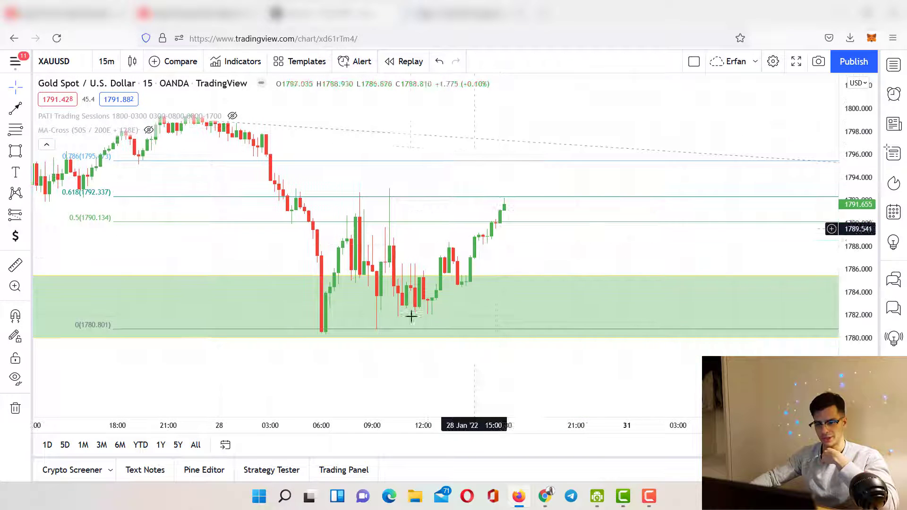
pyautogui.moveTo(559, 265); pyautogui.dragTo(636, 302)
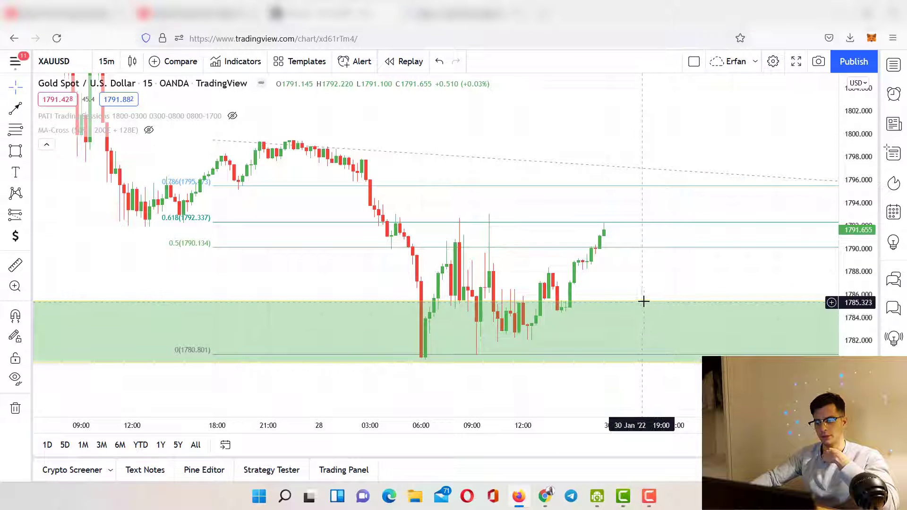
pyautogui.moveTo(611, 294); pyautogui.dragTo(607, 338)
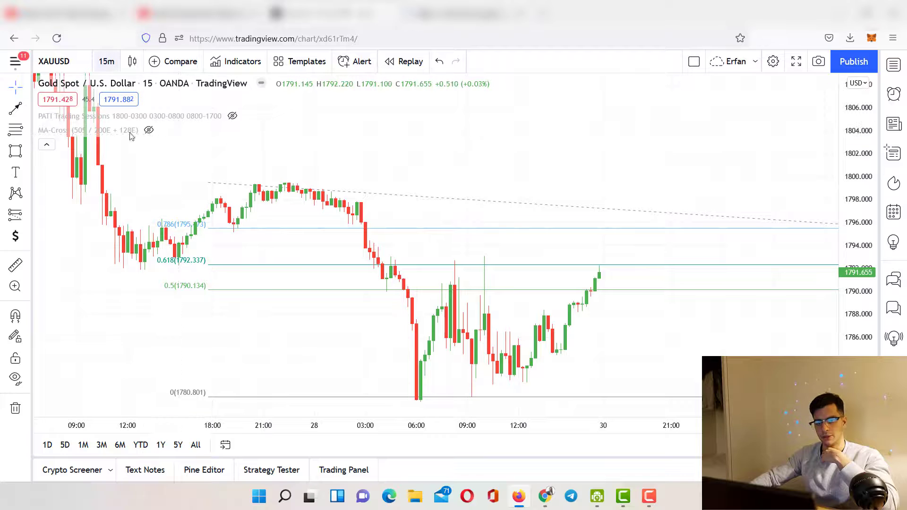
# Switch the gold chart to the 1-hour timeframe and examine the decline from the 25 January peak to the 28 January retracement.
pyautogui.click(106, 61)
pyautogui.click(142, 259)
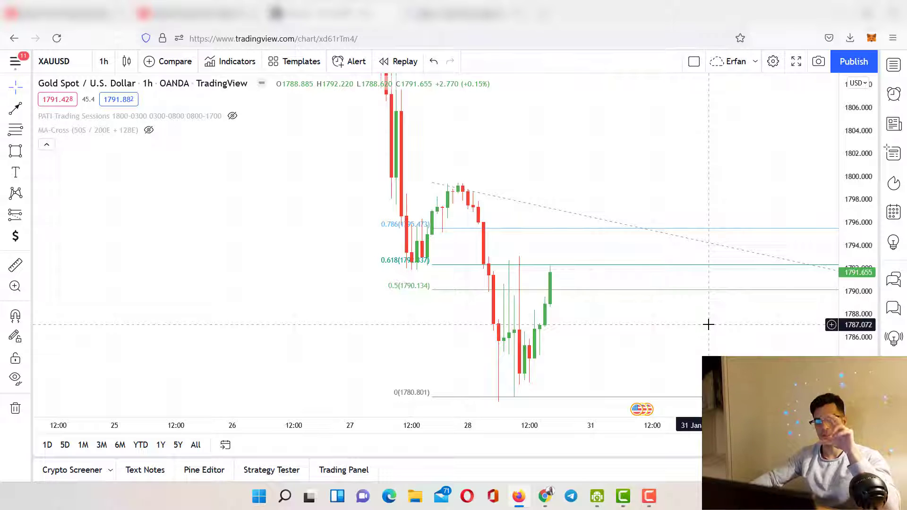
pyautogui.moveTo(674, 355); pyautogui.dragTo(690, 293)
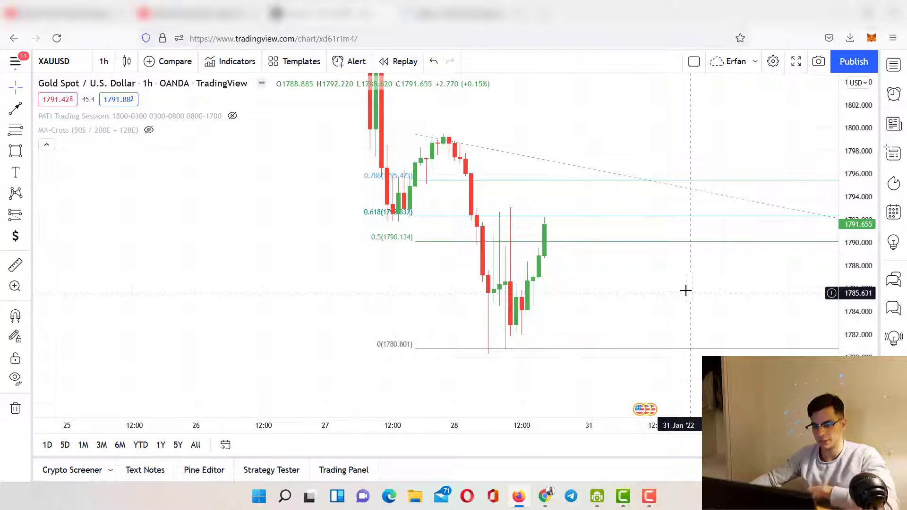
pyautogui.scroll(1, 686, 291)
pyautogui.moveTo(623, 273); pyautogui.dragTo(596, 310)
pyautogui.scroll(-2, 739, 281)
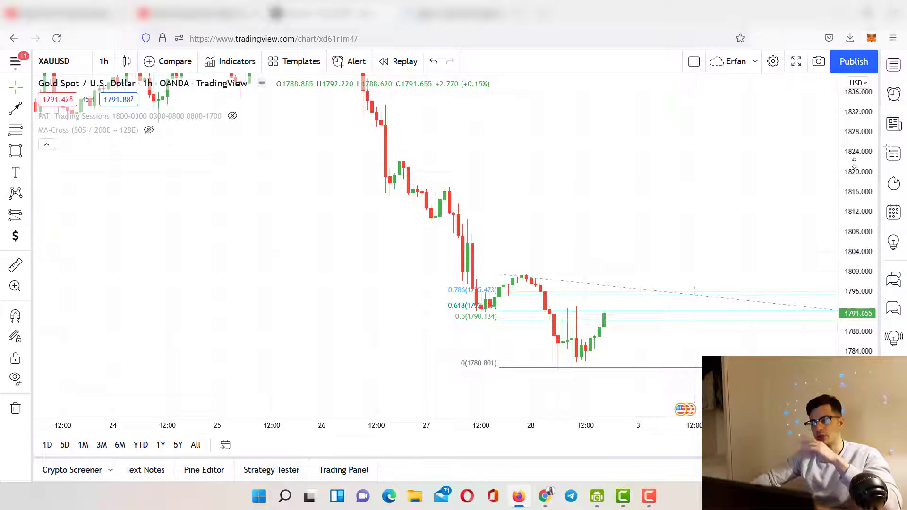
pyautogui.moveTo(854, 163); pyautogui.dragTo(857, 255)
pyautogui.moveTo(669, 161); pyautogui.dragTo(736, 261)
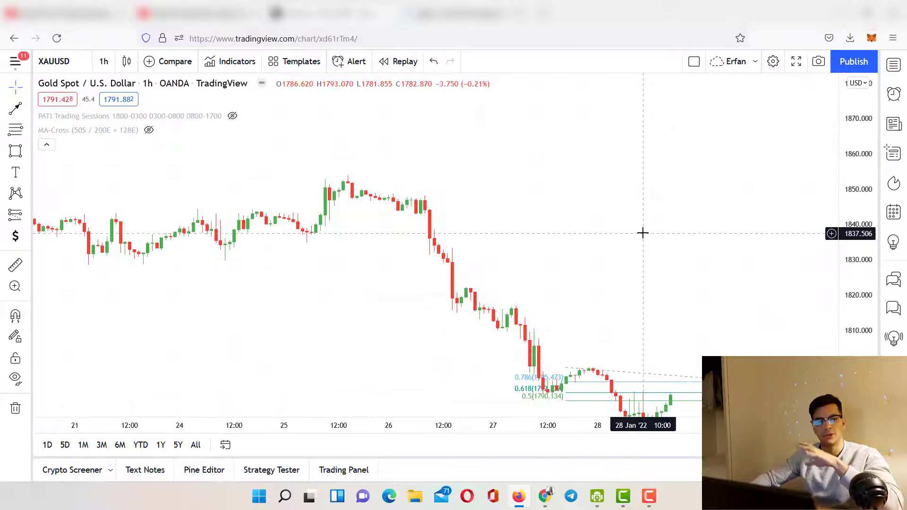